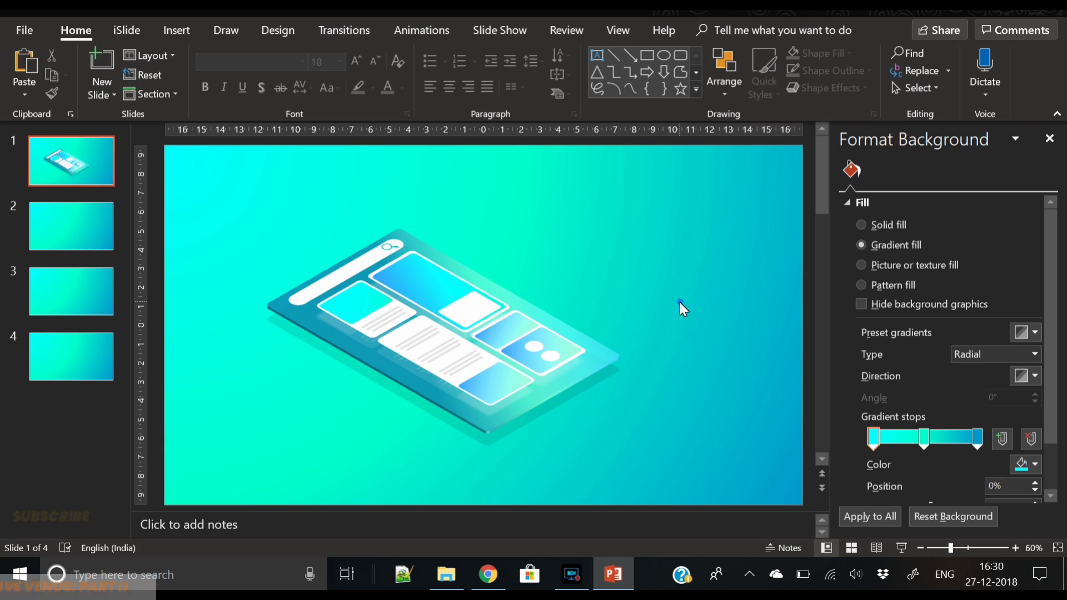
# Step: Copy the tilted base panel from slide 1 and paste it onto slide 2
pyautogui.click(679, 303)
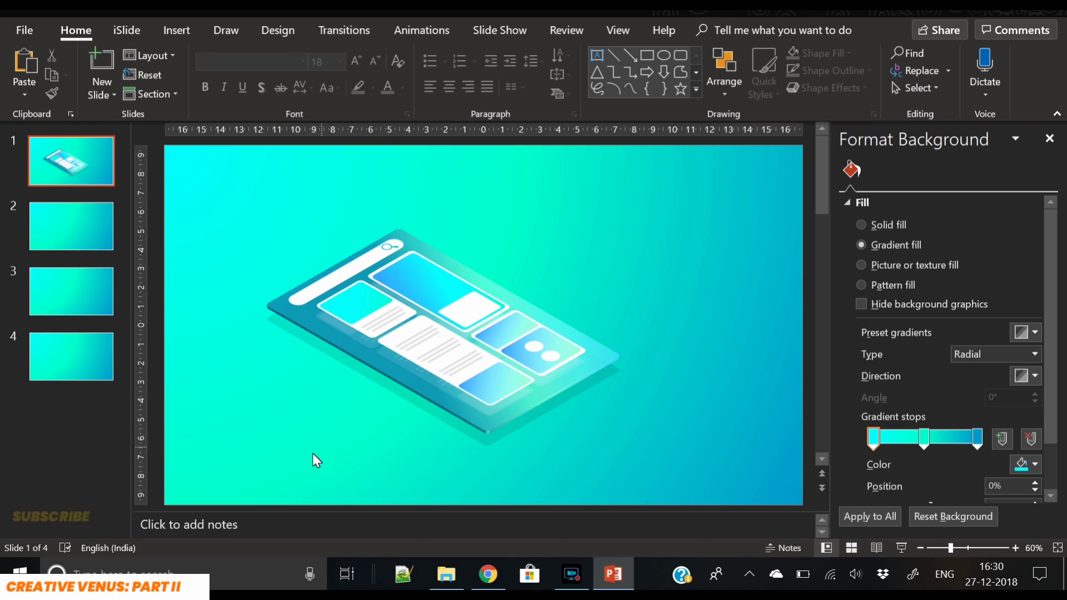
pyautogui.click(352, 355)
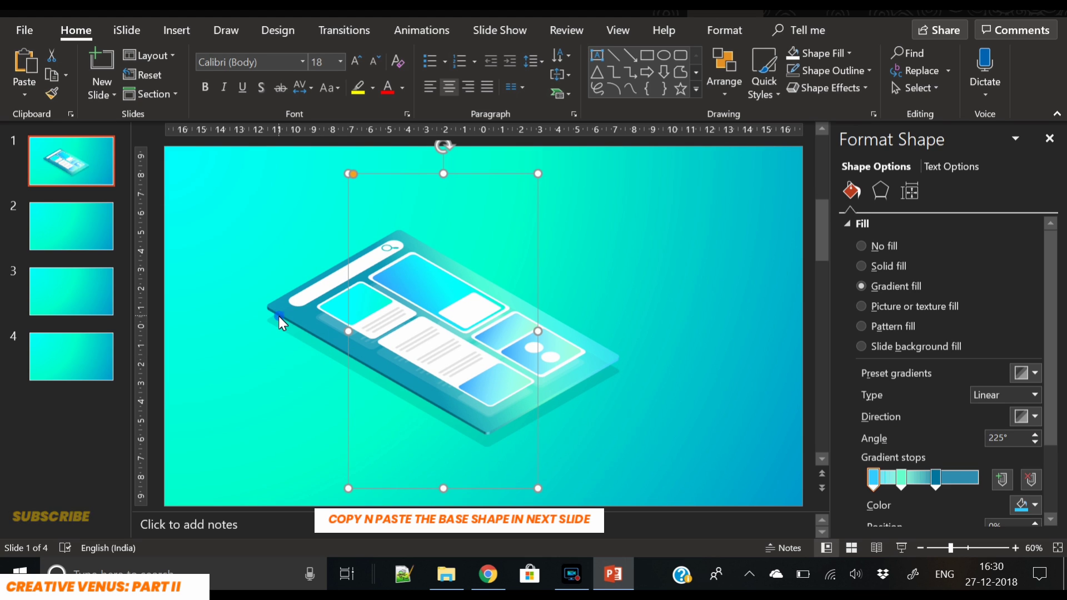
pyautogui.click(75, 246)
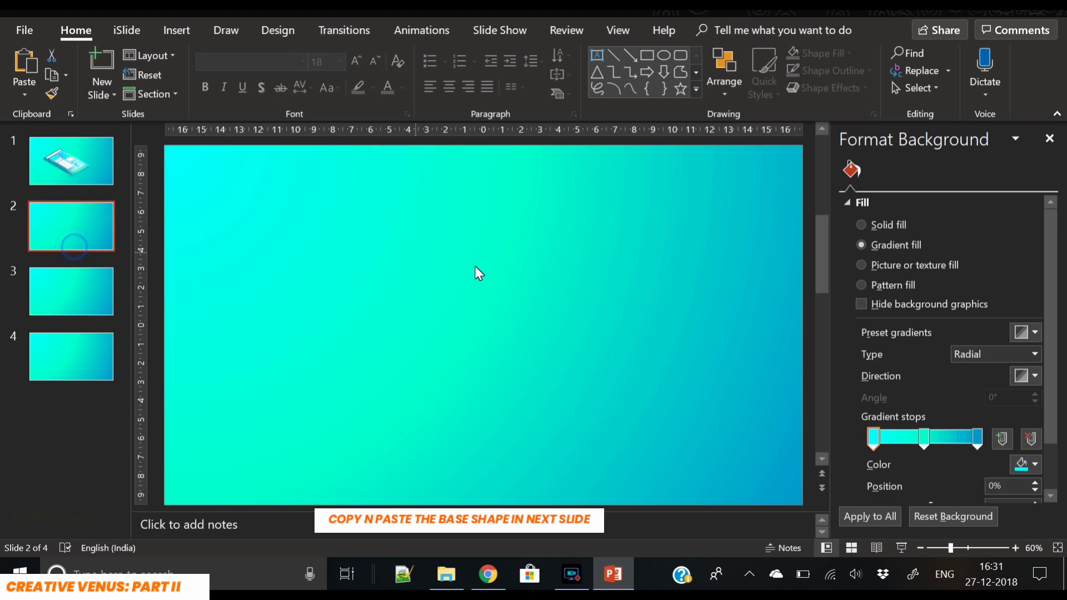
pyautogui.hotkey('ctrl', 'v')
pyautogui.click(630, 375)
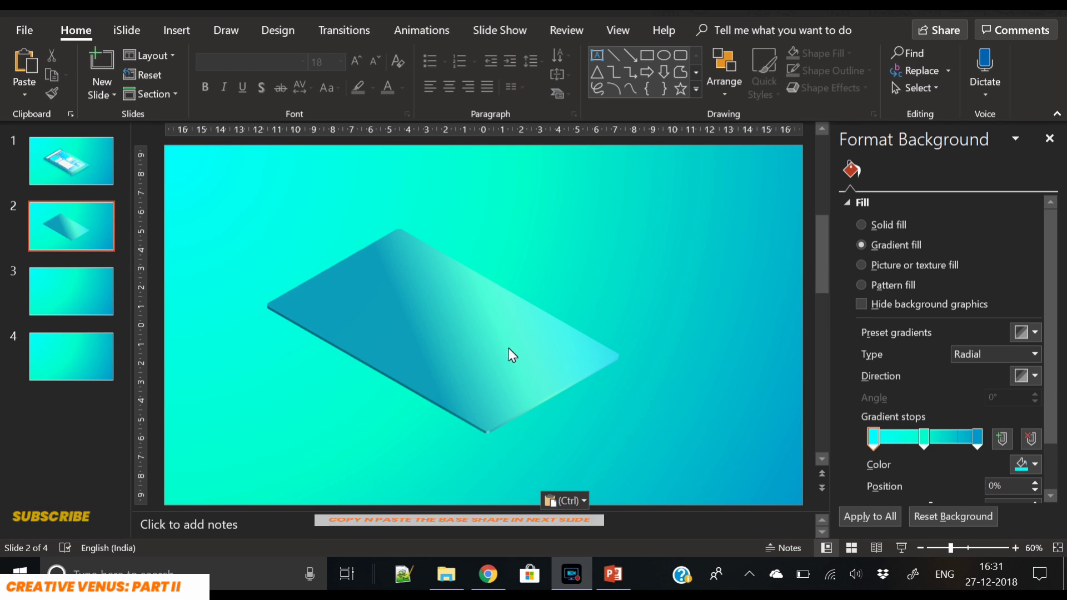
# Step: Set the pasted panel's 3-D Rotation preset to No Rotation so it becomes a flat card
pyautogui.click(461, 331)
pyautogui.click(462, 342)
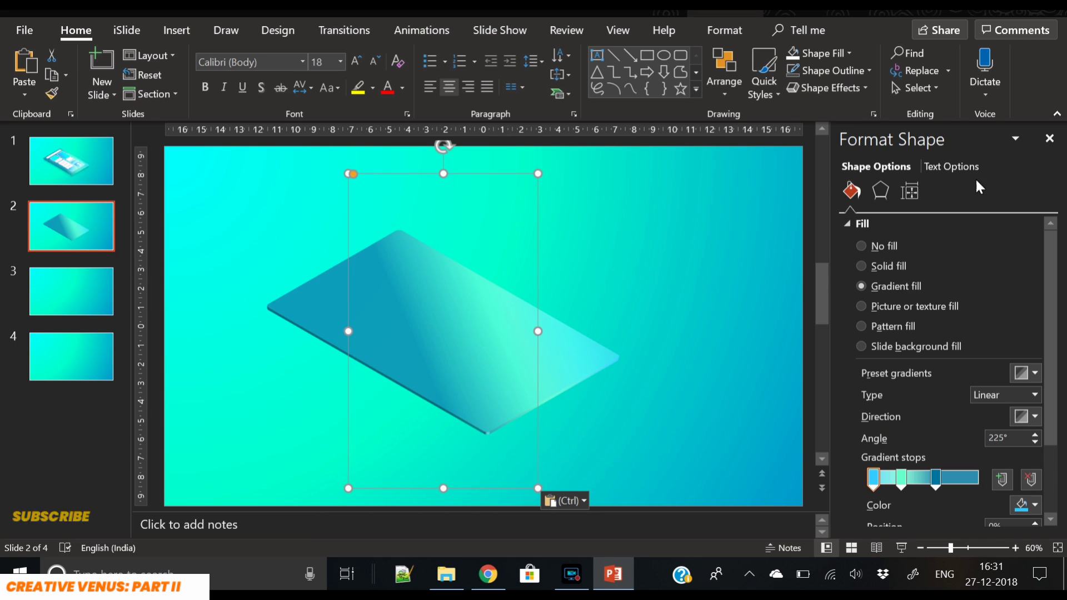
pyautogui.click(884, 195)
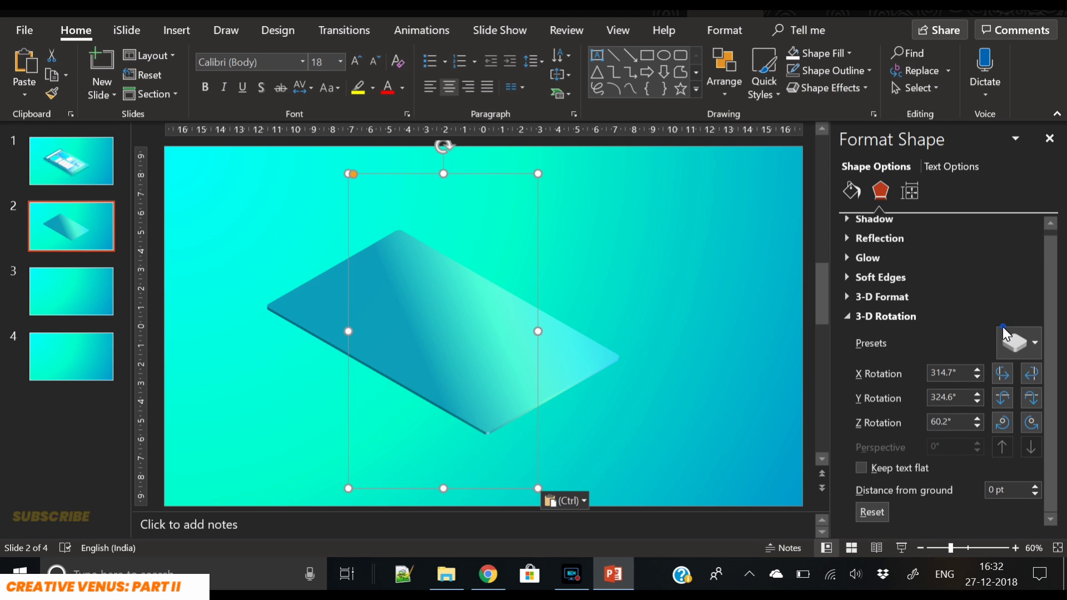
pyautogui.click(1006, 333)
pyautogui.click(876, 101)
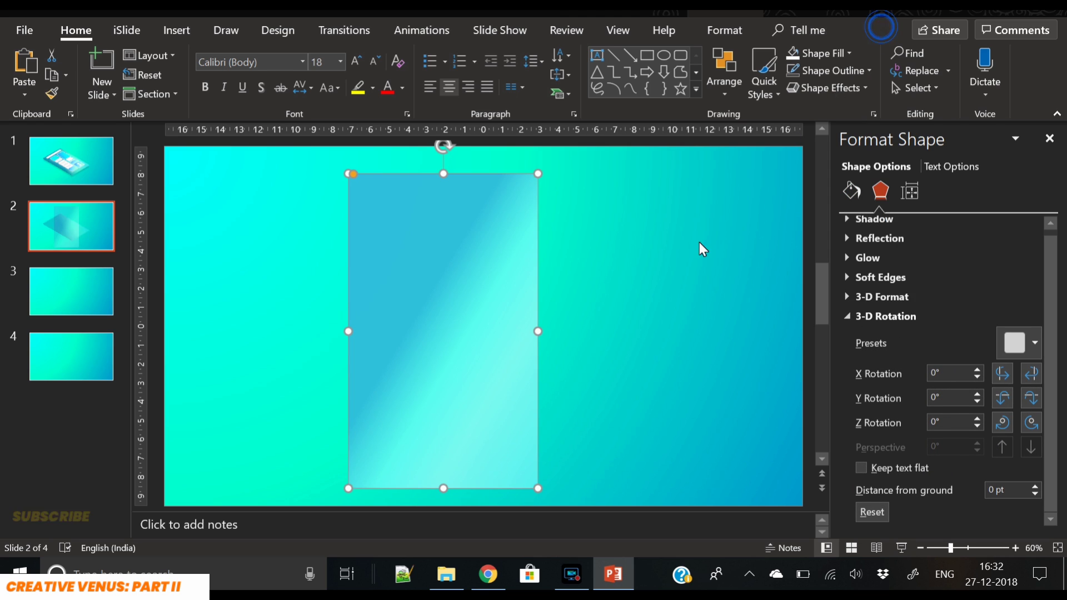
pyautogui.click(650, 335)
pyautogui.click(177, 30)
pyautogui.click(267, 88)
# Step: Draw a white-filled circle near the top of the card
pyautogui.click(314, 131)
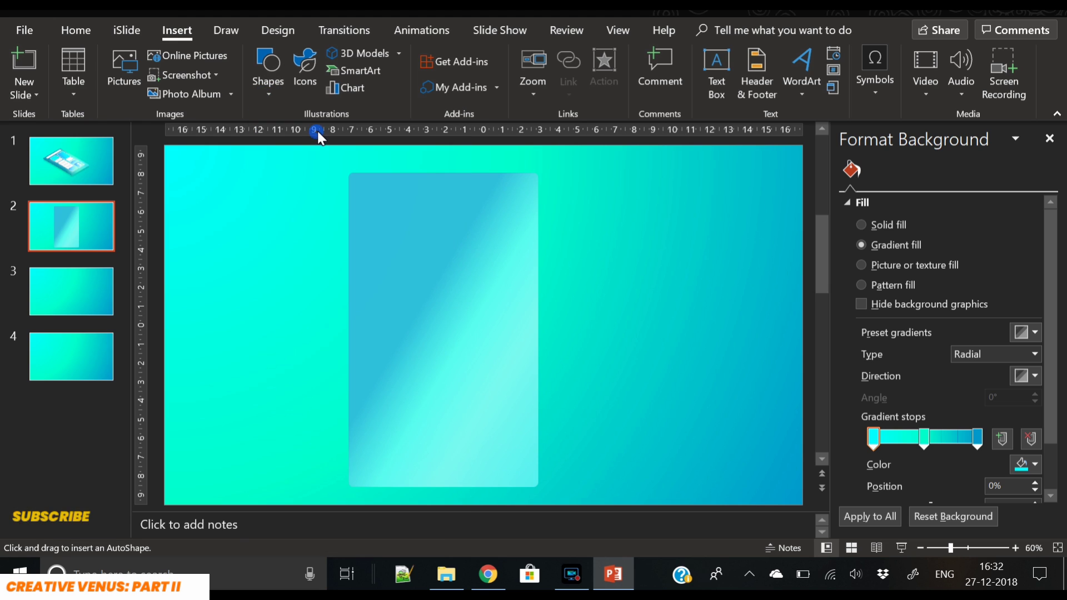
pyautogui.click(266, 86)
pyautogui.click(327, 132)
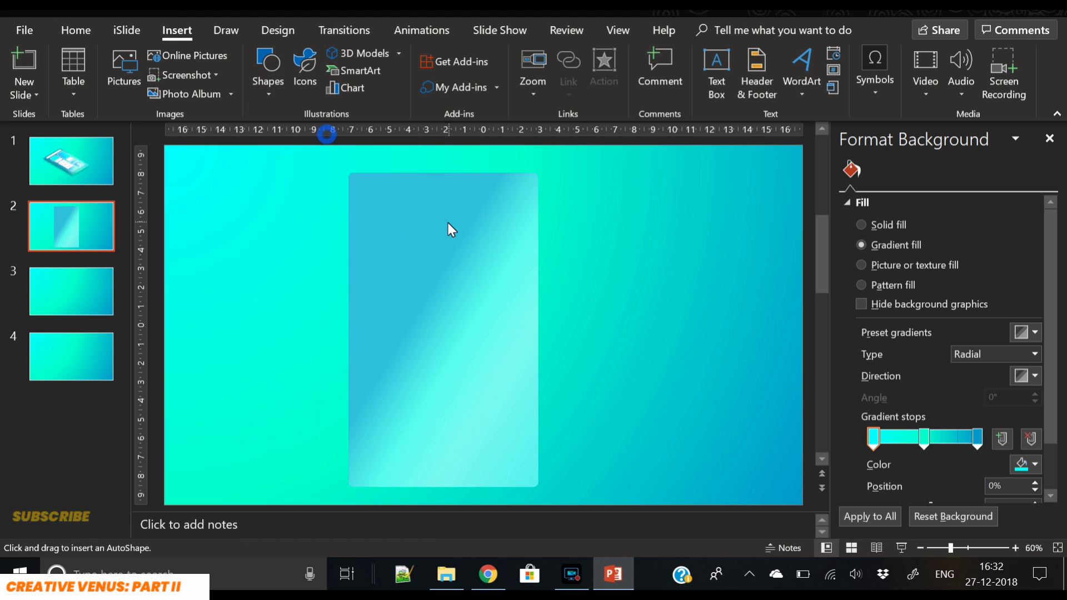
pyautogui.moveTo(418, 240)
pyautogui.mouseDown()
pyautogui.moveTo(475, 277)
pyautogui.moveTo(435, 243)
pyautogui.mouseUp()
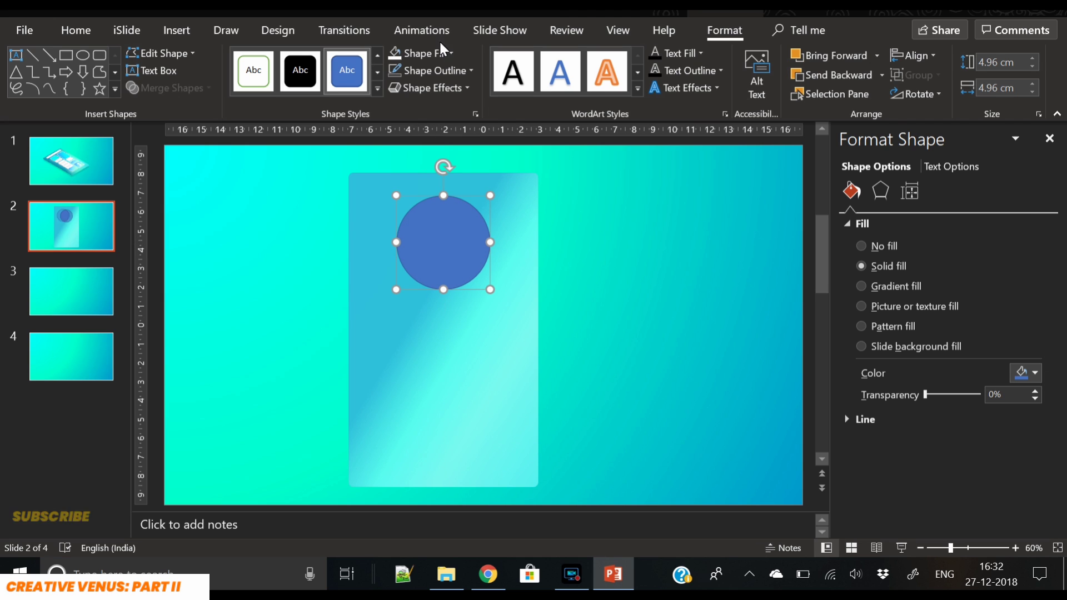
pyautogui.click(394, 55)
pyautogui.click(628, 278)
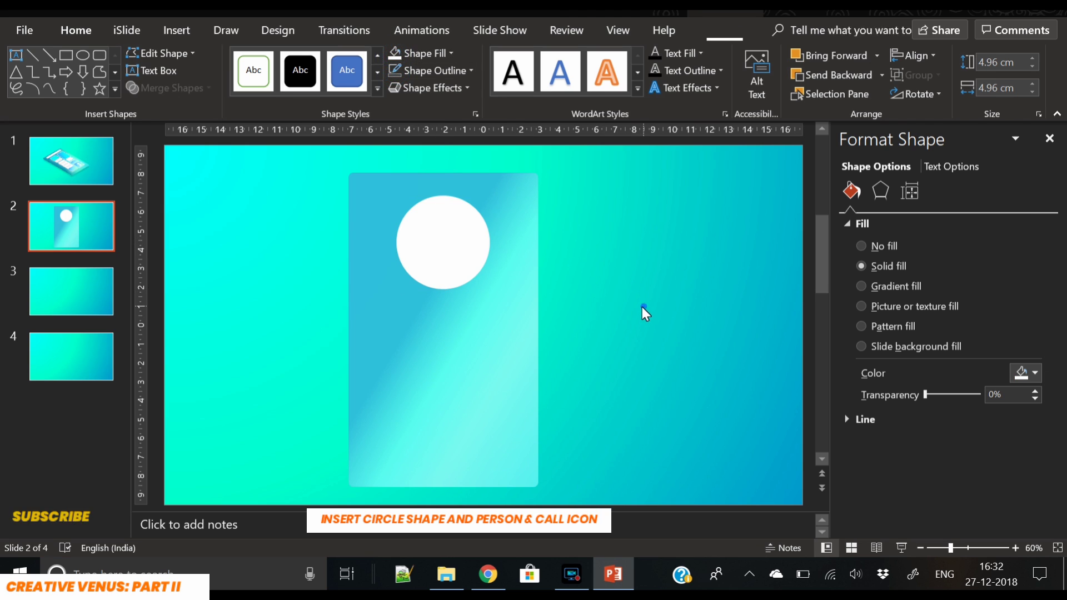
# Step: Insert a person icon and a phone icon from the icon library
pyautogui.click(179, 38)
pyautogui.click(293, 71)
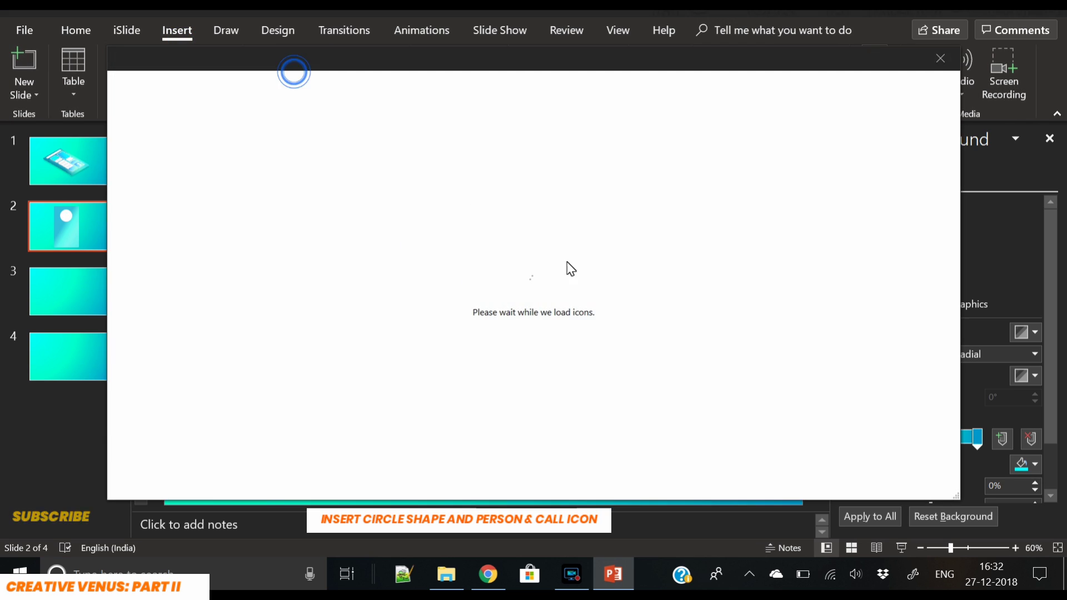
pyautogui.click(443, 174)
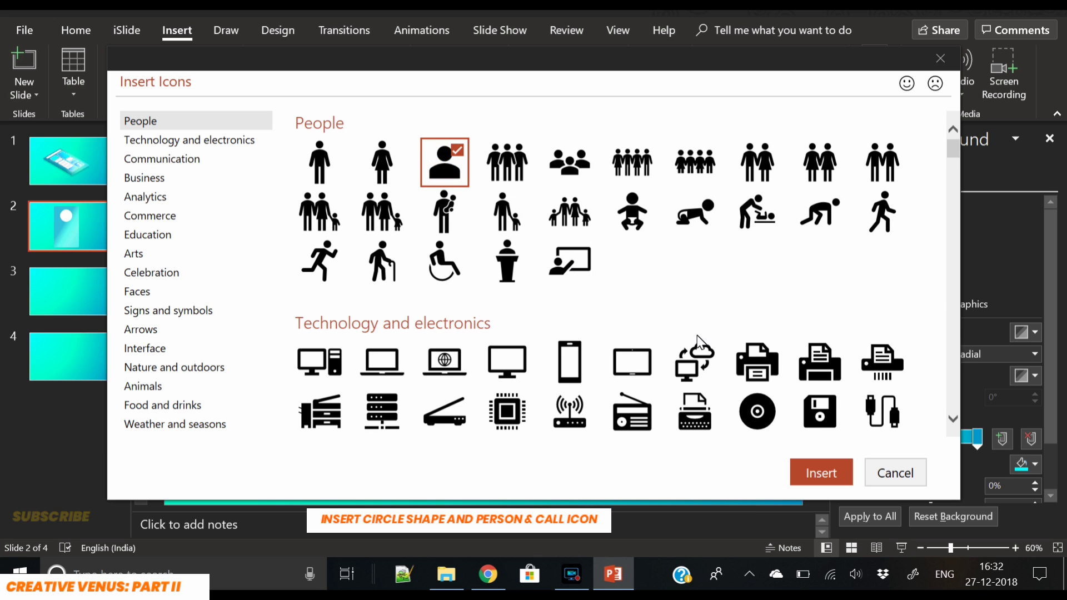
pyautogui.scroll(-5, 611, 333)
pyautogui.scroll(-2, 616, 364)
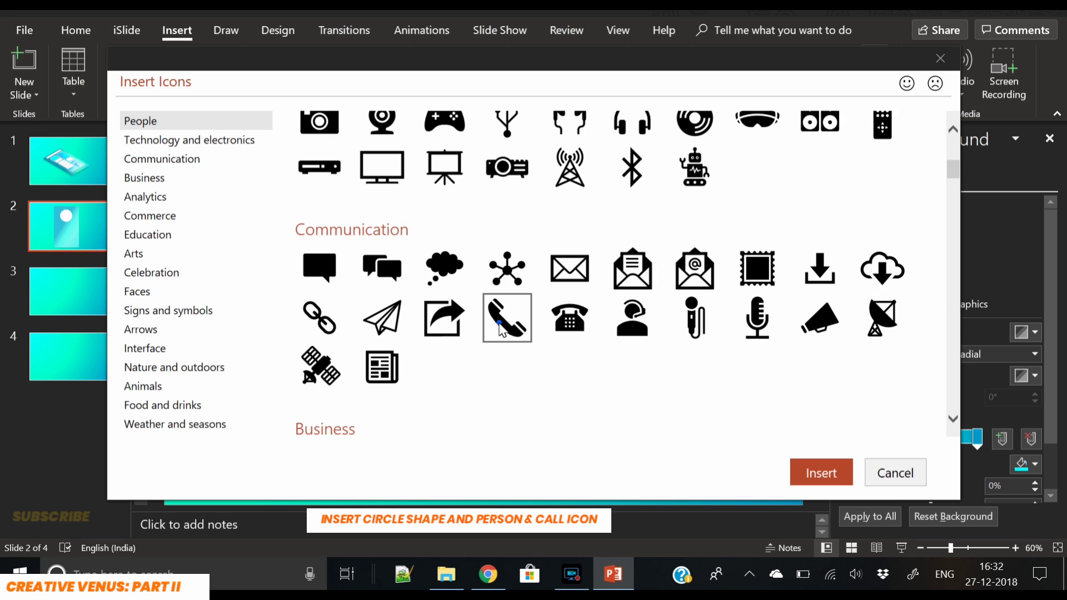
pyautogui.click(820, 473)
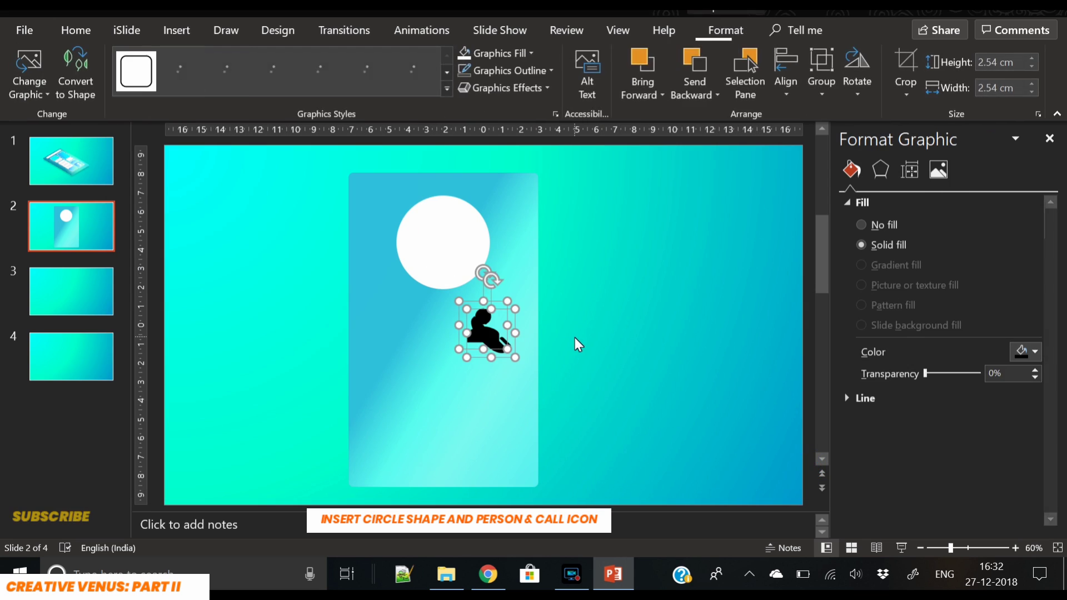
pyautogui.click(618, 369)
# Step: Place the phone icon near the card's bottom and the light-blue person icon inside the circle
pyautogui.click(500, 342)
pyautogui.moveTo(500, 341); pyautogui.dragTo(455, 467)
pyautogui.click(487, 335)
pyautogui.moveTo(488, 335); pyautogui.dragTo(448, 254)
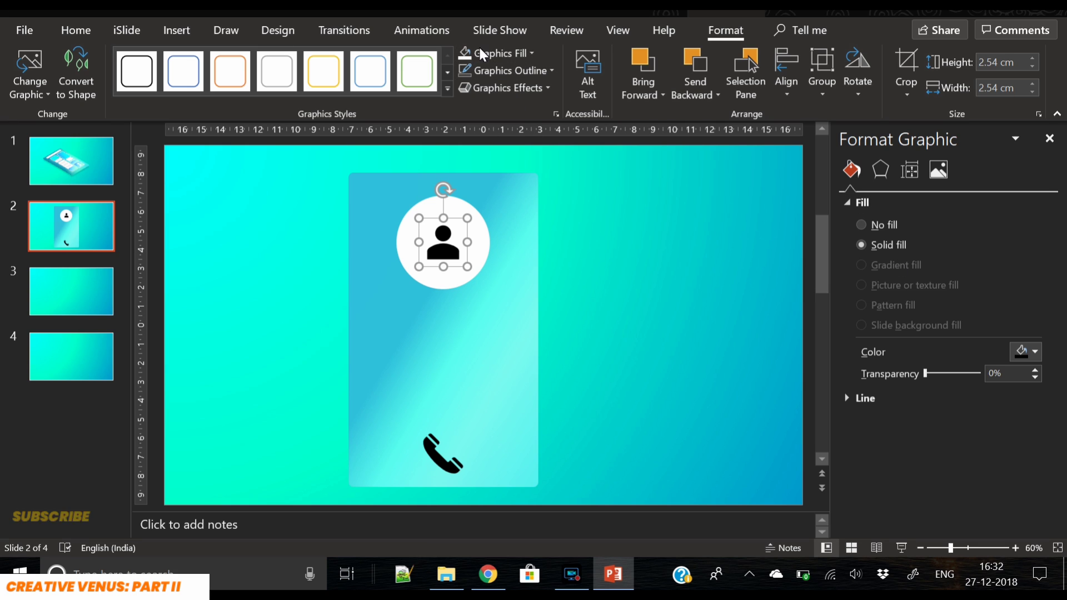
pyautogui.click(494, 53)
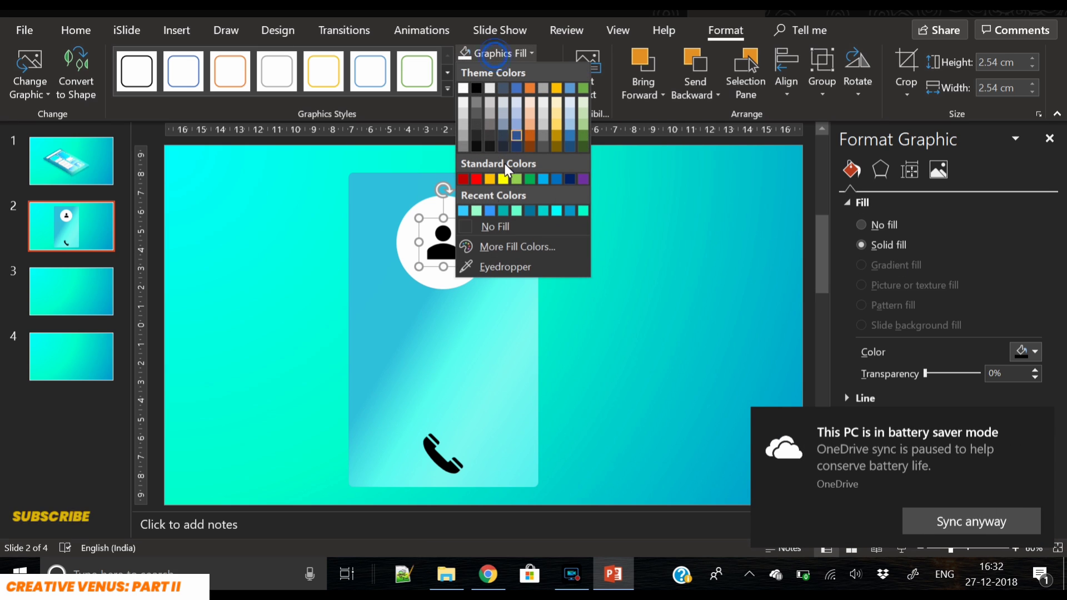
pyautogui.click(464, 210)
pyautogui.click(593, 308)
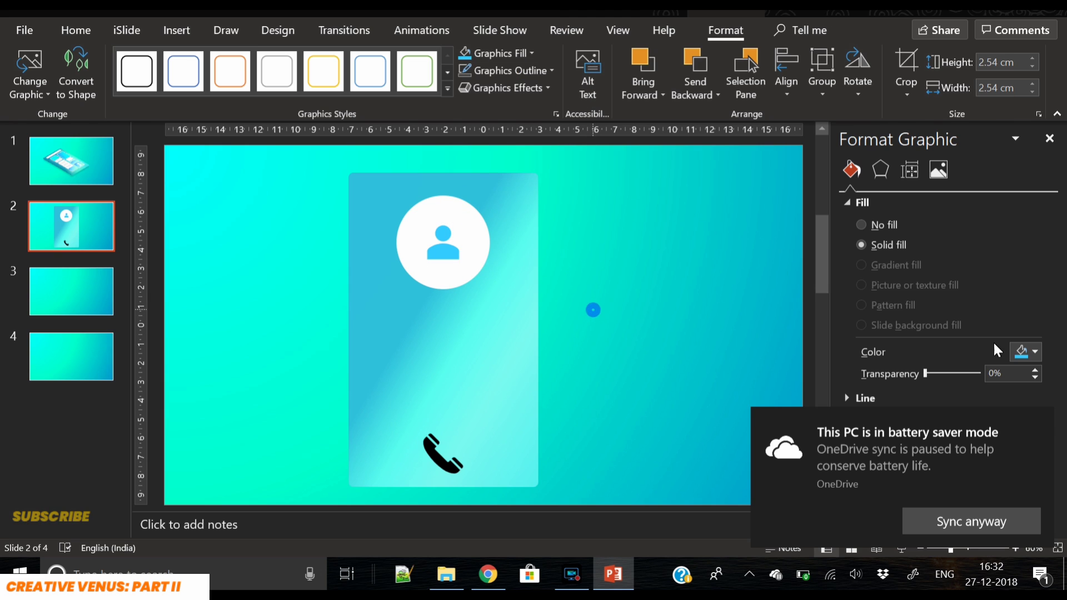
# Step: Shrink the white circle slightly and align it center and middle with the person icon
pyautogui.click(1039, 423)
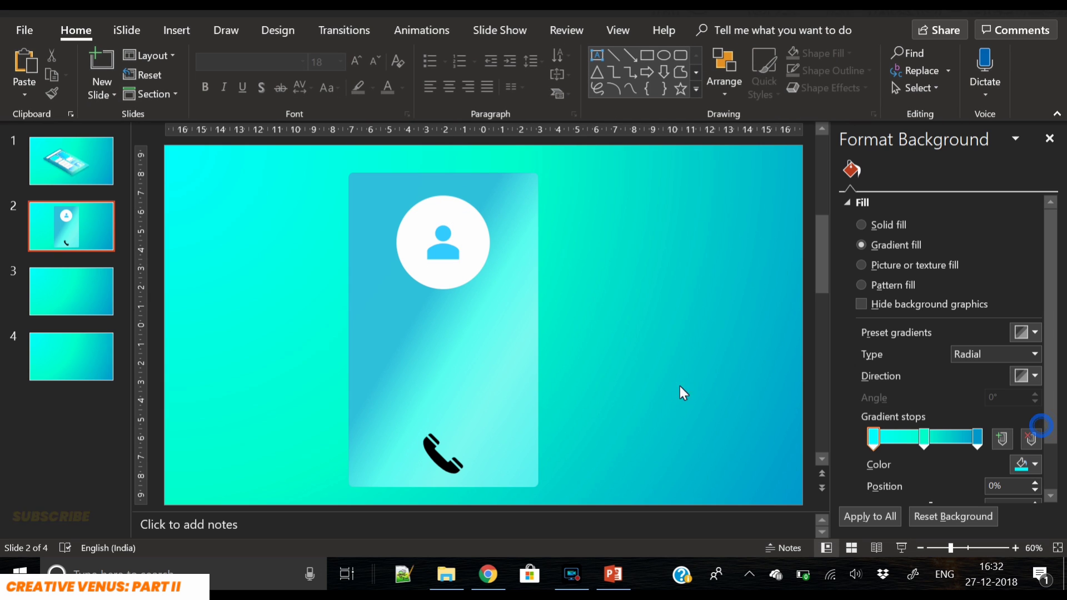
pyautogui.click(434, 281)
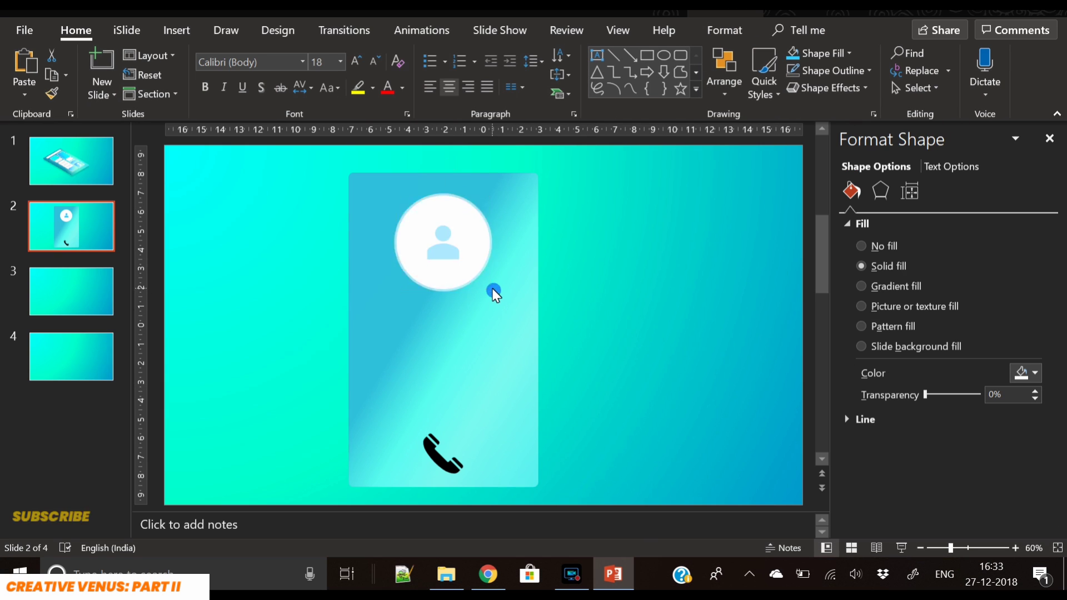
pyautogui.moveTo(485, 284); pyautogui.dragTo(485, 285)
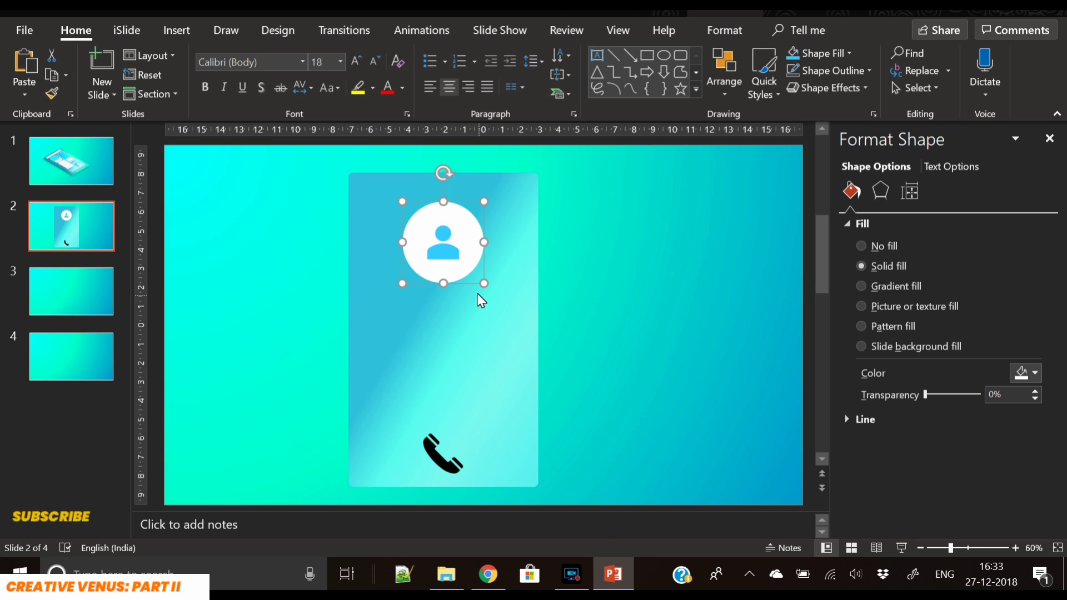
pyautogui.keyDown('shift'); pyautogui.click(459, 266); pyautogui.keyUp('shift')
pyautogui.click(724, 30)
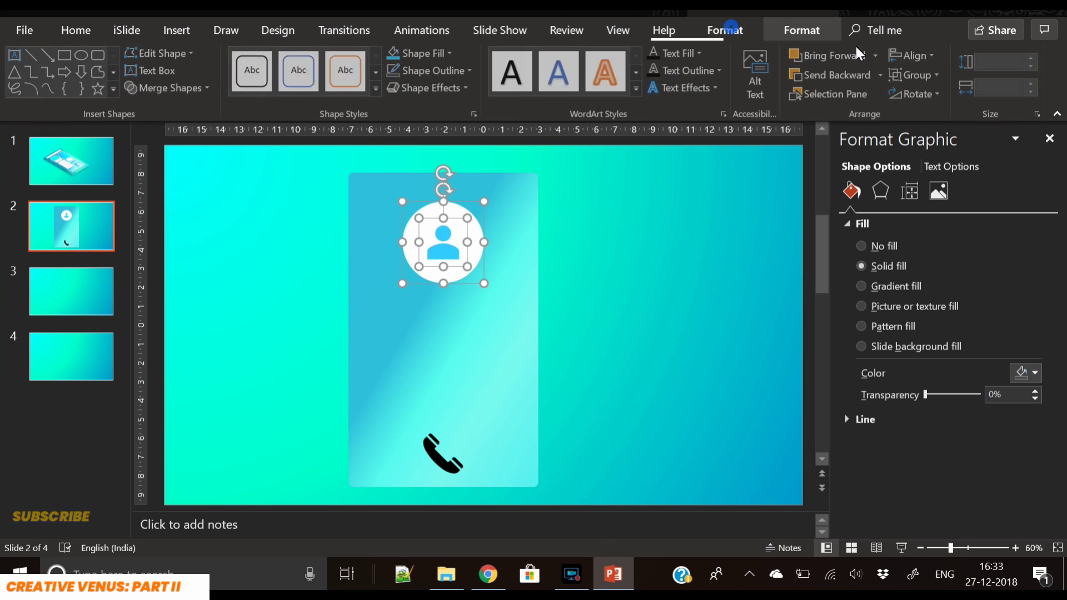
pyautogui.click(923, 55)
pyautogui.click(922, 95)
pyautogui.click(913, 55)
pyautogui.click(943, 158)
pyautogui.click(694, 321)
# Step: Raise the phone icon and place an enlarged copy of the white circle near the card's bottom
pyautogui.click(439, 457)
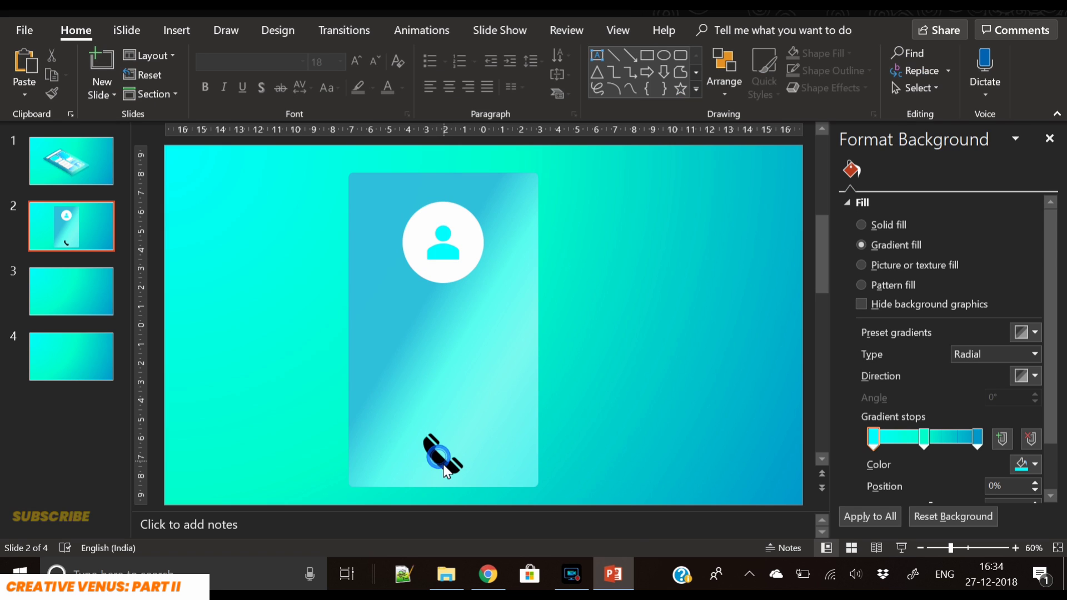
pyautogui.moveTo(445, 469); pyautogui.dragTo(443, 425)
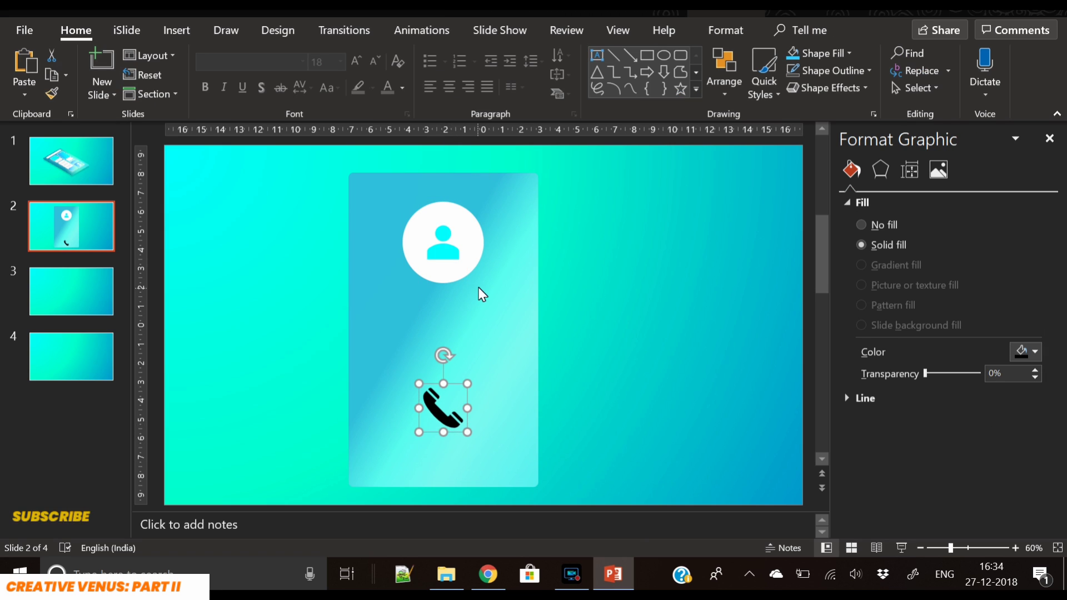
pyautogui.press('Escape')
pyautogui.click(448, 273)
pyautogui.hotkey('ctrl', 'c')
pyautogui.hotkey('ctrl', 'v')
pyautogui.moveTo(446, 275); pyautogui.dragTo(509, 460)
pyautogui.moveTo(433, 445); pyautogui.dragTo(436, 440)
# Step: Send the large circle behind the phone icon, keep the card behind it, and make it 59% transparent
pyautogui.rightClick(435, 441)
pyautogui.click(515, 229)
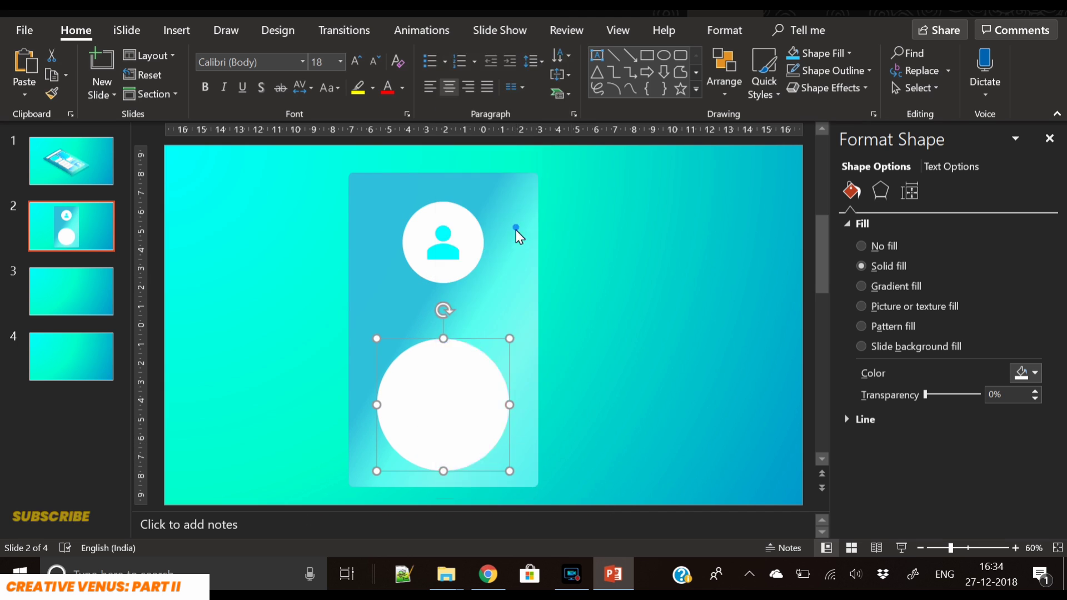
pyautogui.click(510, 277)
pyautogui.rightClick(510, 277)
pyautogui.click(560, 354)
pyautogui.click(484, 364)
pyautogui.moveTo(926, 393); pyautogui.dragTo(957, 394)
# Step: Paste two smaller translucent circle copies over the phone icon
pyautogui.hotkey('ctrl', 'v')
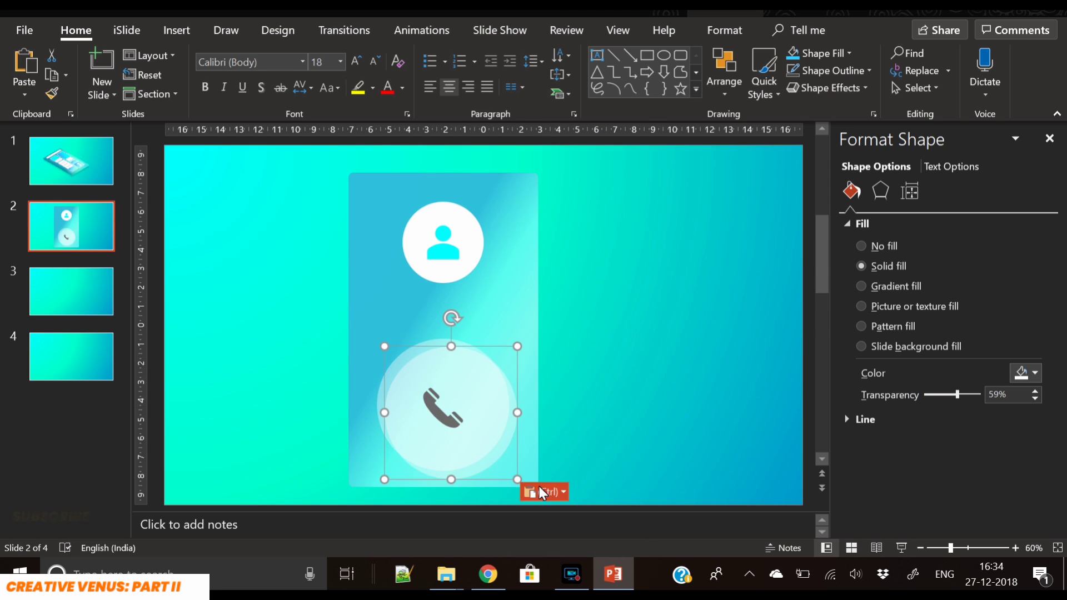
pyautogui.moveTo(517, 479); pyautogui.dragTo(465, 451)
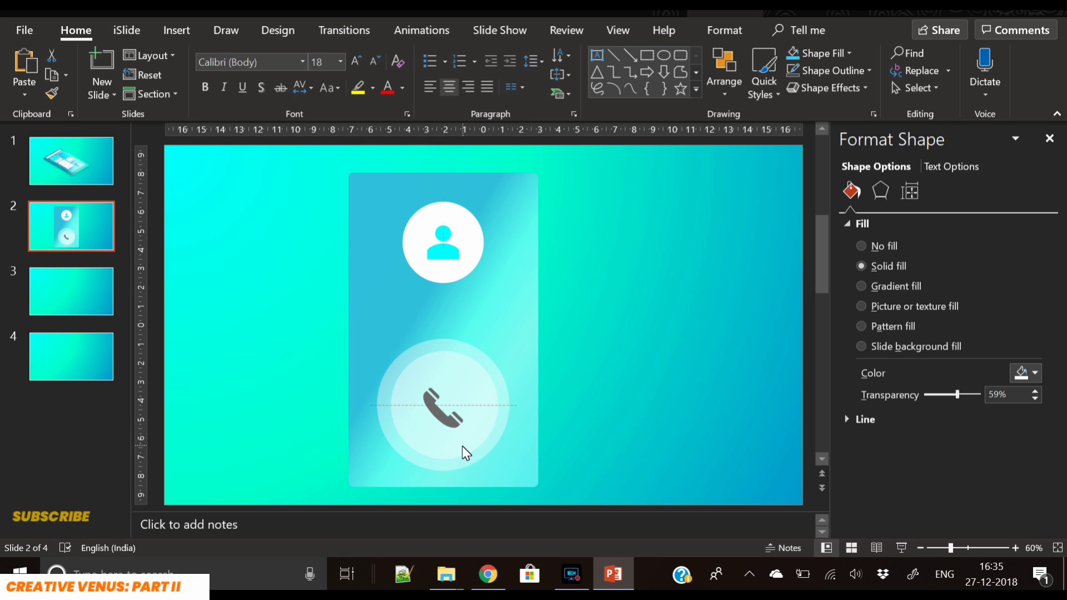
pyautogui.moveTo(466, 451); pyautogui.dragTo(466, 451)
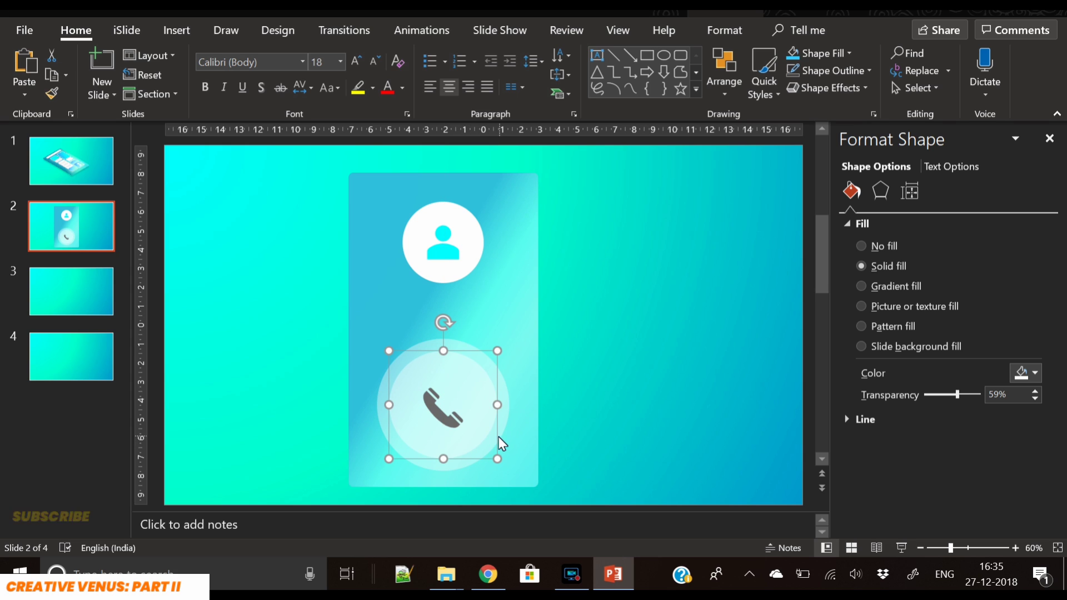
pyautogui.hotkey('ctrl', 'v')
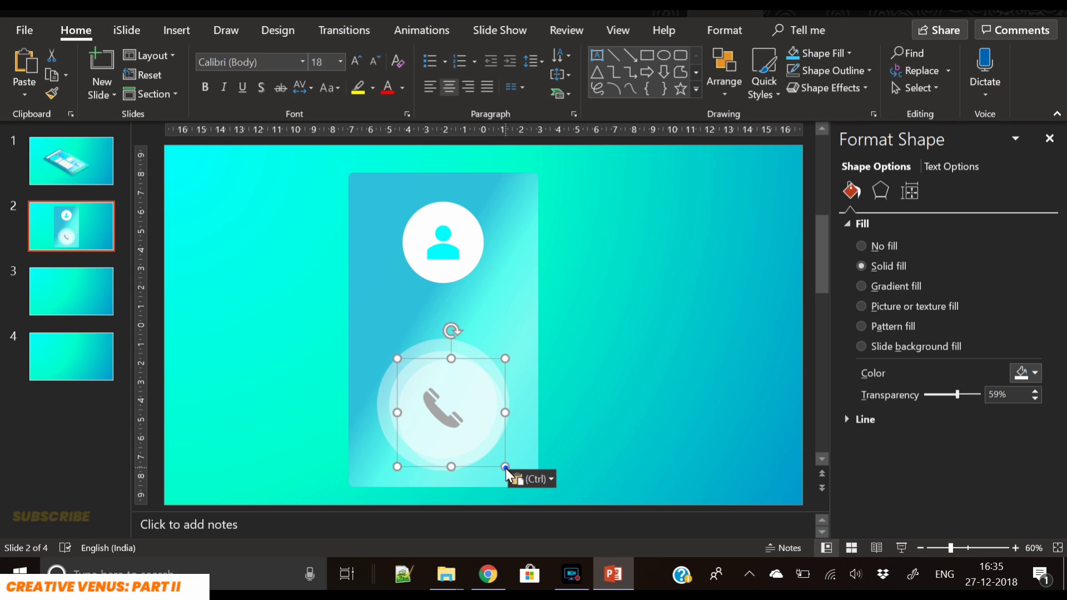
pyautogui.moveTo(466, 447); pyautogui.dragTo(456, 436)
# Step: Align the phone's circles center and middle so they form concentric rings
pyautogui.keyDown('shift'); pyautogui.click(489, 425); pyautogui.keyUp('shift')
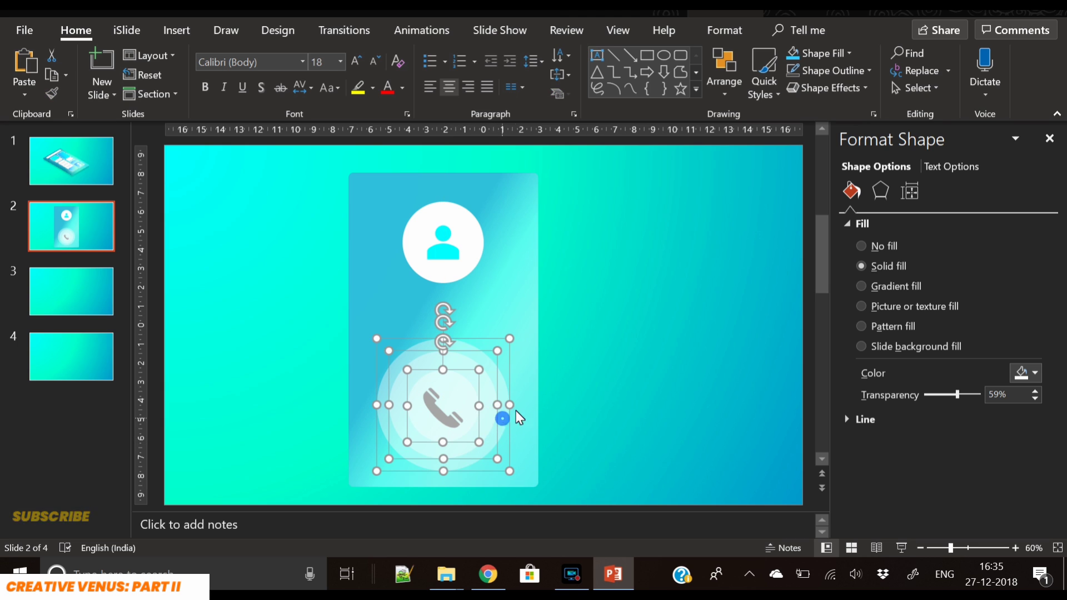
pyautogui.click(724, 30)
pyautogui.click(926, 55)
pyautogui.click(932, 97)
pyautogui.click(917, 55)
pyautogui.click(949, 158)
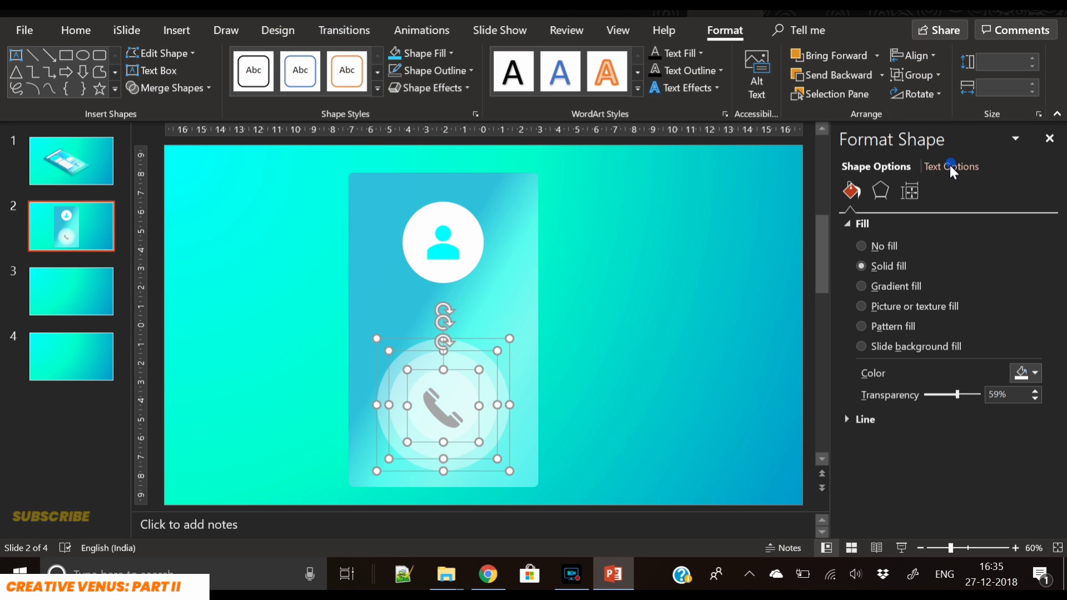
pyautogui.click(685, 336)
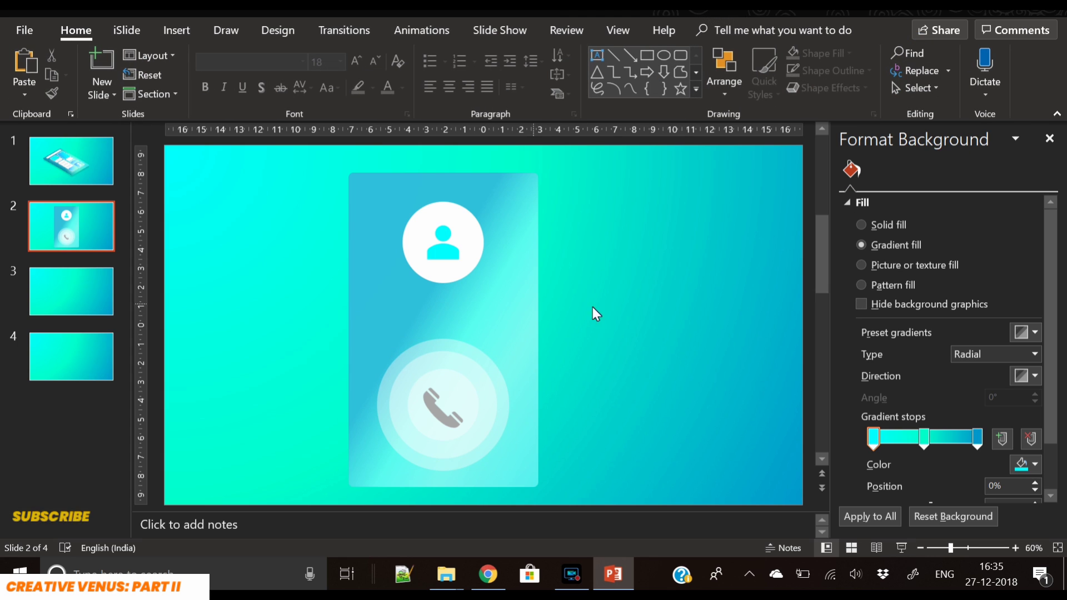
# Step: Move the phone icon graphic to the top of the stacking order in the Selection Pane
pyautogui.click(939, 89)
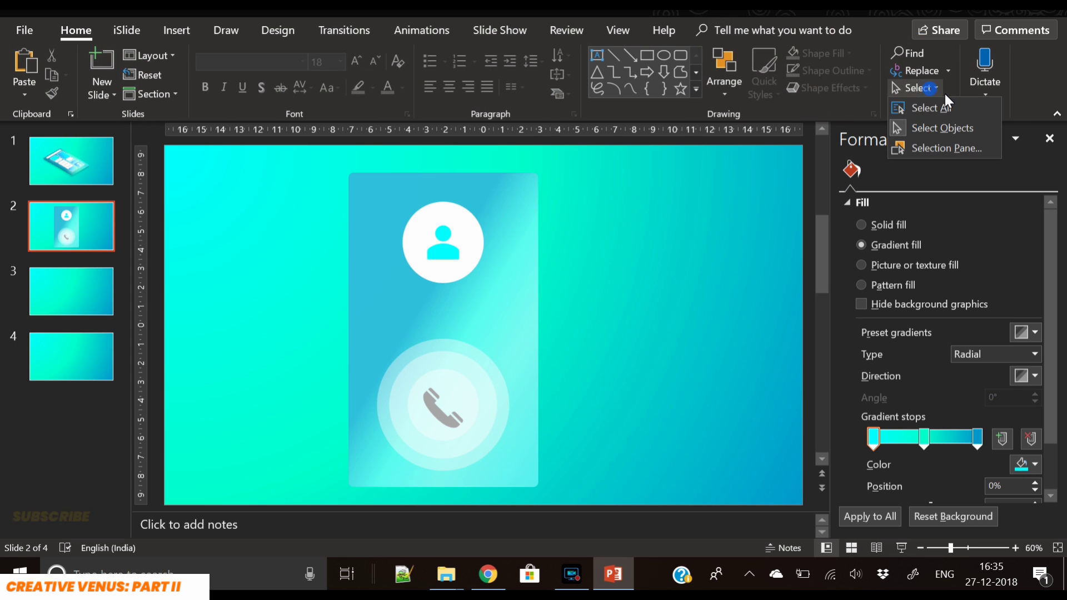
pyautogui.click(955, 155)
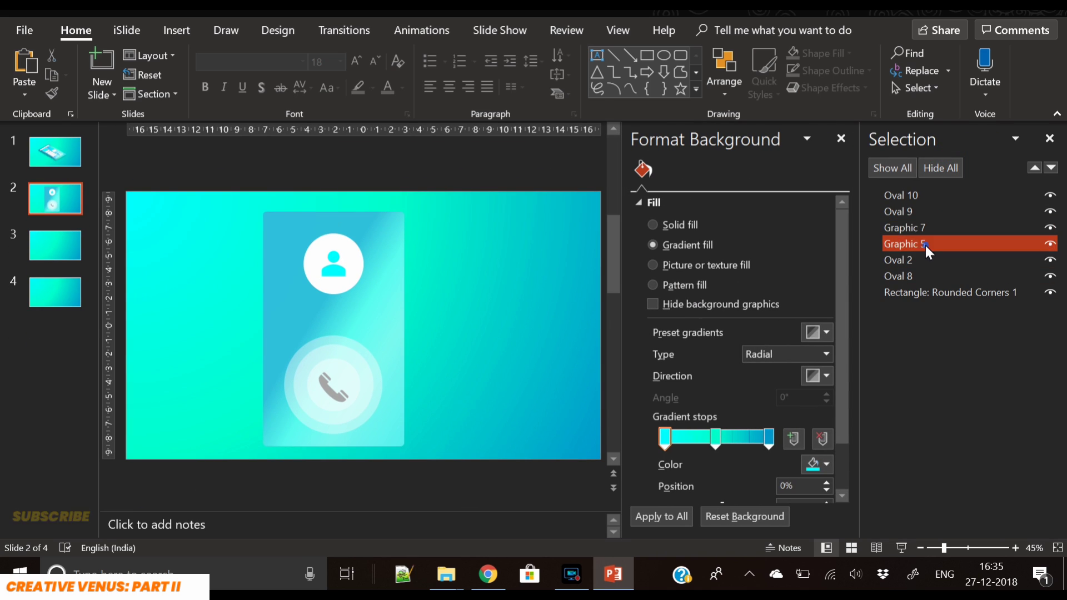
pyautogui.click(925, 227)
pyautogui.moveTo(928, 228); pyautogui.dragTo(923, 191)
pyautogui.click(1049, 138)
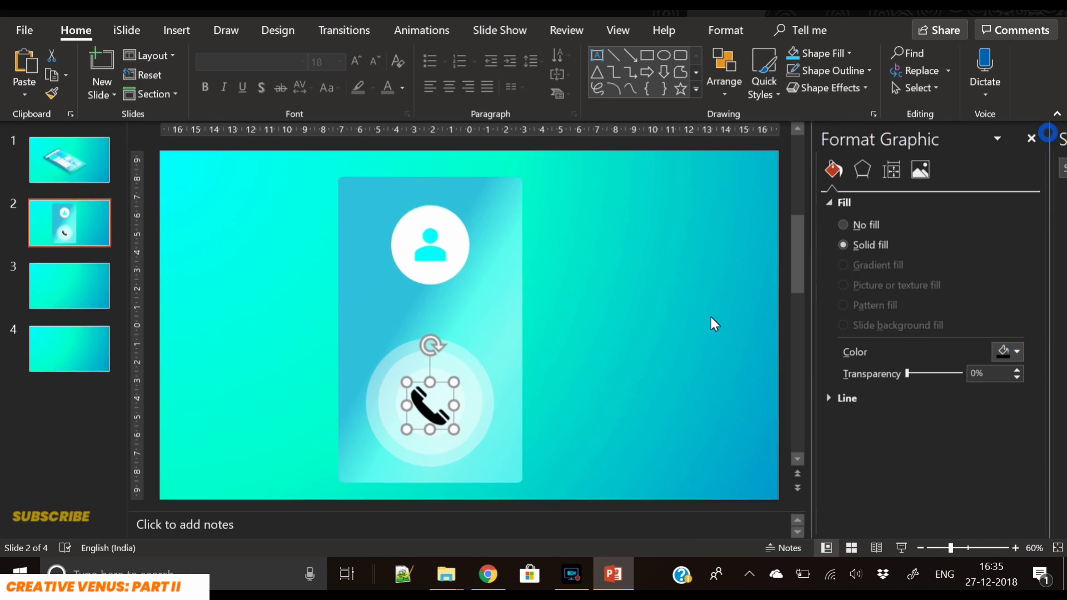
# Step: Resize the phone icon to 1.7 cm, nudge it into place, and colour it light blue
pyautogui.click(716, 34)
pyautogui.click(1032, 68)
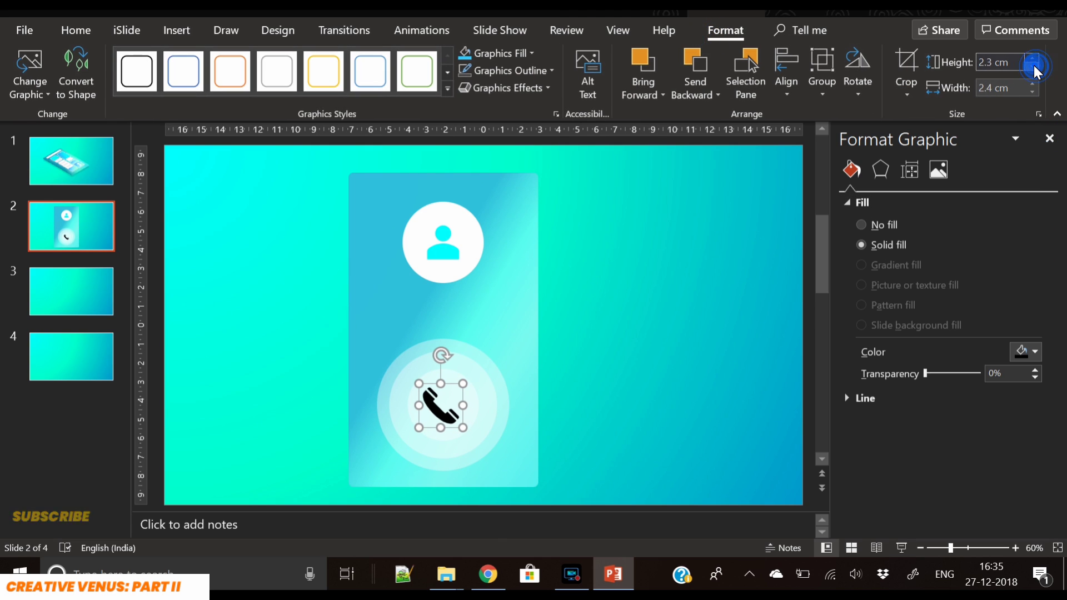
pyautogui.moveTo(435, 457); pyautogui.dragTo(443, 461)
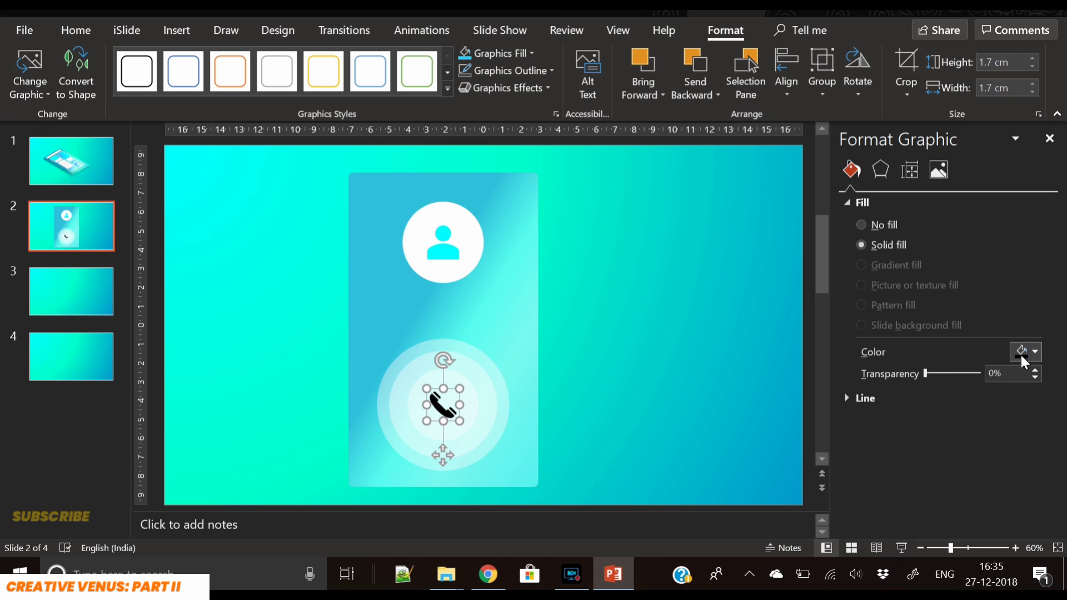
pyautogui.click(1034, 351)
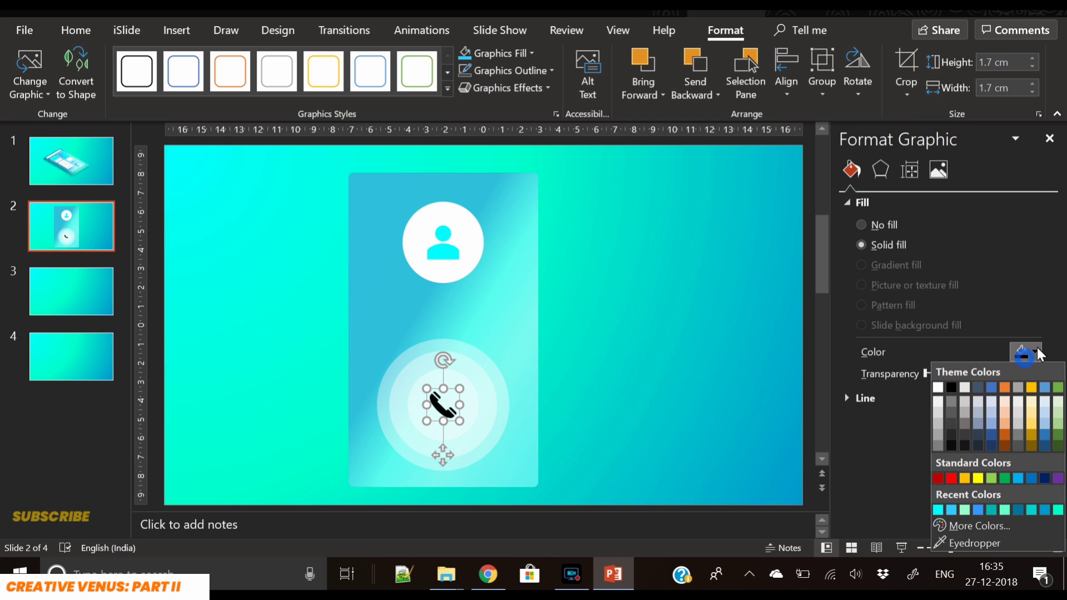
pyautogui.click(952, 510)
pyautogui.click(702, 418)
# Step: Paste a card rectangle copy on the right and centre a large ellipse over it
pyautogui.hotkey('ctrl', 'v')
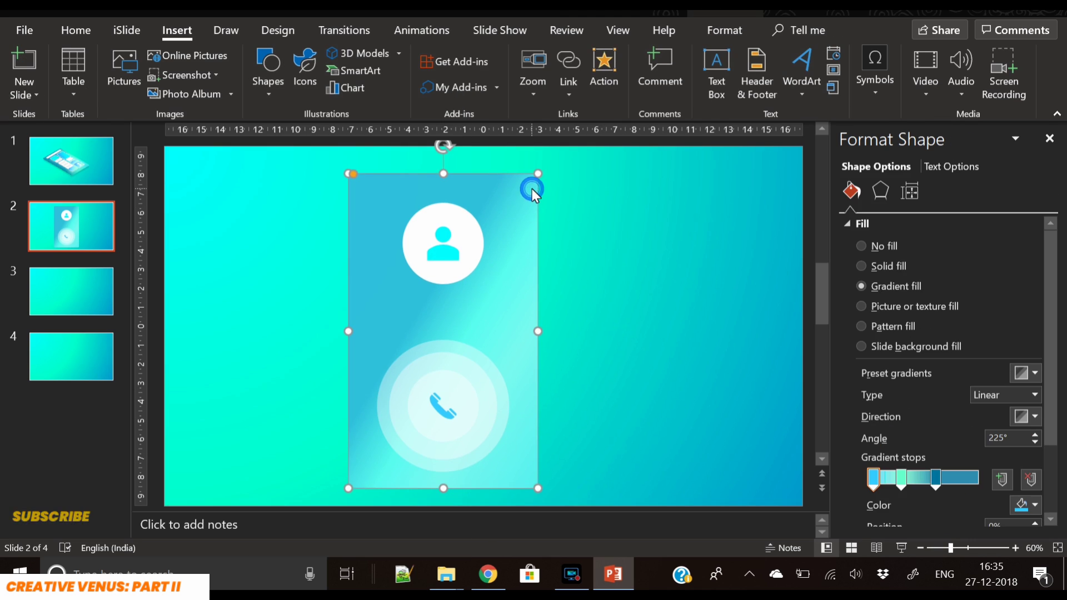
pyautogui.moveTo(490, 302); pyautogui.dragTo(702, 290)
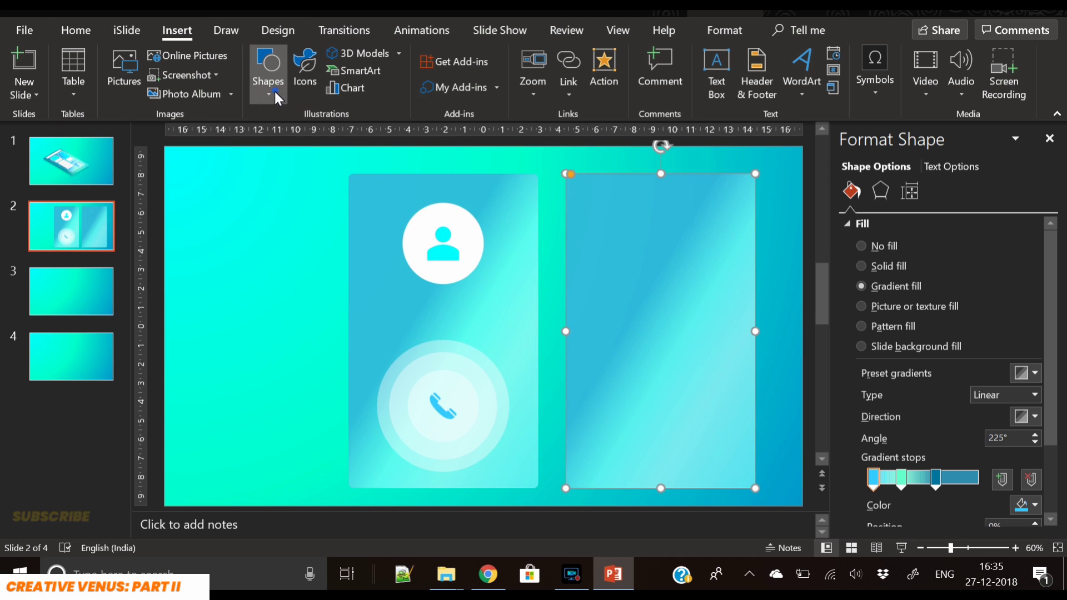
pyautogui.click(325, 135)
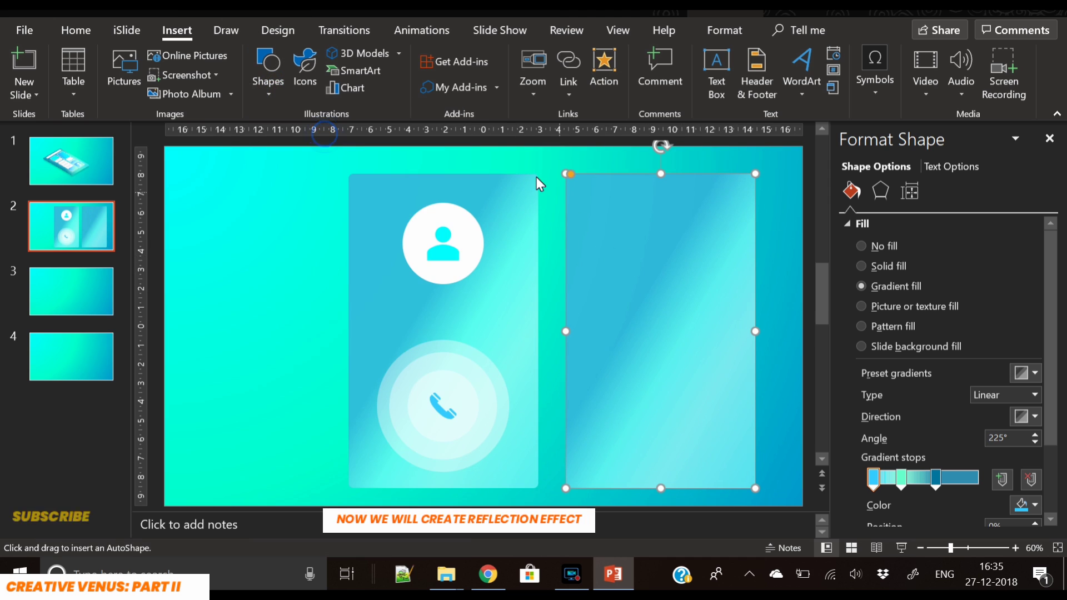
pyautogui.moveTo(475, 265); pyautogui.dragTo(836, 512)
pyautogui.keyDown('shift'); pyautogui.click(666, 197); pyautogui.keyUp('shift')
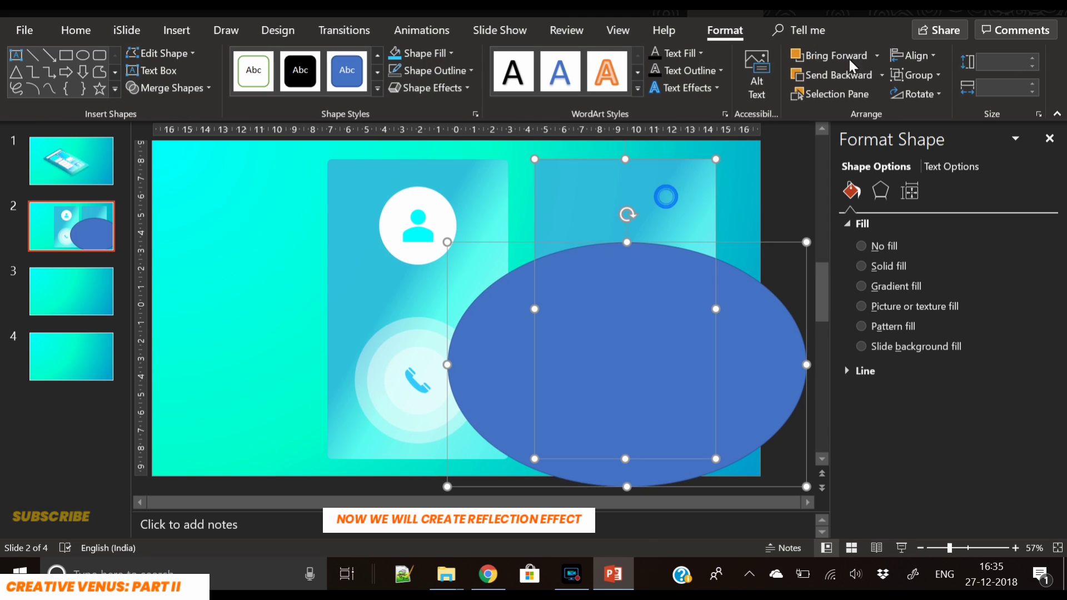
pyautogui.click(912, 56)
pyautogui.click(939, 101)
pyautogui.click(746, 225)
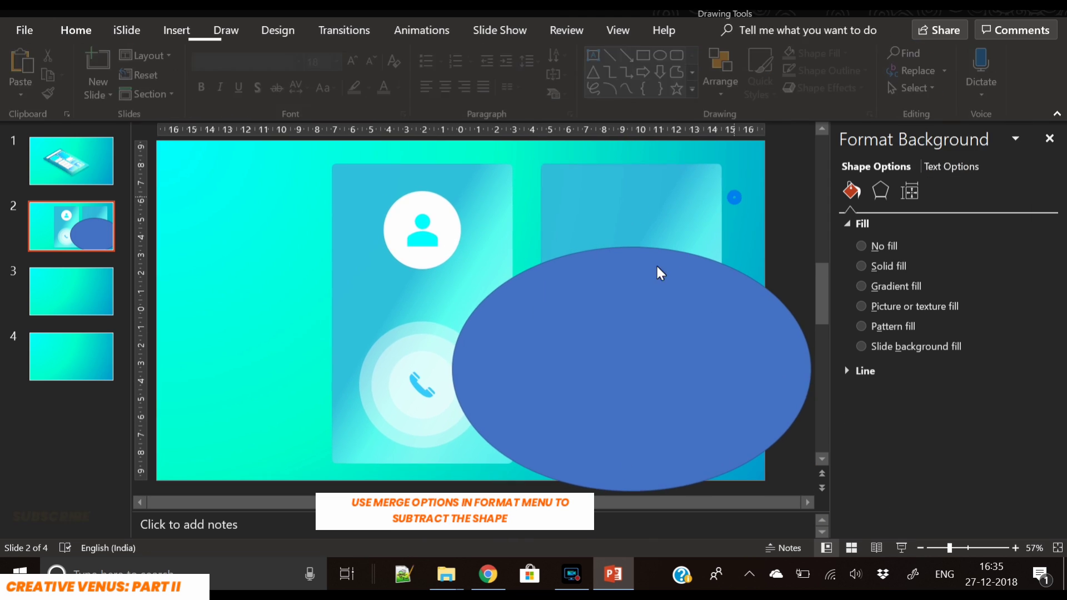
# Step: Subtract the ellipse from the rectangle to make a curved-bottom banner shape
pyautogui.click(628, 240)
pyautogui.moveTo(629, 246); pyautogui.dragTo(625, 209)
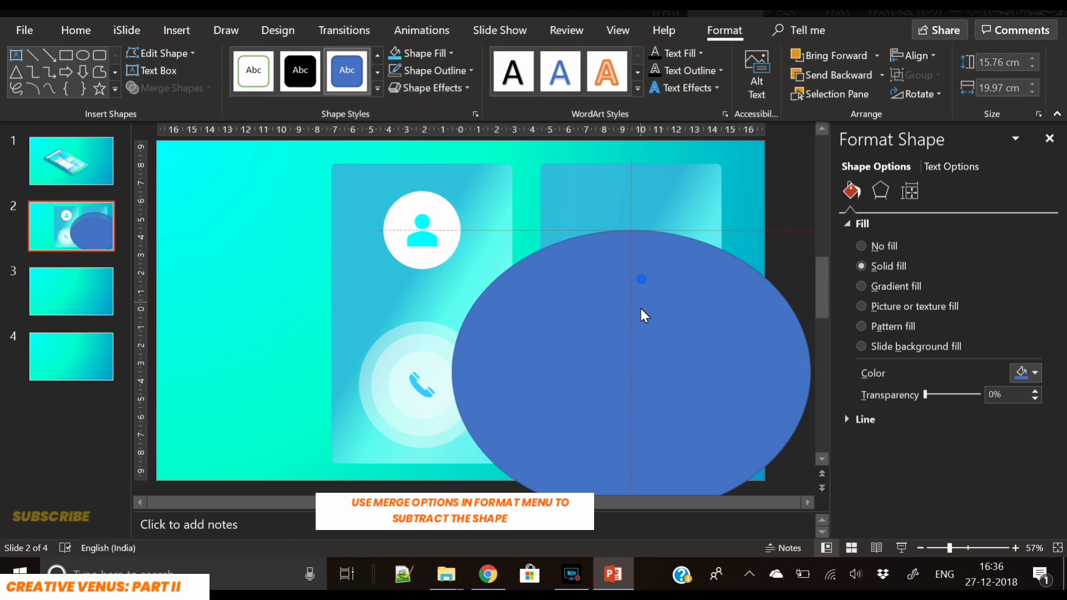
pyautogui.hotkey('ctrl', 'z')
pyautogui.click(684, 192)
pyautogui.keyDown('shift'); pyautogui.click(665, 342); pyautogui.keyUp('shift')
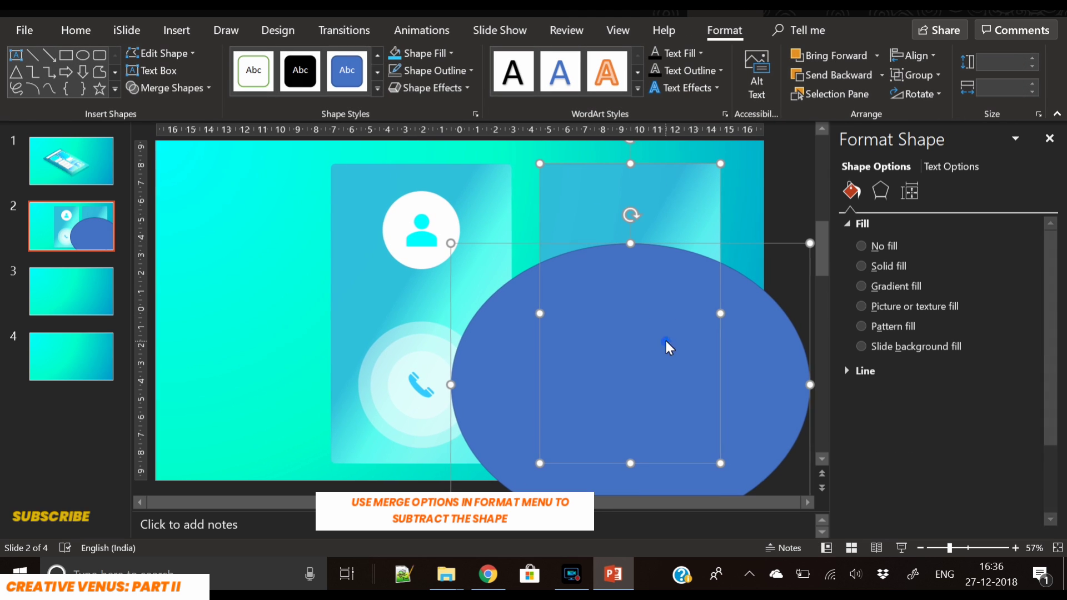
pyautogui.click(166, 87)
pyautogui.click(167, 178)
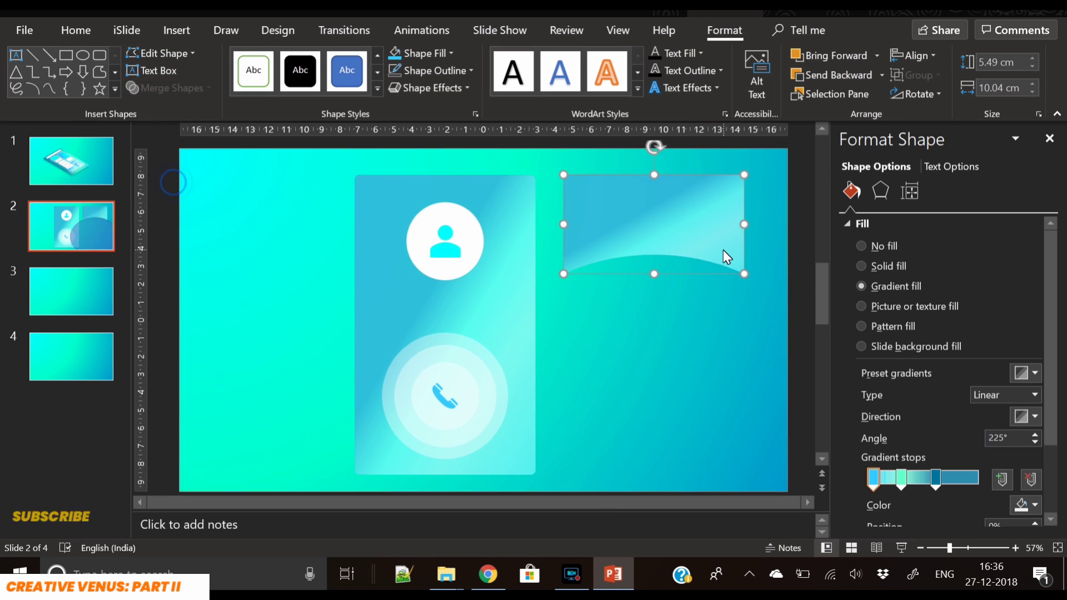
pyautogui.moveTo(658, 235); pyautogui.dragTo(488, 224)
pyautogui.hotkey('ctrl', 'z')
# Step: Set the curved shape's 3-D format value to 0 and give it a solid white fill
pyautogui.click(880, 191)
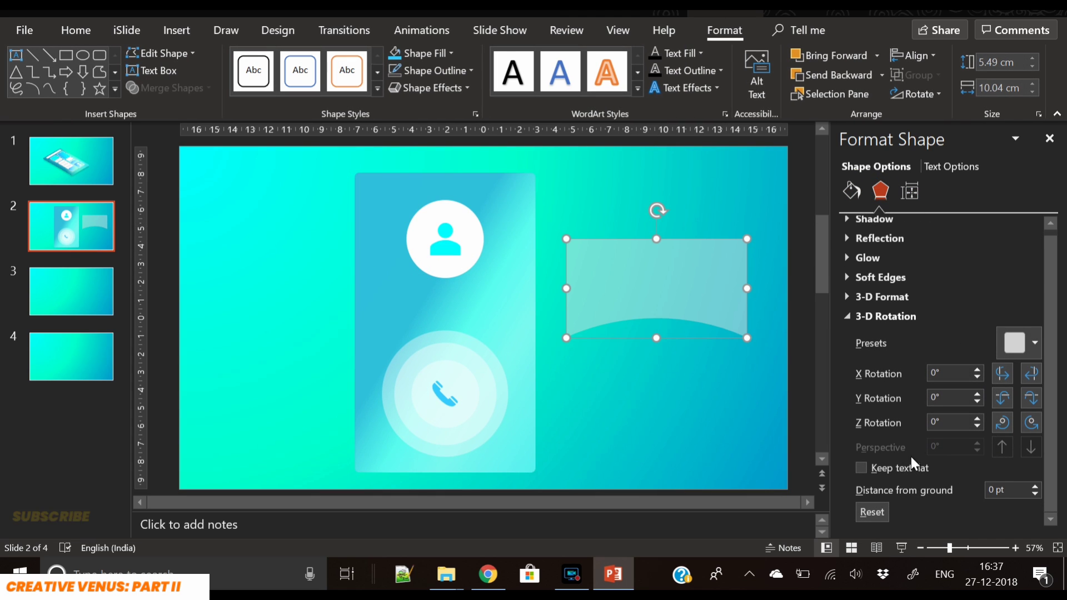
pyautogui.click(871, 295)
pyautogui.scroll(-3, 957, 355)
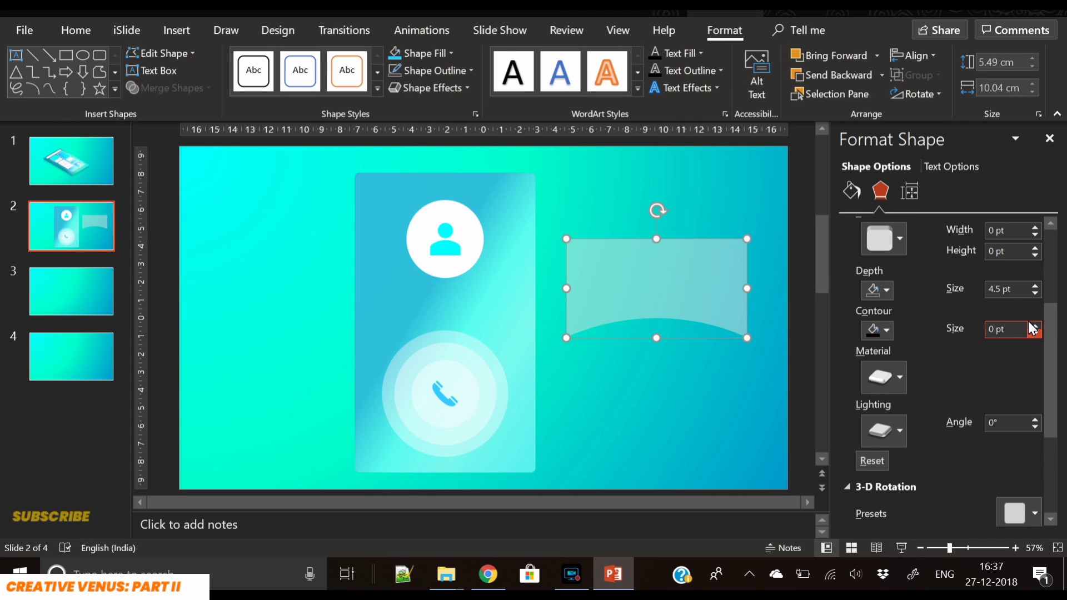
pyautogui.write('0')
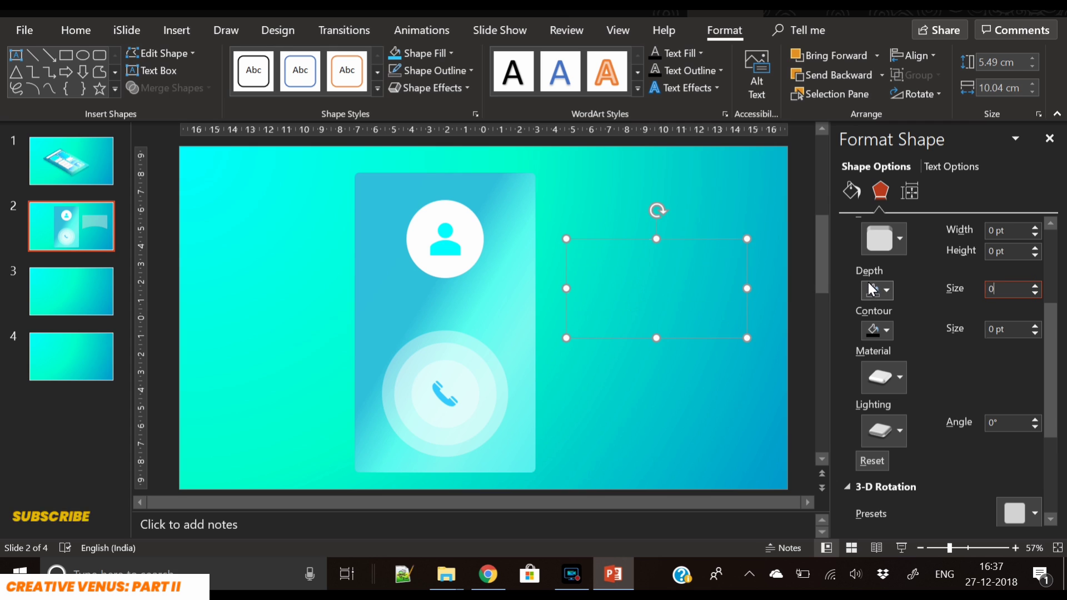
pyautogui.click(849, 190)
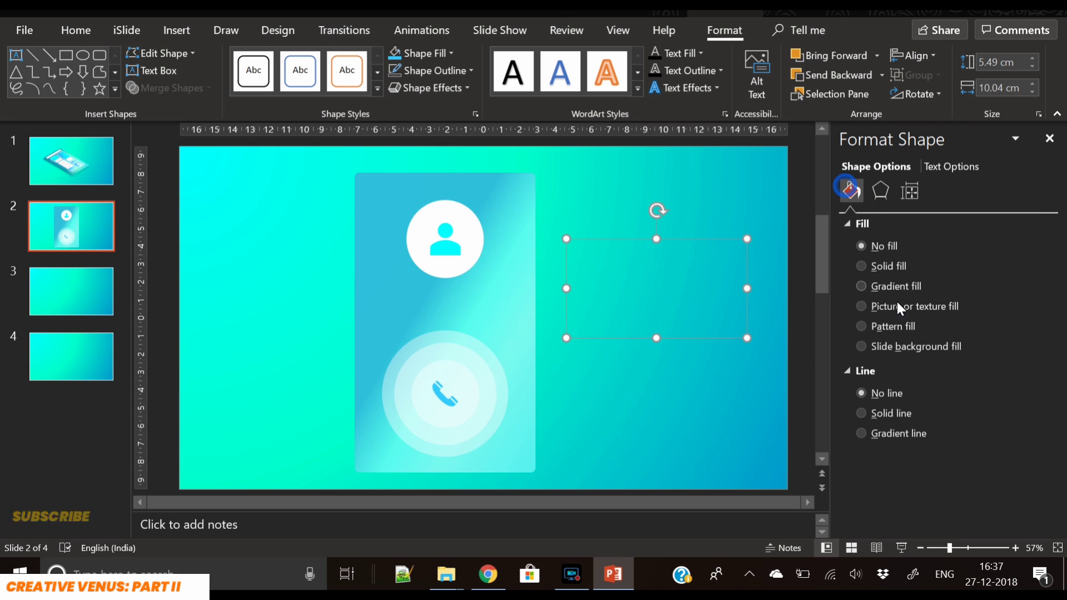
pyautogui.click(893, 267)
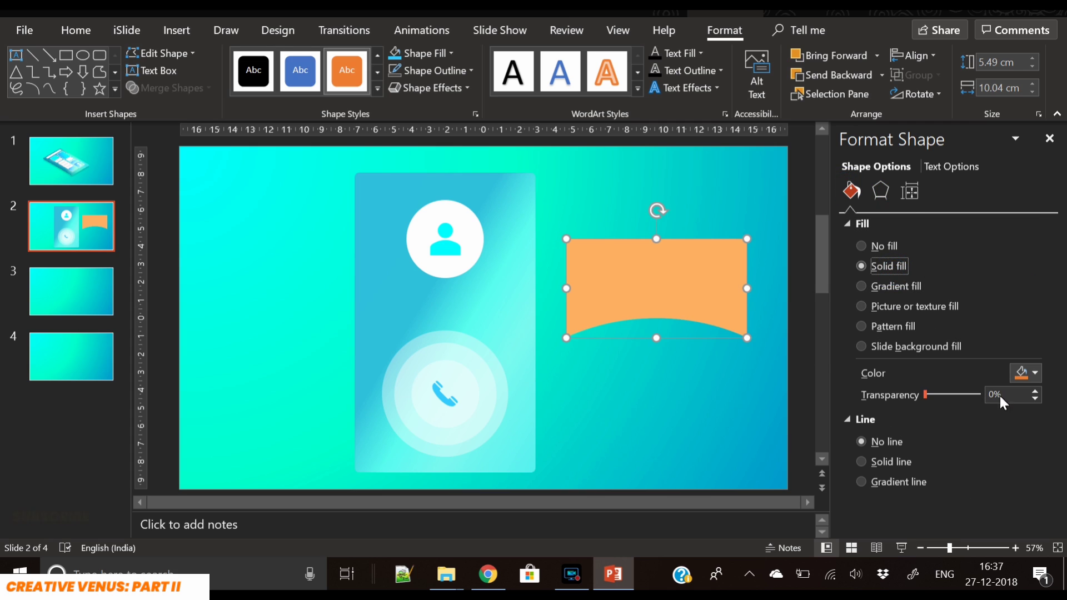
pyautogui.click(1028, 374)
pyautogui.click(941, 200)
pyautogui.click(744, 378)
# Step: Tint the banner dark at 41% transparency and place it across the card's top
pyautogui.moveTo(292, 472); pyautogui.dragTo(638, 162)
pyautogui.click(882, 191)
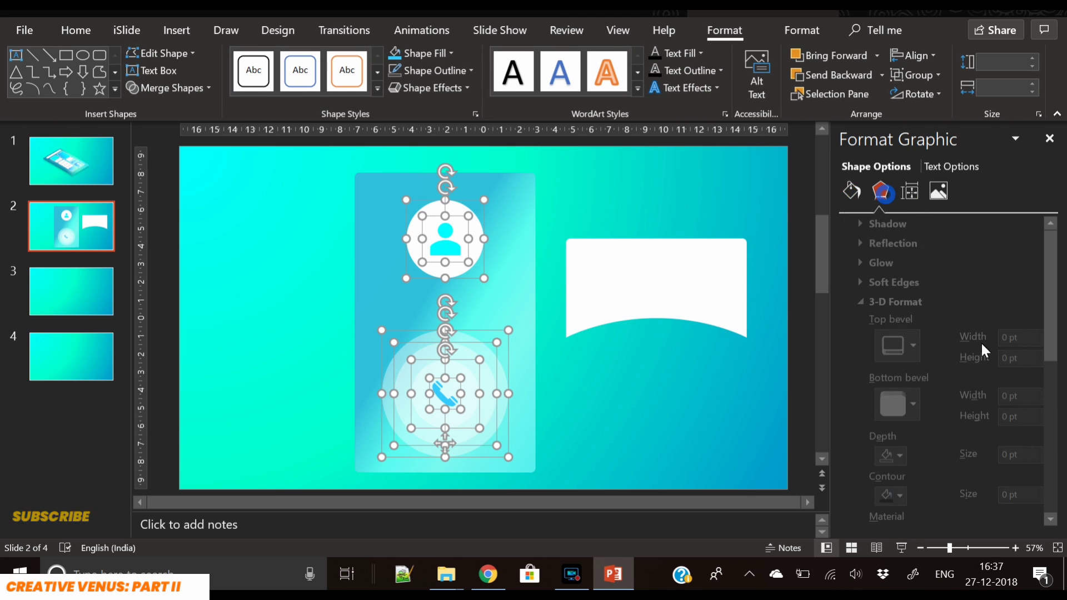
pyautogui.click(654, 355)
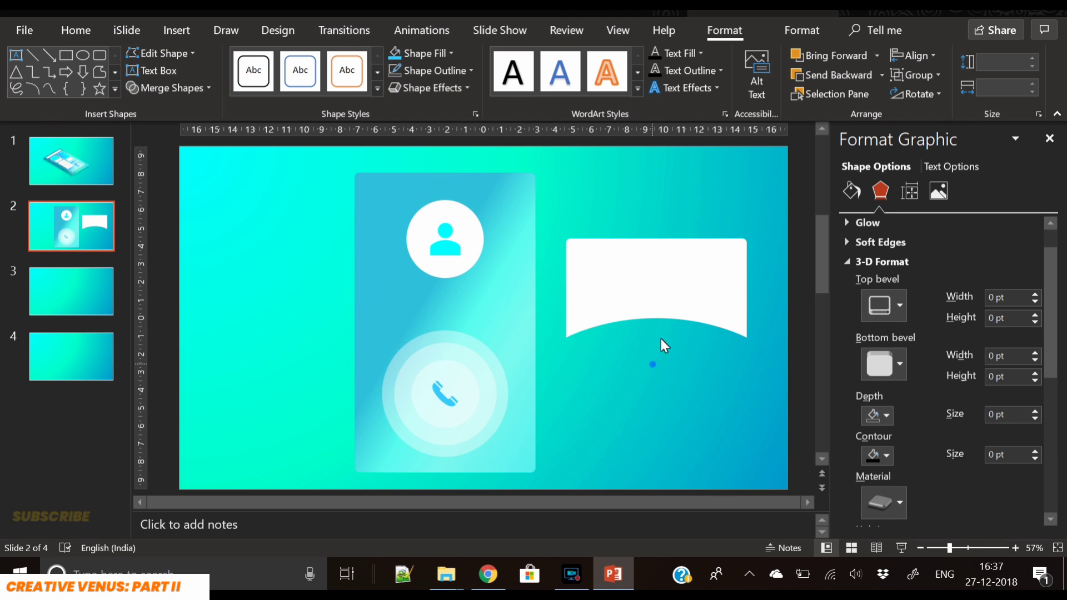
pyautogui.click(662, 298)
pyautogui.moveTo(924, 395); pyautogui.dragTo(965, 394)
pyautogui.click(1022, 373)
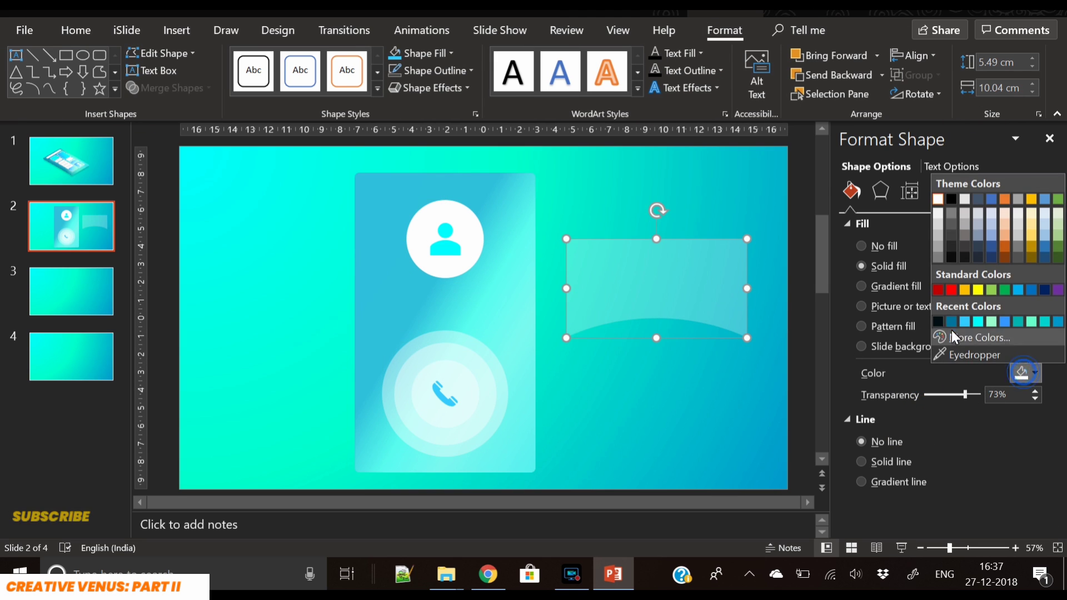
pyautogui.click(939, 322)
pyautogui.moveTo(965, 395); pyautogui.dragTo(955, 394)
pyautogui.moveTo(664, 287); pyautogui.dragTo(453, 220)
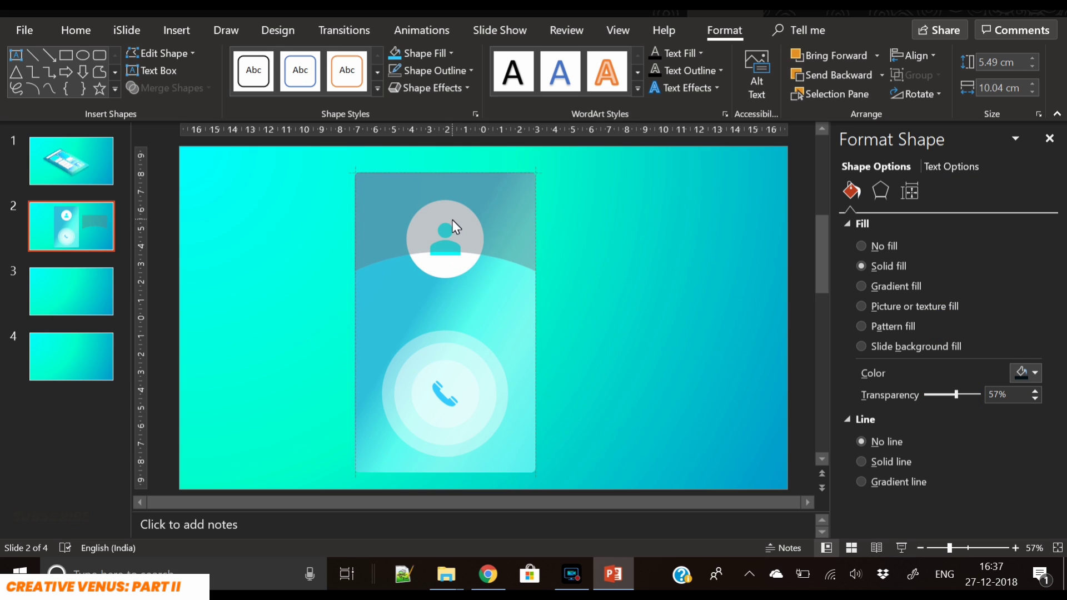
# Step: Bring the person icon to the front above the banner
pyautogui.click(452, 276)
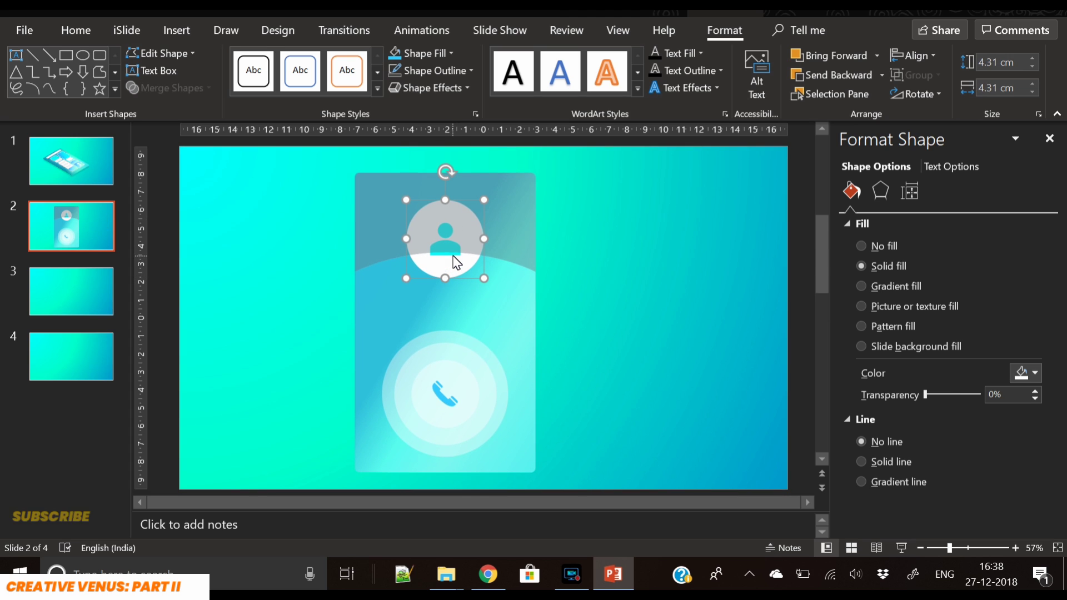
pyautogui.click(452, 256)
pyautogui.rightClick(452, 255)
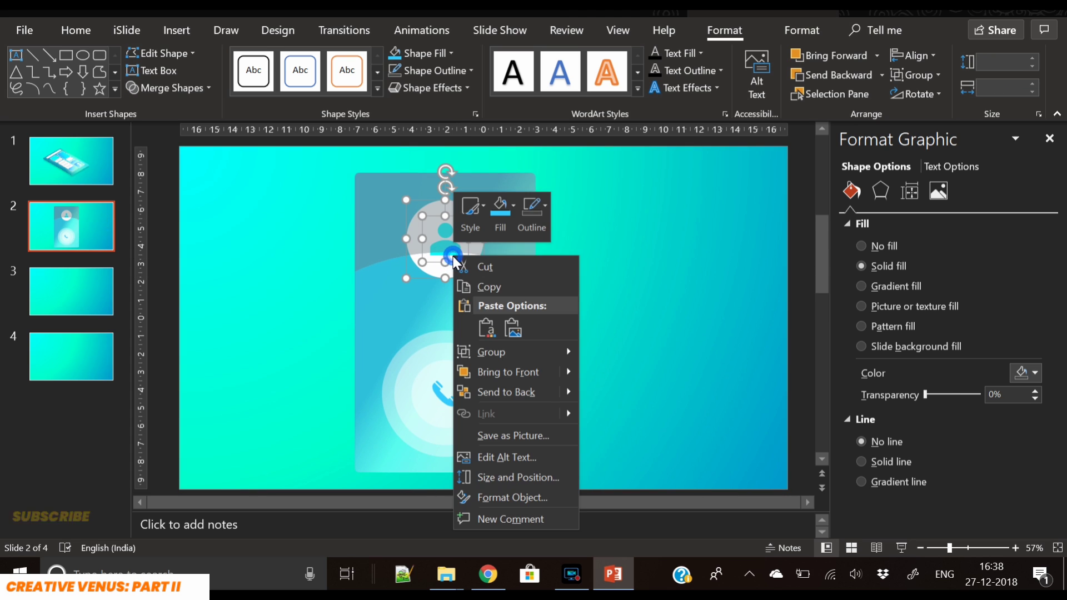
pyautogui.click(500, 369)
pyautogui.click(678, 288)
# Step: Make the banner white at about 79% transparency
pyautogui.click(523, 195)
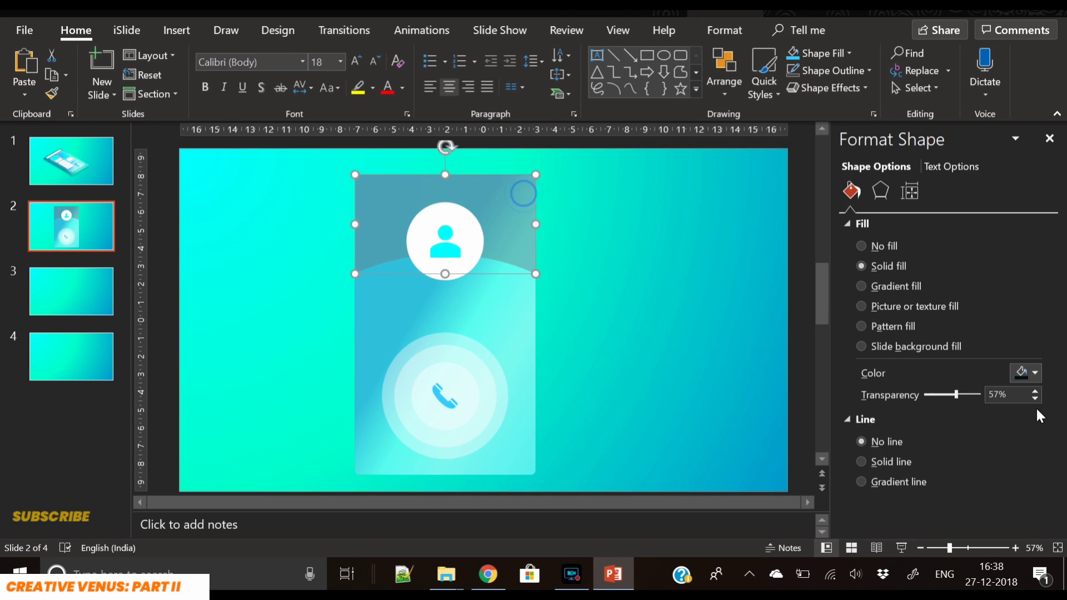
pyautogui.click(1031, 375)
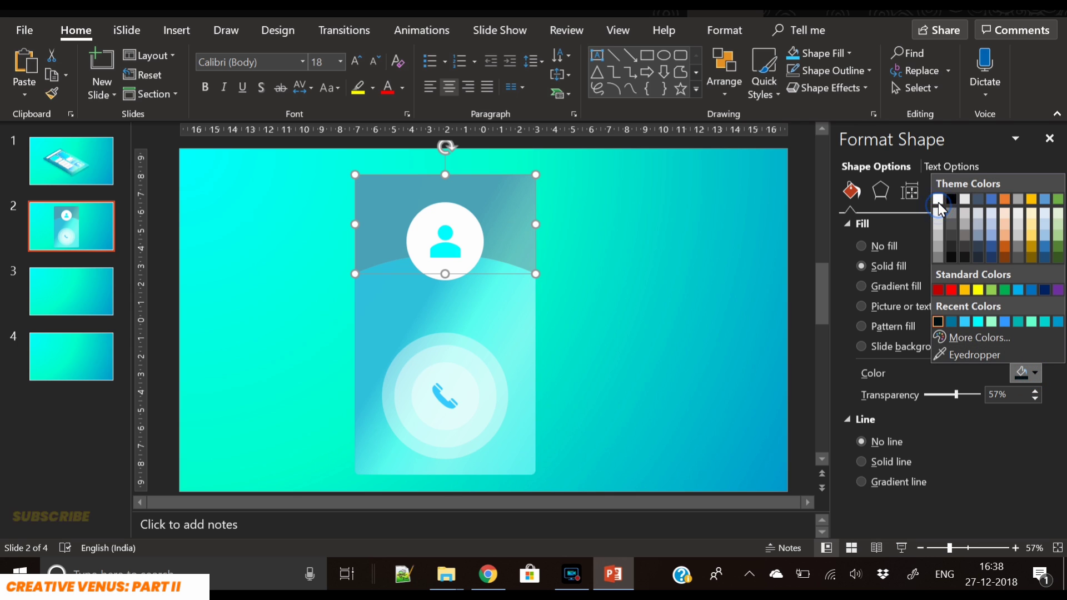
pyautogui.click(938, 201)
pyautogui.moveTo(955, 394); pyautogui.dragTo(969, 394)
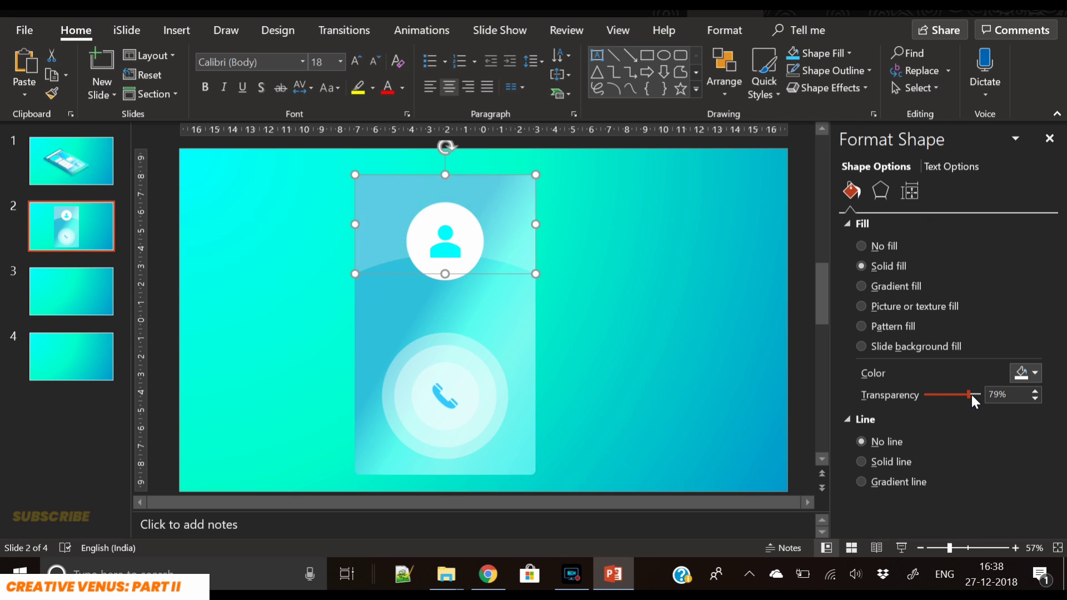
pyautogui.click(636, 376)
# Step: Recolour the phone icon black, then dark blue, and select all the card elements
pyautogui.click(467, 406)
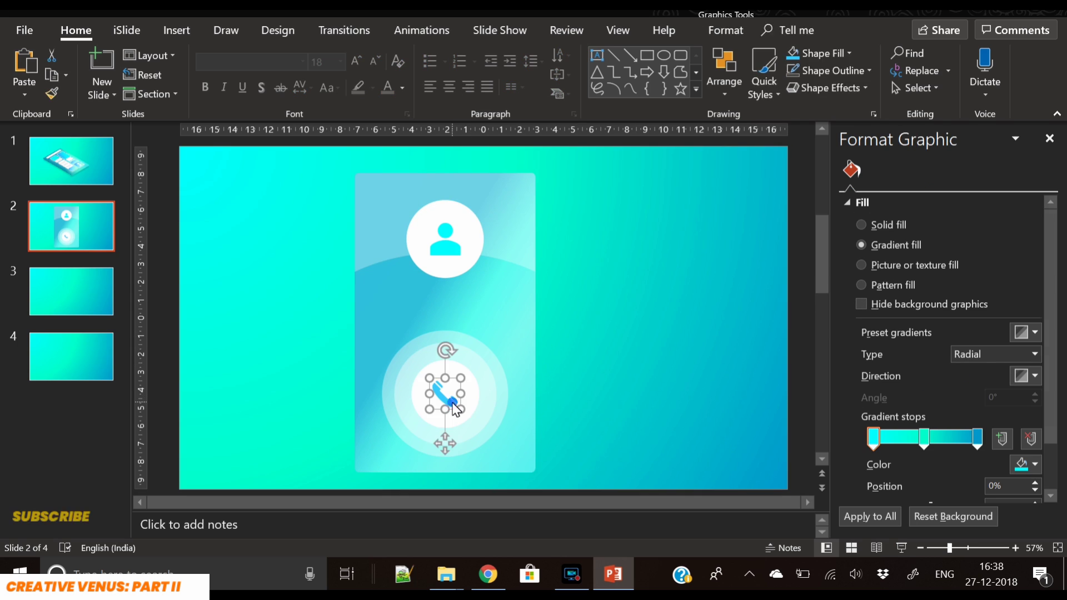
pyautogui.click(1029, 372)
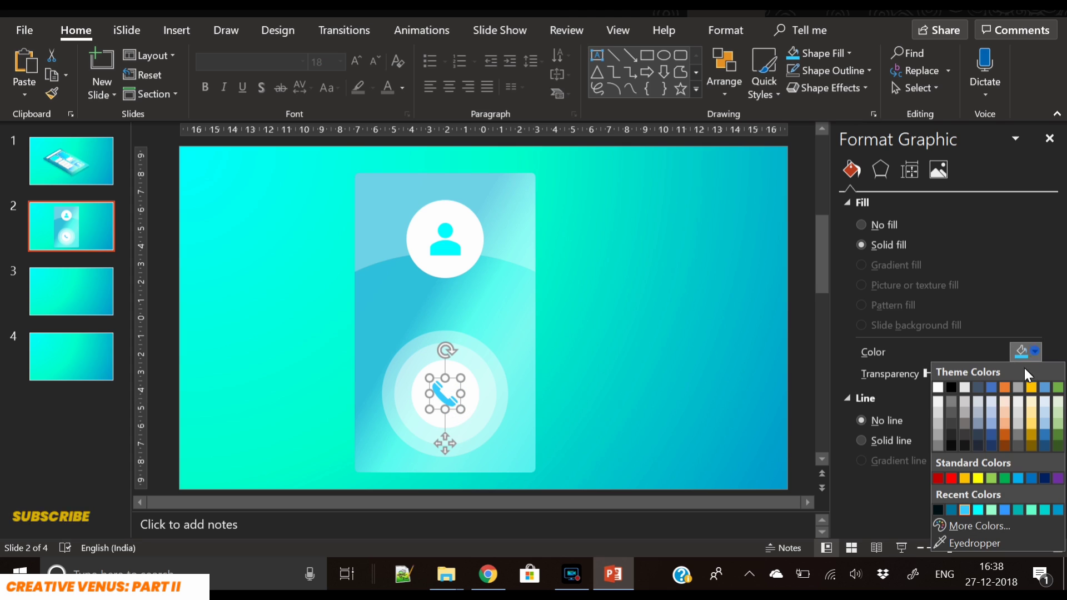
pyautogui.click(938, 512)
pyautogui.click(689, 345)
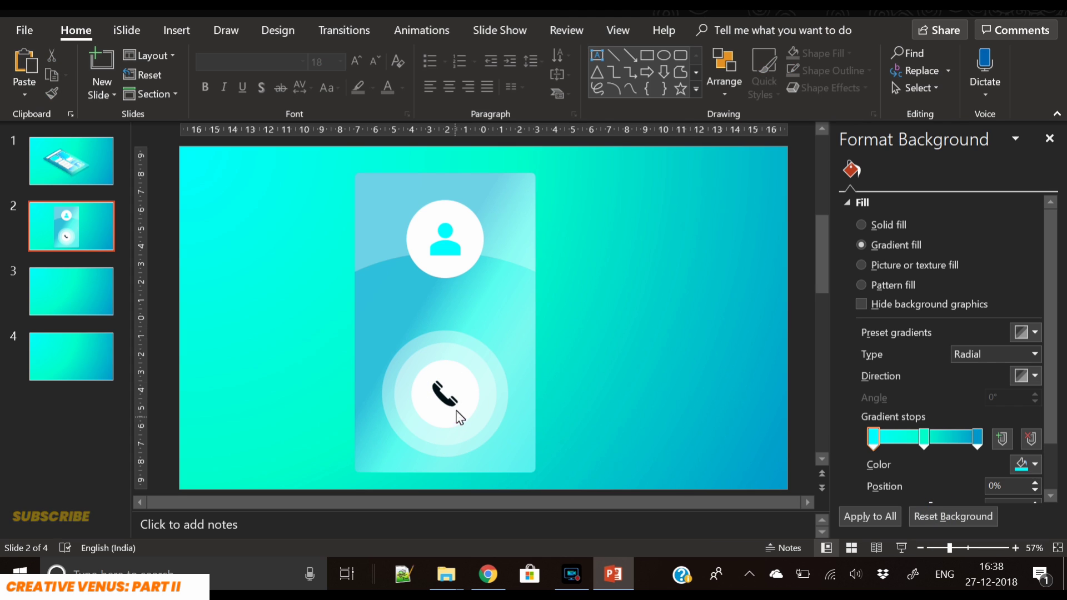
pyautogui.click(444, 396)
pyautogui.click(1032, 354)
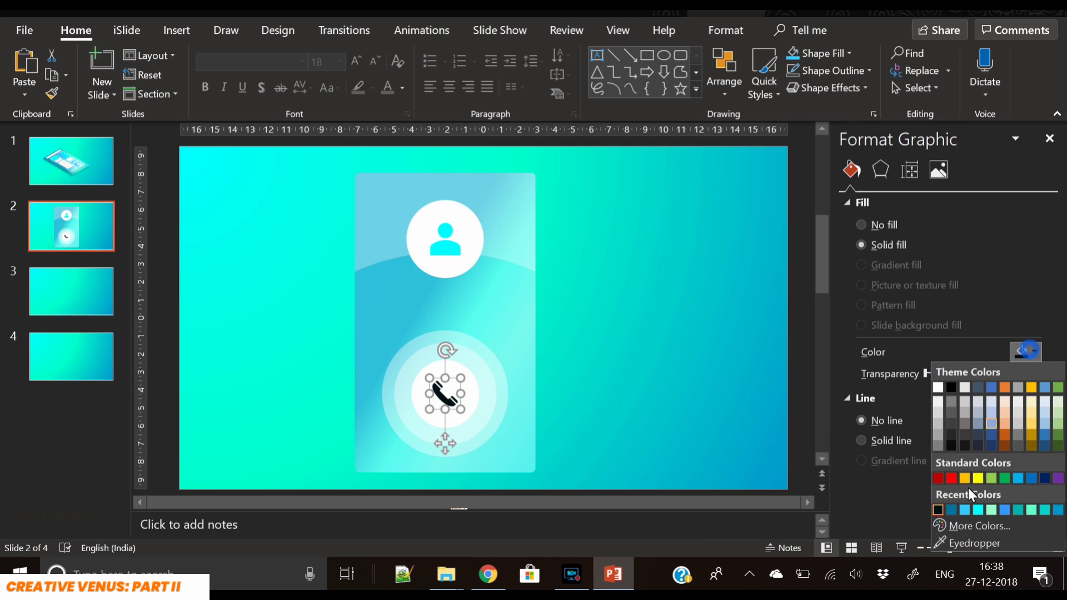
pyautogui.click(949, 515)
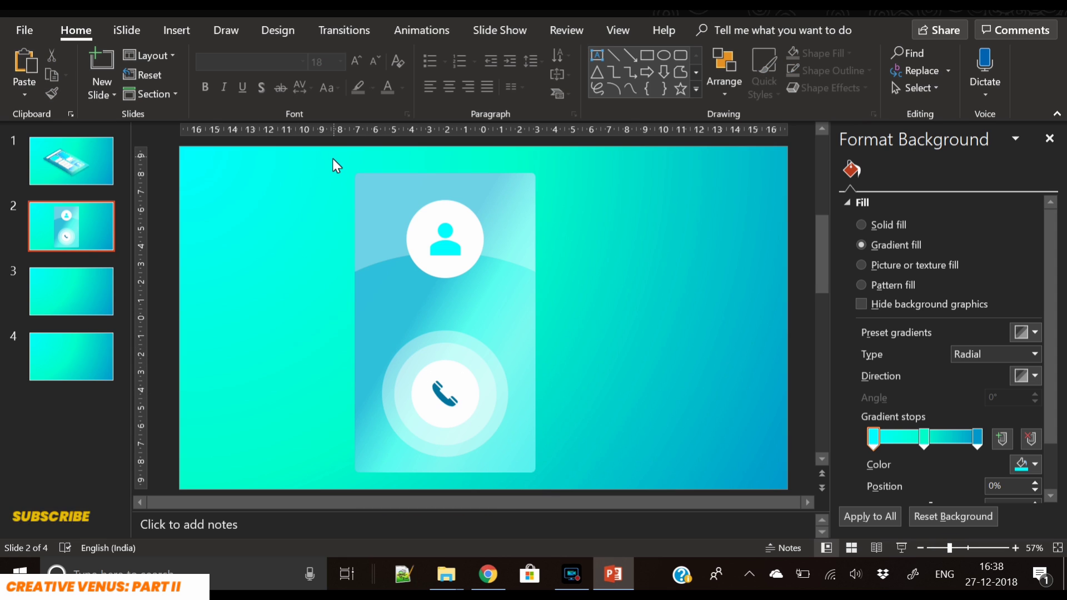
pyautogui.moveTo(300, 487); pyautogui.dragTo(679, 152)
# Step: Apply the Isometric: Top Up 3-D rotation preset to all the selected phone screen elements
pyautogui.click(882, 192)
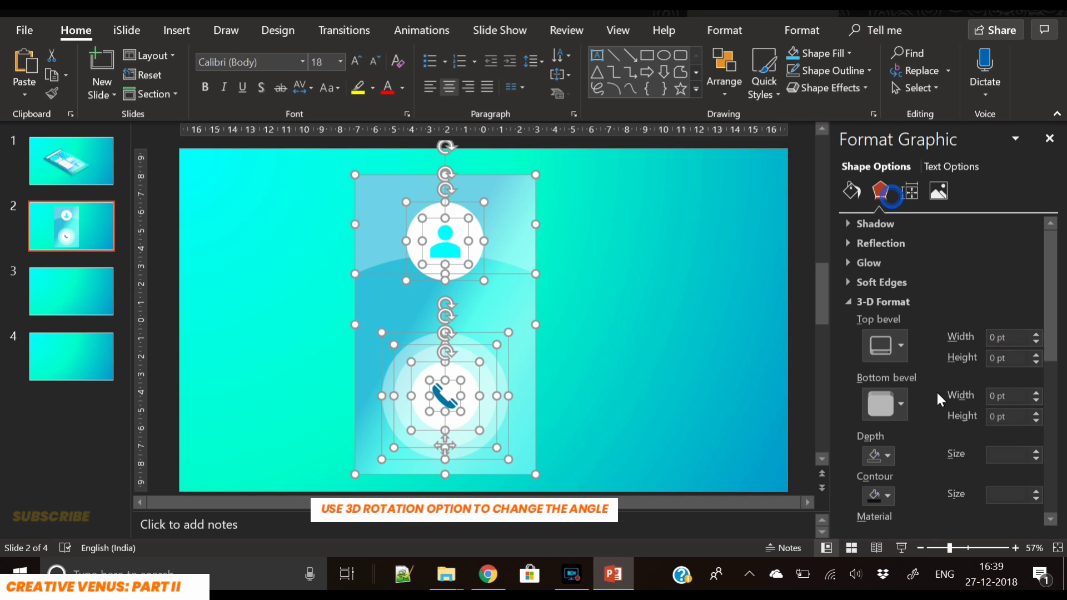
pyautogui.scroll(-4, 1008, 434)
pyautogui.scroll(-2, 972, 455)
pyautogui.click(1029, 359)
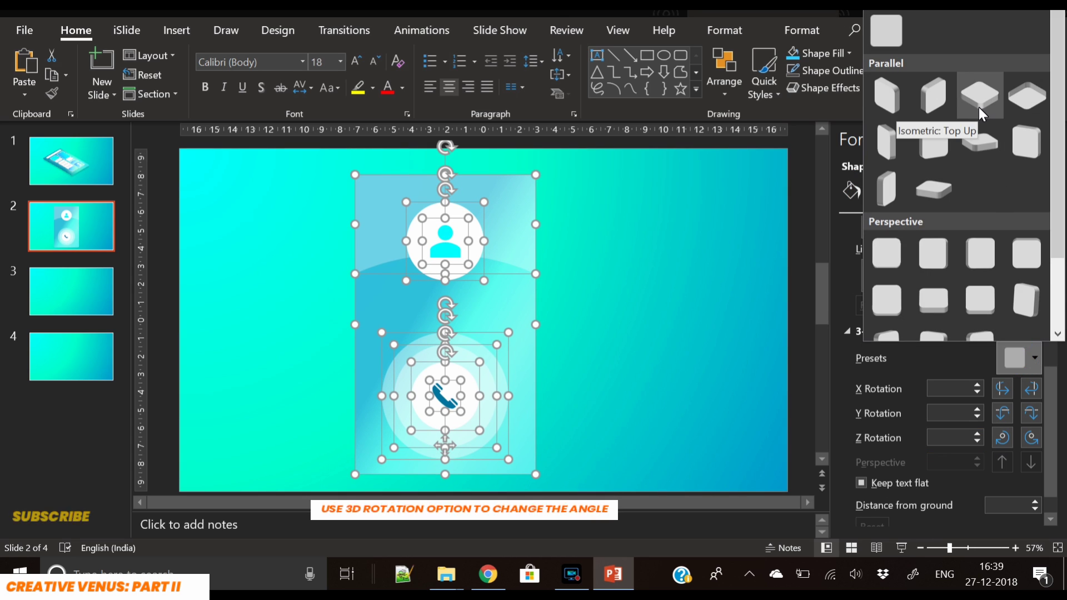
pyautogui.click(978, 107)
# Step: Move the translucent banner and the white person circle down-left onto the tilted card
pyautogui.click(672, 273)
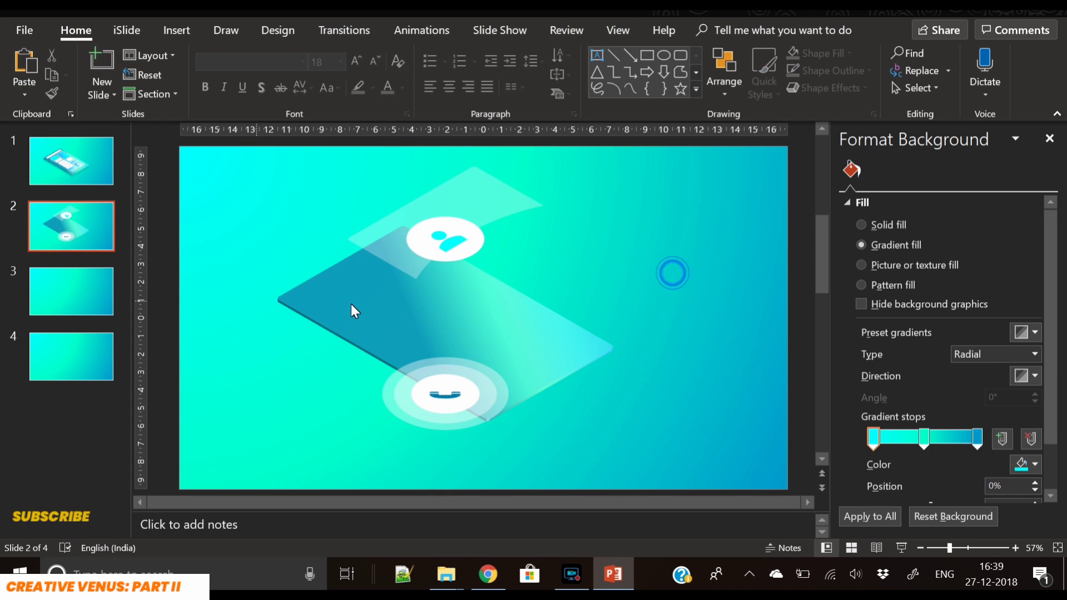
pyautogui.click(365, 233)
pyautogui.moveTo(382, 238); pyautogui.dragTo(306, 294)
pyautogui.click(597, 319)
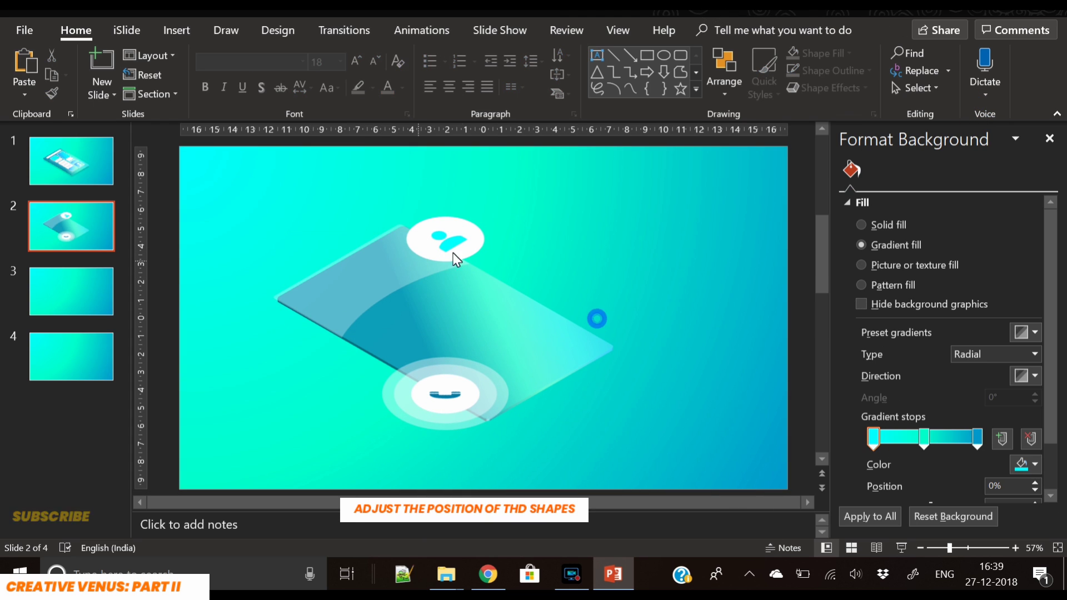
pyautogui.moveTo(555, 200); pyautogui.dragTo(351, 288)
pyautogui.moveTo(441, 256); pyautogui.dragTo(388, 304)
pyautogui.click(712, 275)
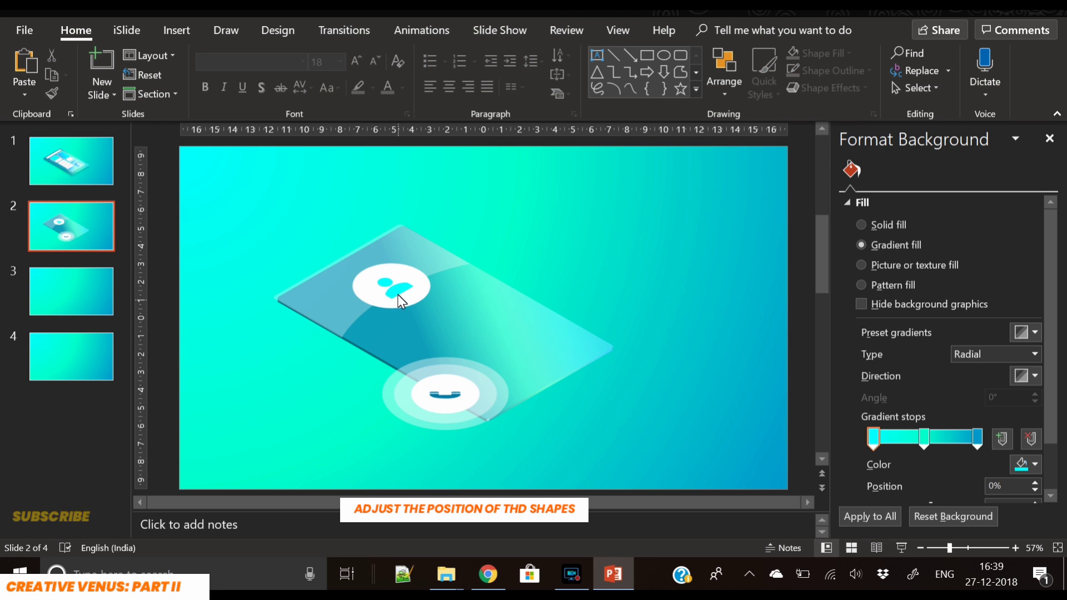
pyautogui.click(398, 299)
# Step: Paste a copy of the person icon and make it black at 88% transparency
pyautogui.hotkey('ctrl', 'v')
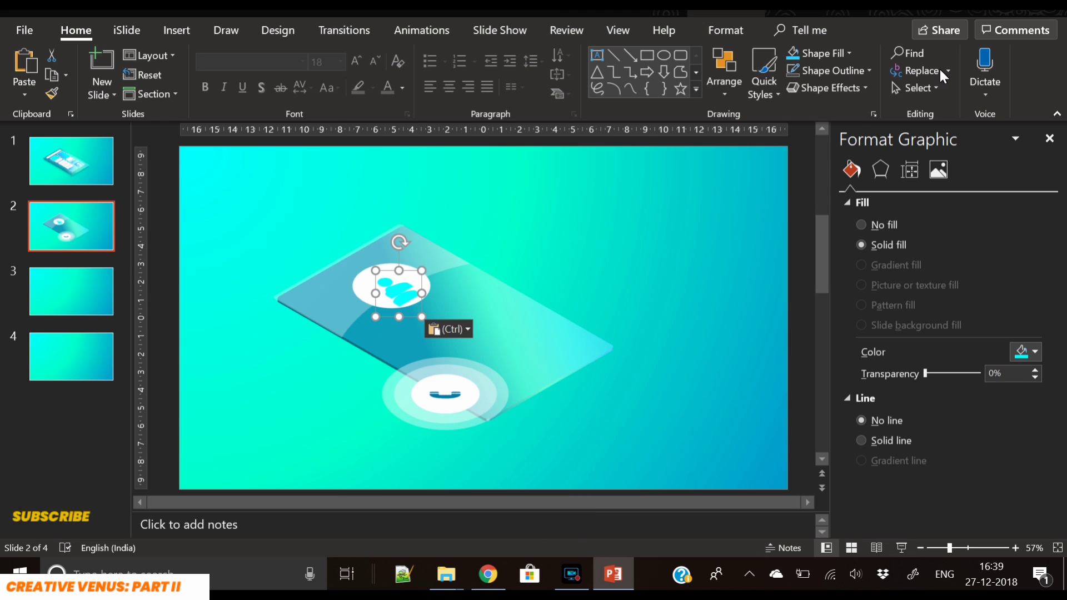
pyautogui.click(726, 30)
pyautogui.click(503, 55)
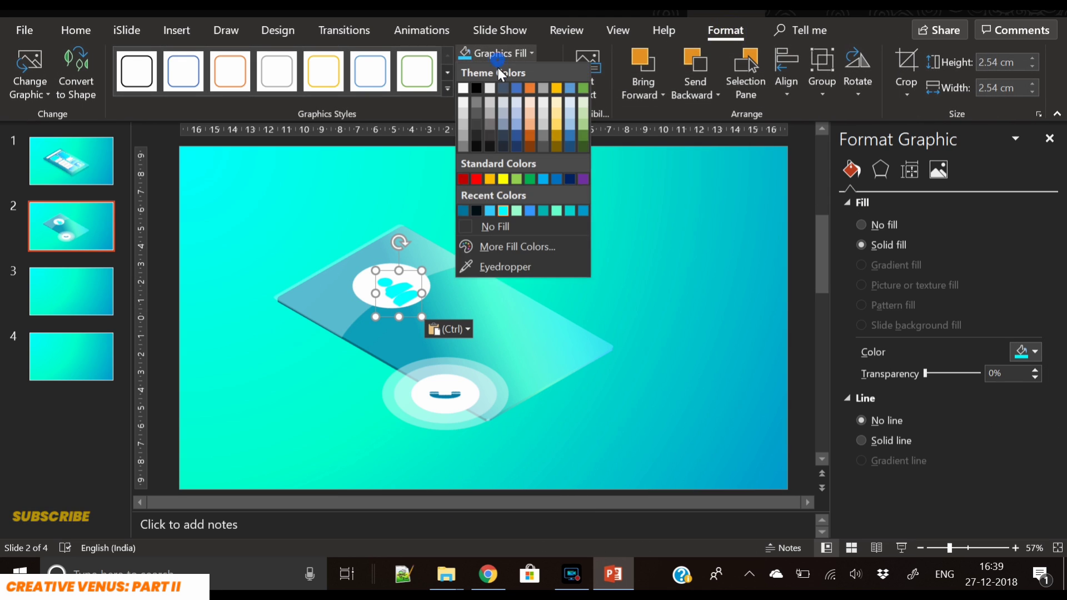
pyautogui.click(473, 87)
pyautogui.moveTo(926, 374); pyautogui.dragTo(969, 373)
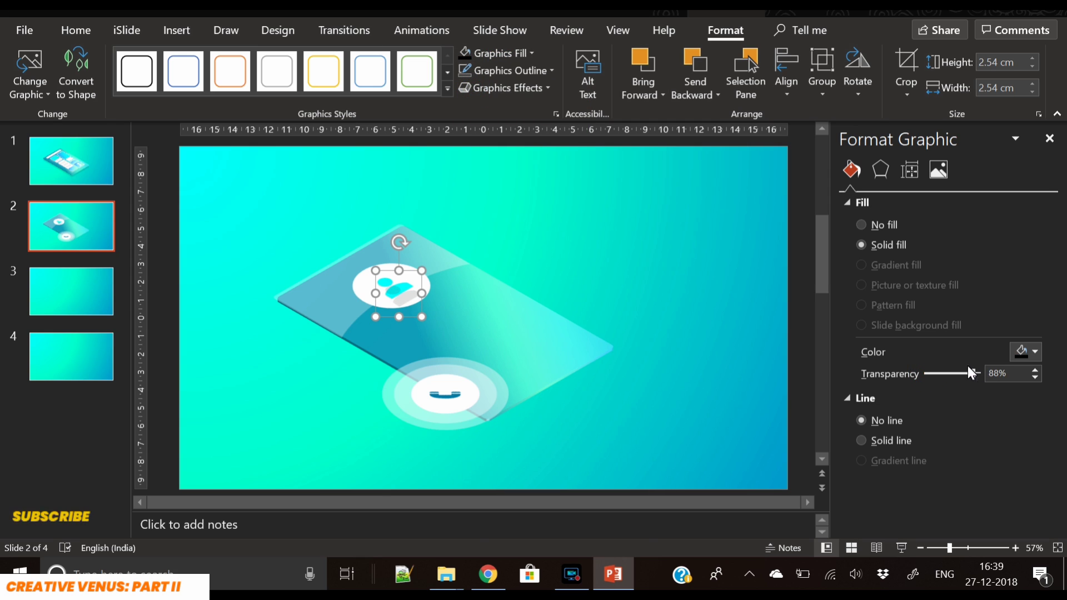
# Step: Place the grey shadow icon inside the circle with the cyan person icon back on top
pyautogui.click(408, 315)
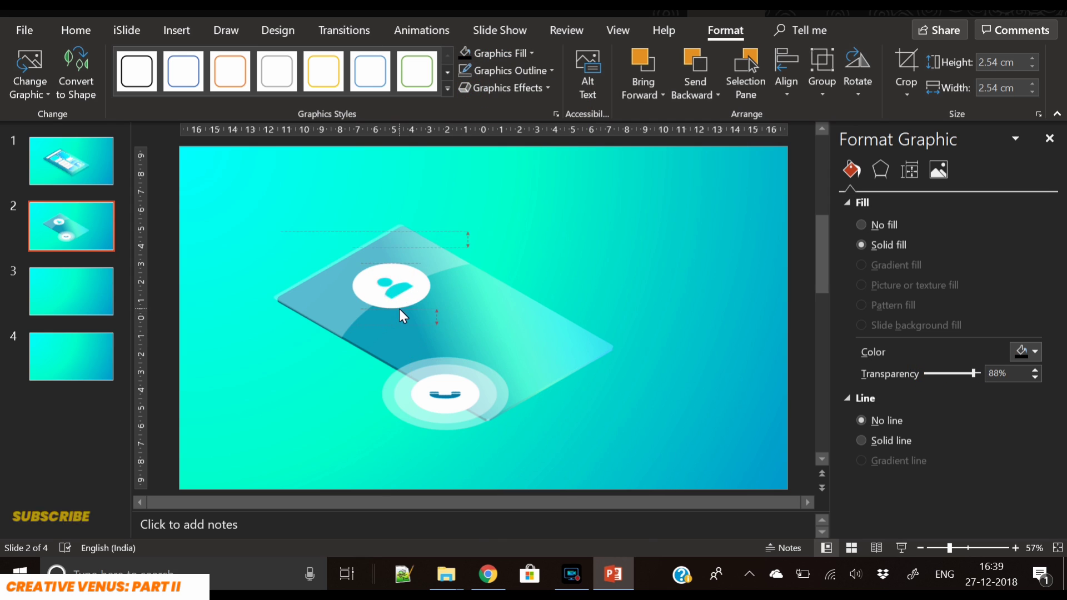
pyautogui.click(399, 308)
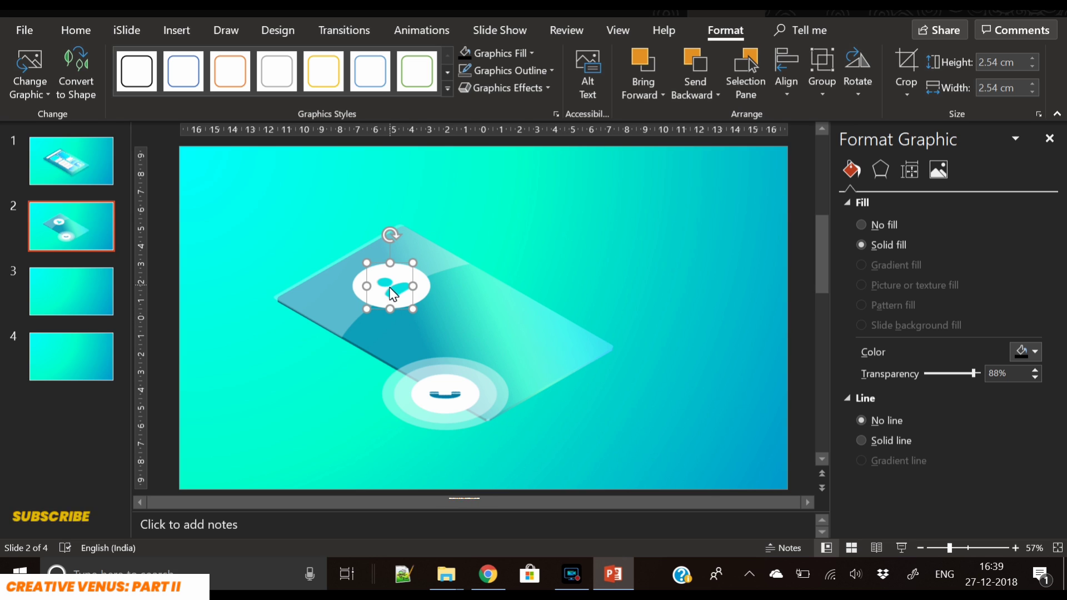
pyautogui.moveTo(396, 288); pyautogui.dragTo(555, 279)
pyautogui.click(417, 287)
pyautogui.moveTo(416, 287); pyautogui.dragTo(394, 290)
pyautogui.click(559, 272)
pyautogui.moveTo(561, 274); pyautogui.dragTo(620, 320)
# Step: Copy and paste the upper white circle to make a duplicate beside the card
pyautogui.click(404, 306)
pyautogui.hotkey('ctrl', 'c')
pyautogui.hotkey('ctrl', 'v')
pyautogui.click(1035, 372)
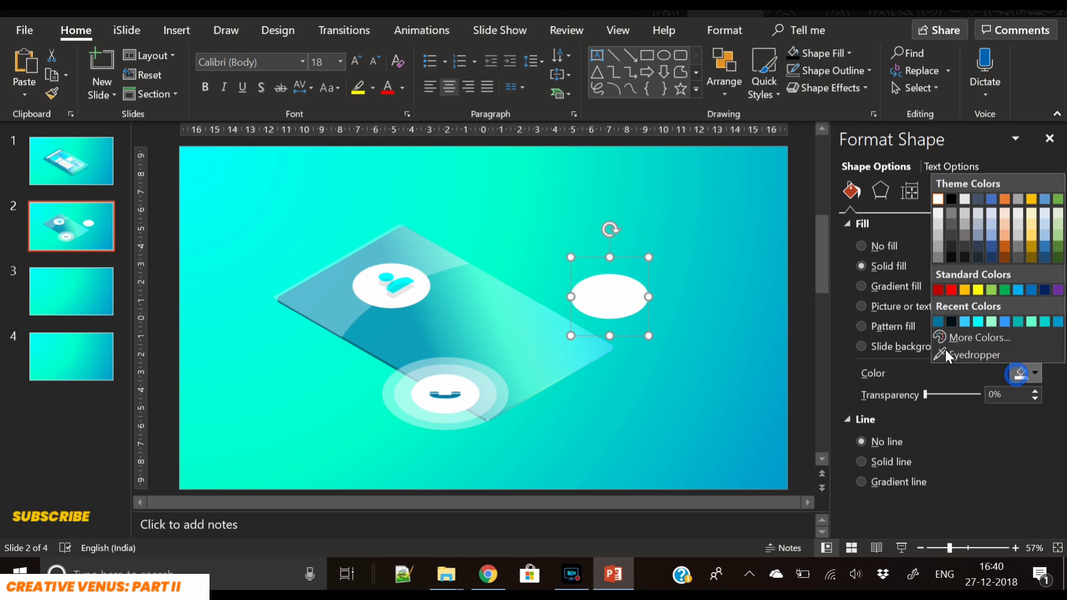
# Step: Fill the circle copy black at 89% transparency, bring the white disc forward, and tuck the copy behind it
pyautogui.click(953, 318)
pyautogui.moveTo(925, 394); pyautogui.dragTo(976, 396)
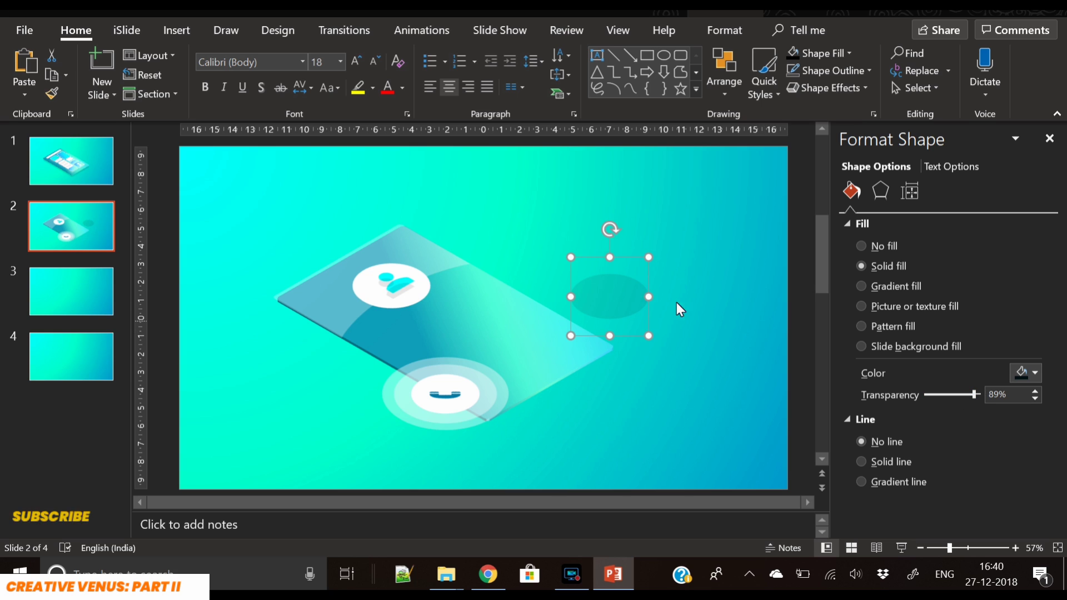
pyautogui.moveTo(611, 304); pyautogui.dragTo(459, 301)
pyautogui.click(391, 304)
pyautogui.keyDown('shift'); pyautogui.click(392, 300); pyautogui.keyUp('shift')
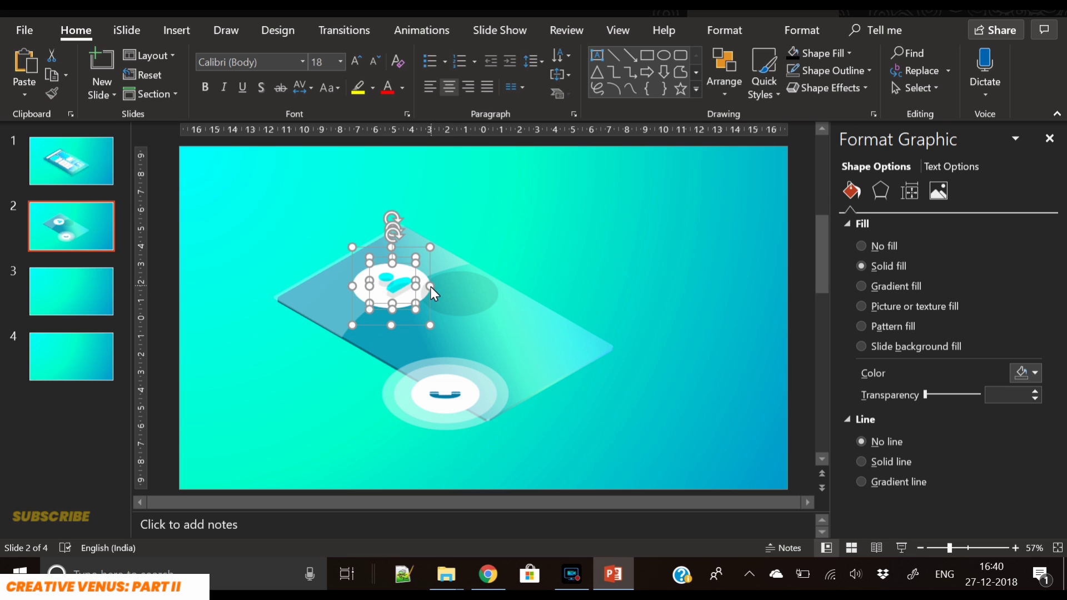
pyautogui.rightClick(429, 289)
pyautogui.click(497, 136)
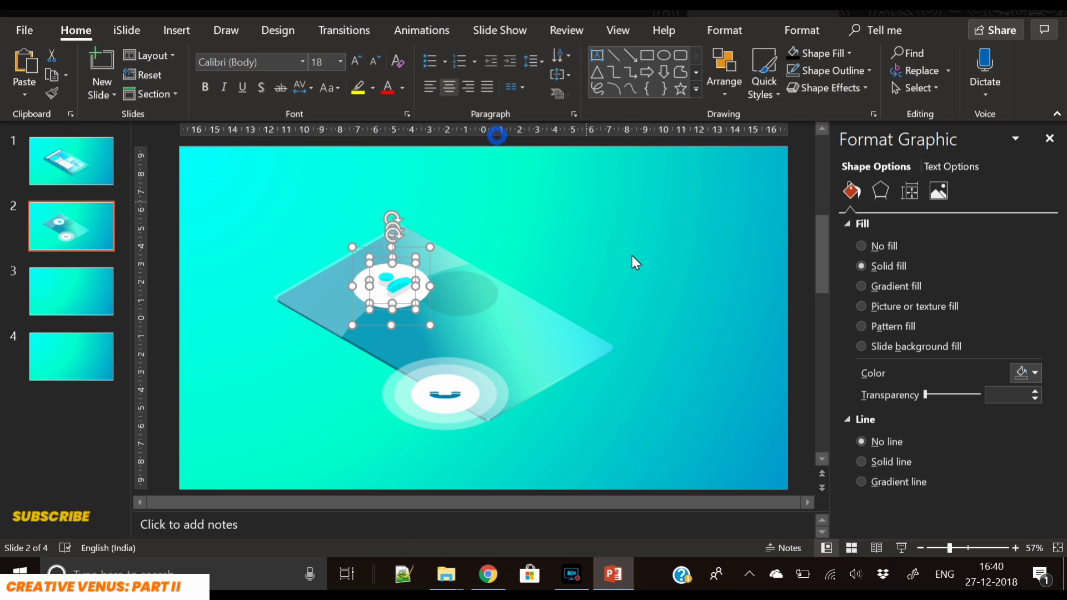
pyautogui.moveTo(477, 300); pyautogui.dragTo(407, 297)
# Step: Move the lower disc and phone icon group up-right onto the card
pyautogui.click(592, 305)
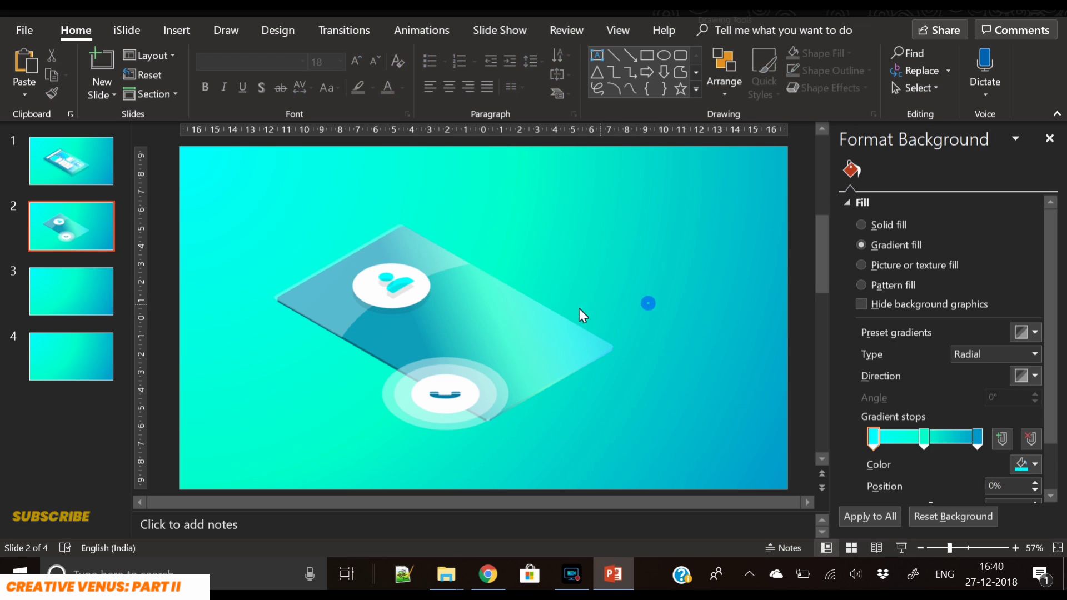
pyautogui.moveTo(328, 466); pyautogui.dragTo(615, 326)
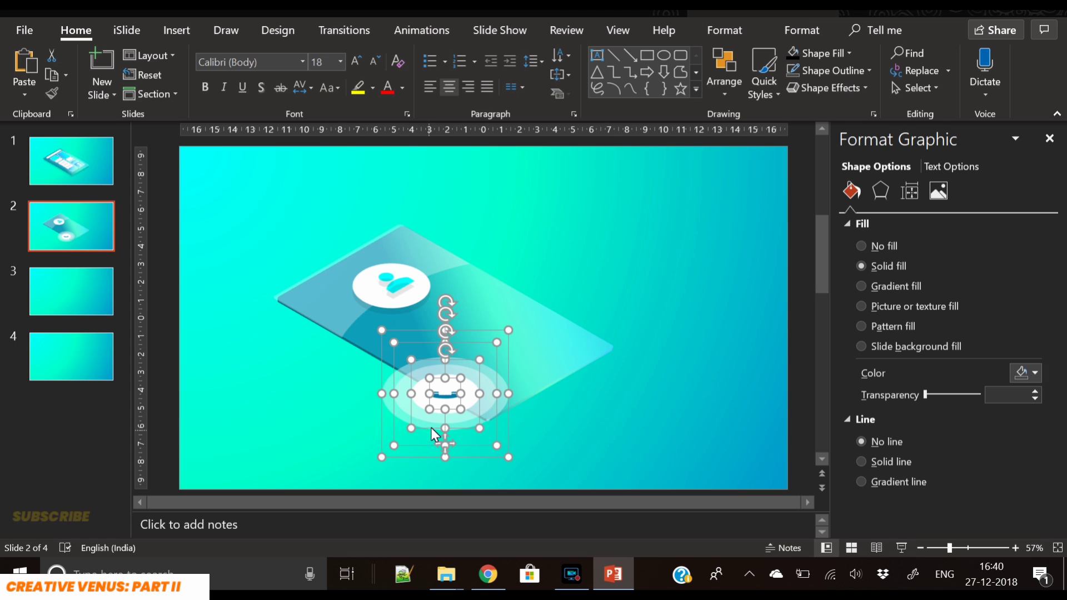
pyautogui.moveTo(436, 409); pyautogui.dragTo(492, 372)
pyautogui.click(664, 423)
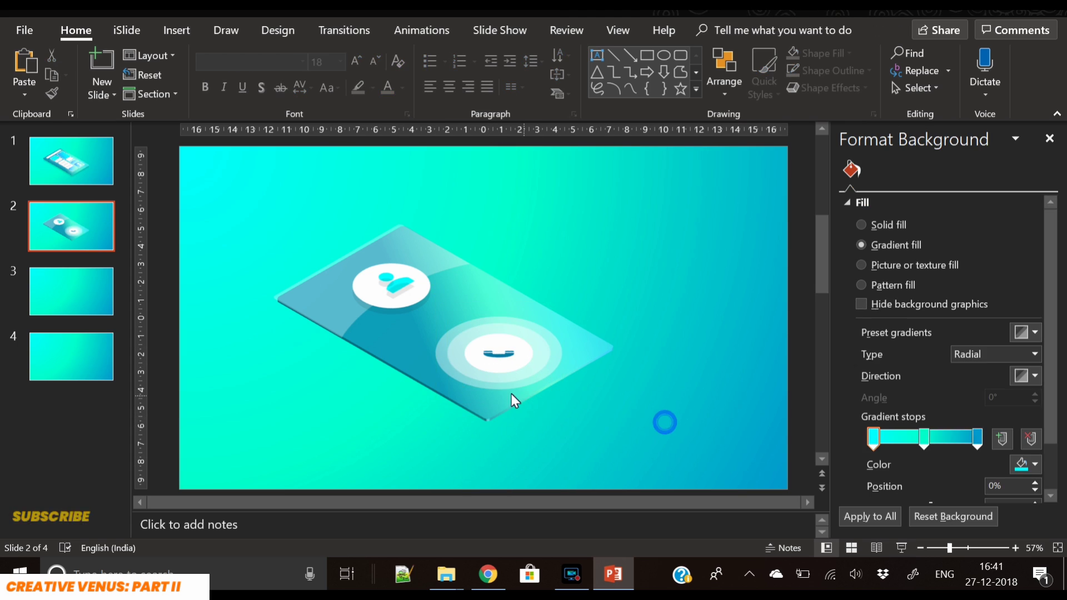
# Step: Nudge the phone icon upward within its disc
pyautogui.click(498, 381)
pyautogui.click(498, 365)
pyautogui.click(500, 363)
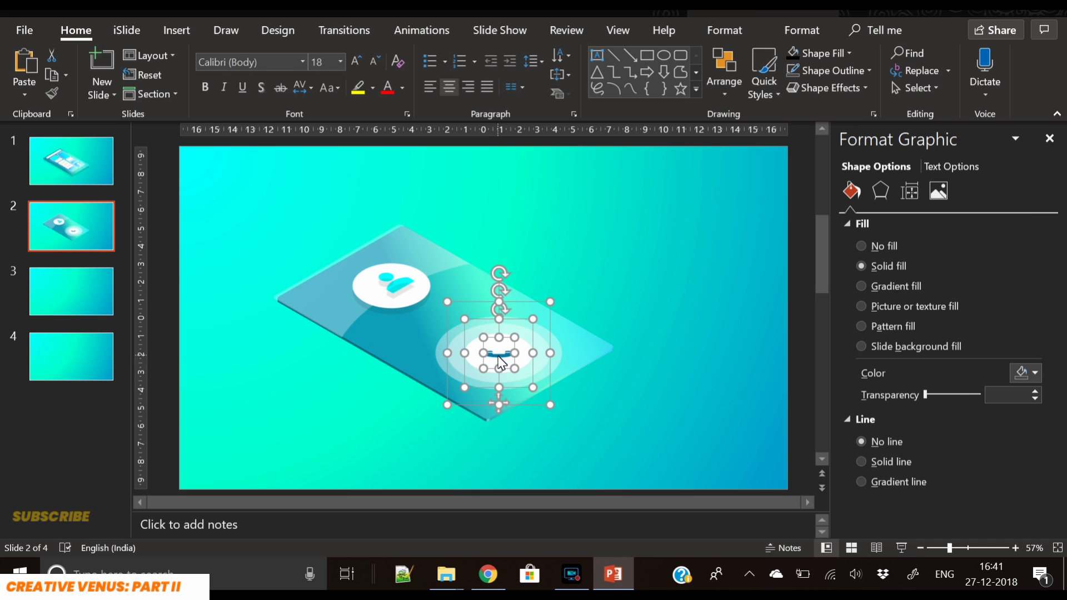
pyautogui.press('Up')
pyautogui.press('Up')
pyautogui.press('Up')
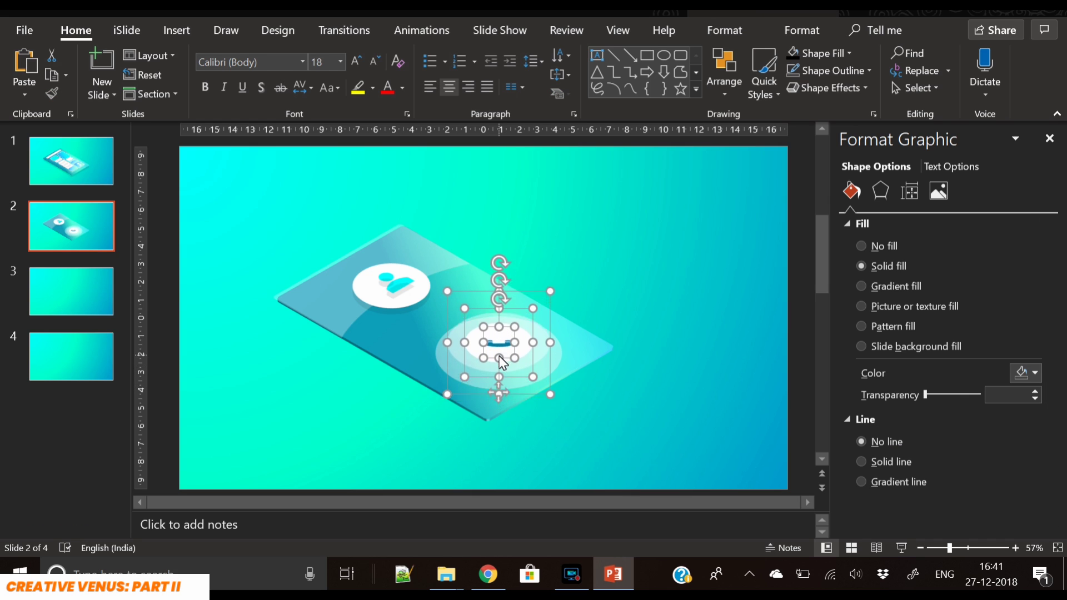
pyautogui.press('Down')
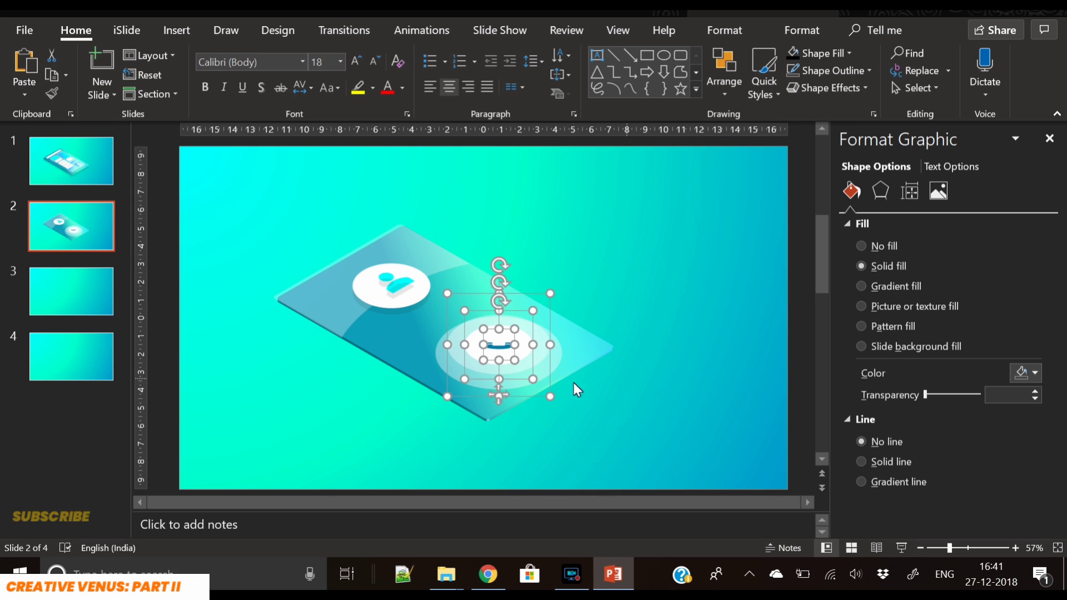
pyautogui.click(549, 398)
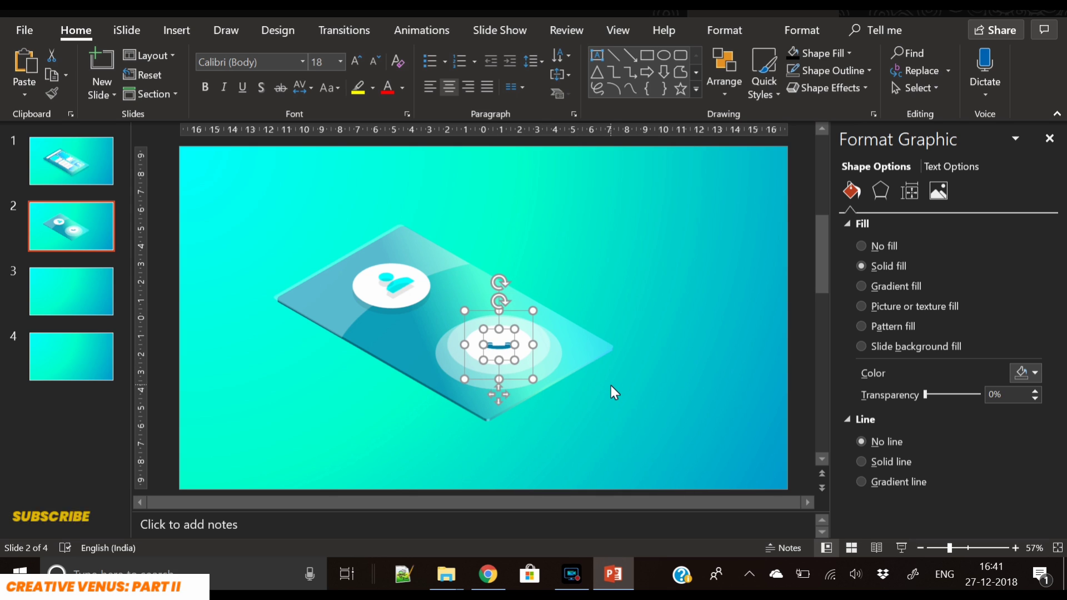
pyautogui.press('Up')
pyautogui.press('Up')
pyautogui.press('Up')
pyautogui.press('Up')
pyautogui.press('Up')
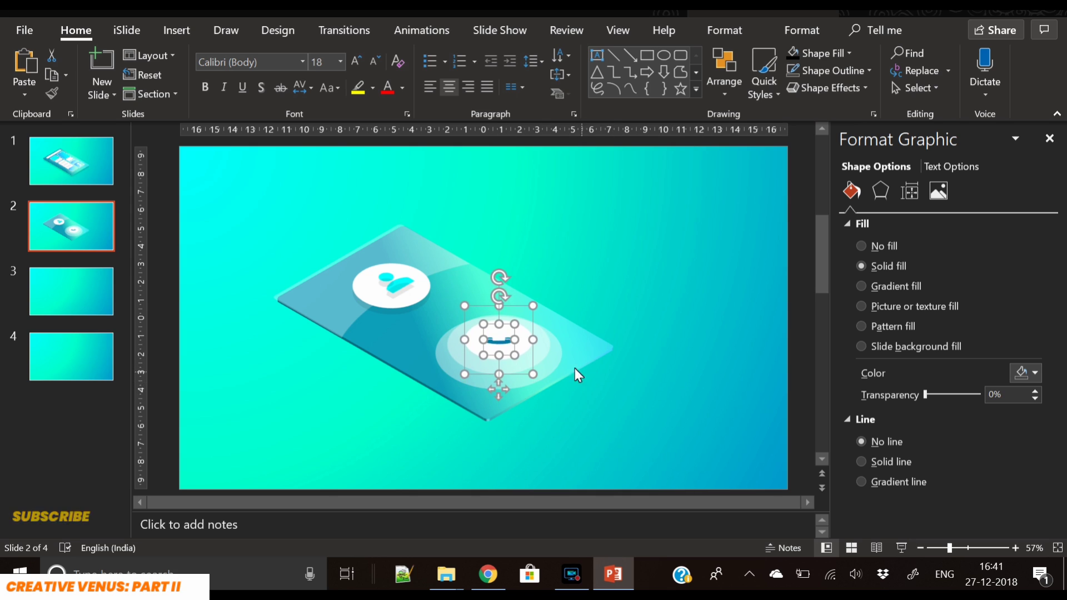
pyautogui.click(532, 371)
pyautogui.press('Up')
pyautogui.press('Up')
pyautogui.press('Up')
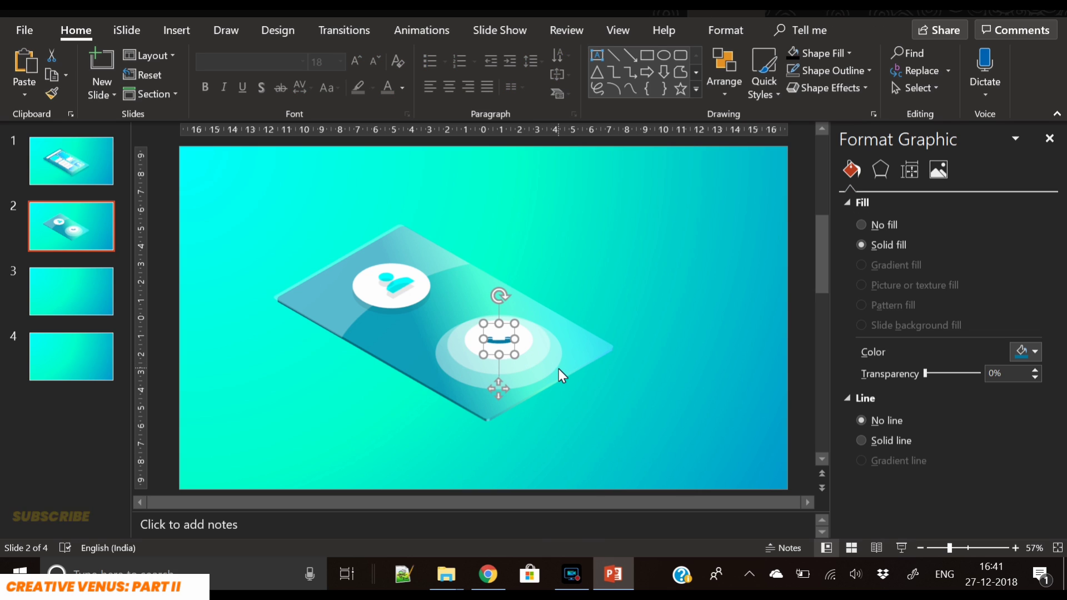
pyautogui.press('Up')
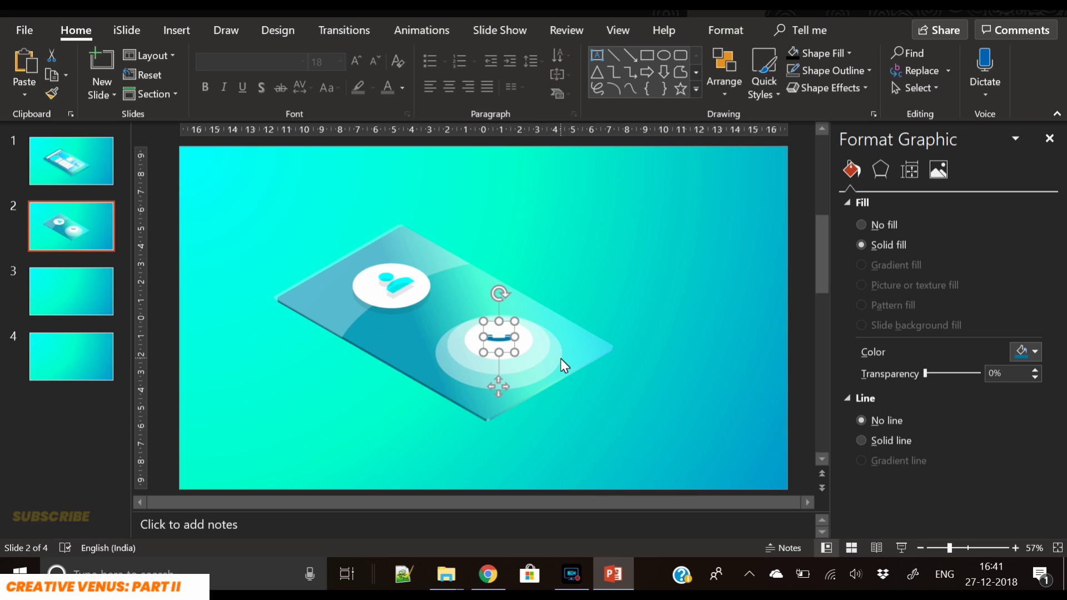
# Step: Paste a copy of the phone icon and make it black at roughly 87–89% transparency
pyautogui.hotkey('ctrl', 'v')
pyautogui.moveTo(507, 388); pyautogui.dragTo(499, 387)
pyautogui.click(697, 358)
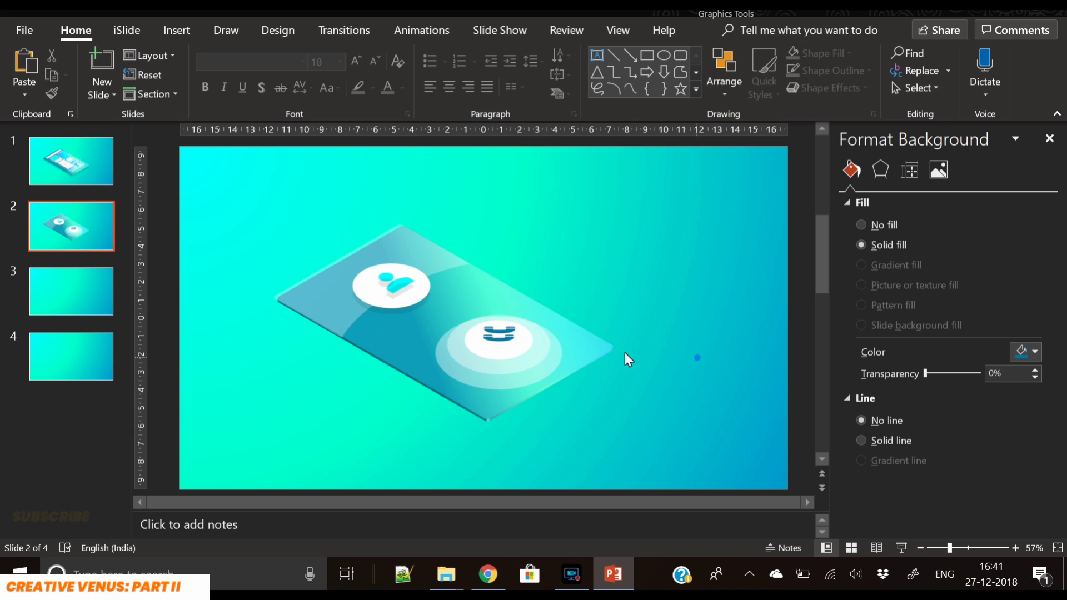
pyautogui.click(506, 346)
pyautogui.moveTo(923, 373); pyautogui.dragTo(973, 372)
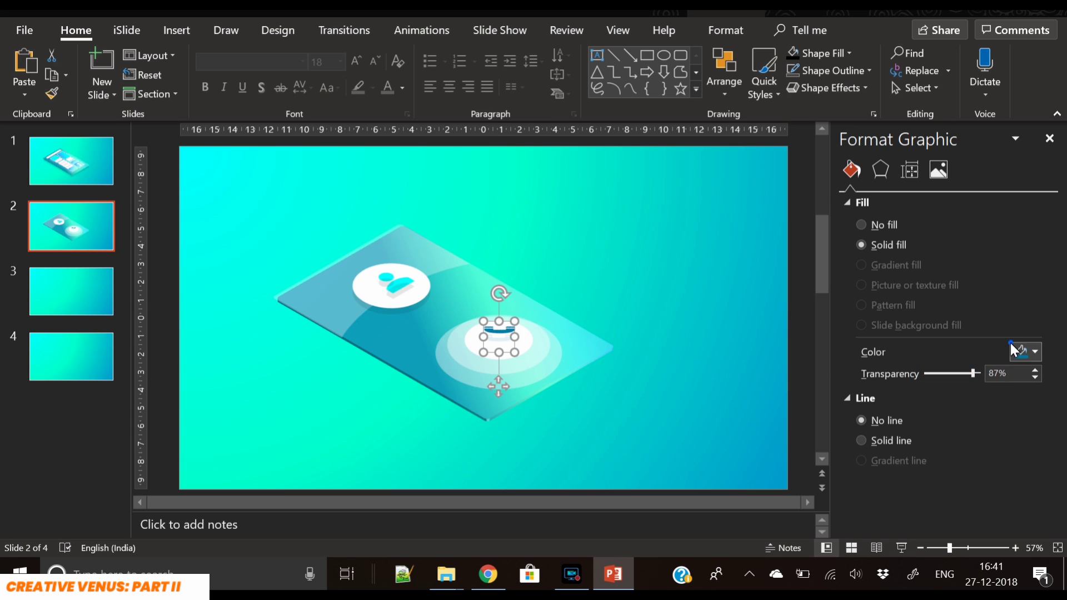
pyautogui.click(1014, 350)
pyautogui.click(937, 510)
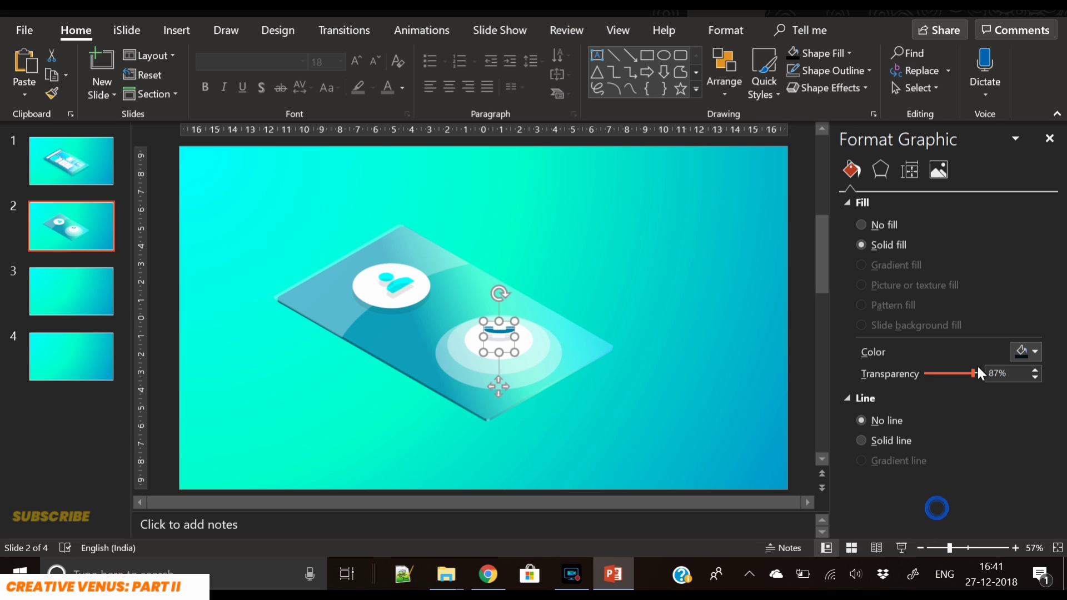
pyautogui.click(562, 405)
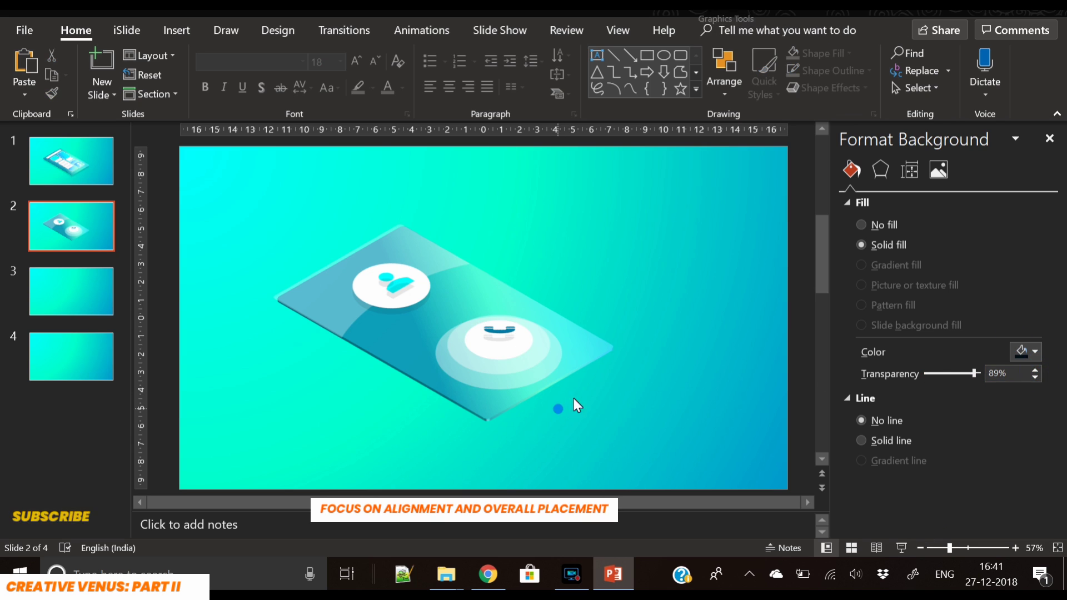
pyautogui.click(623, 400)
pyautogui.click(502, 335)
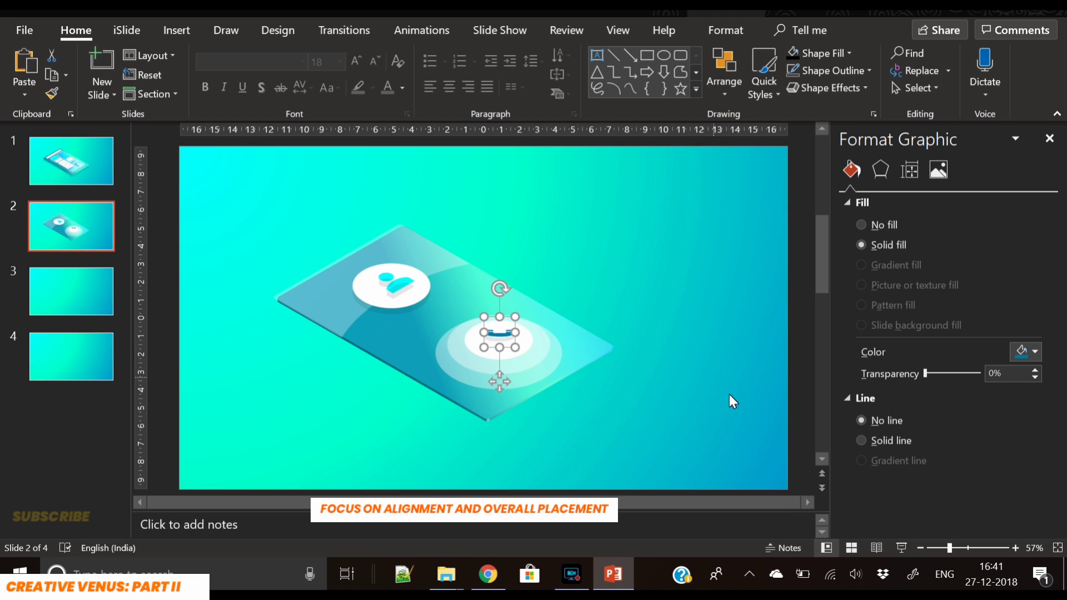
pyautogui.click(710, 429)
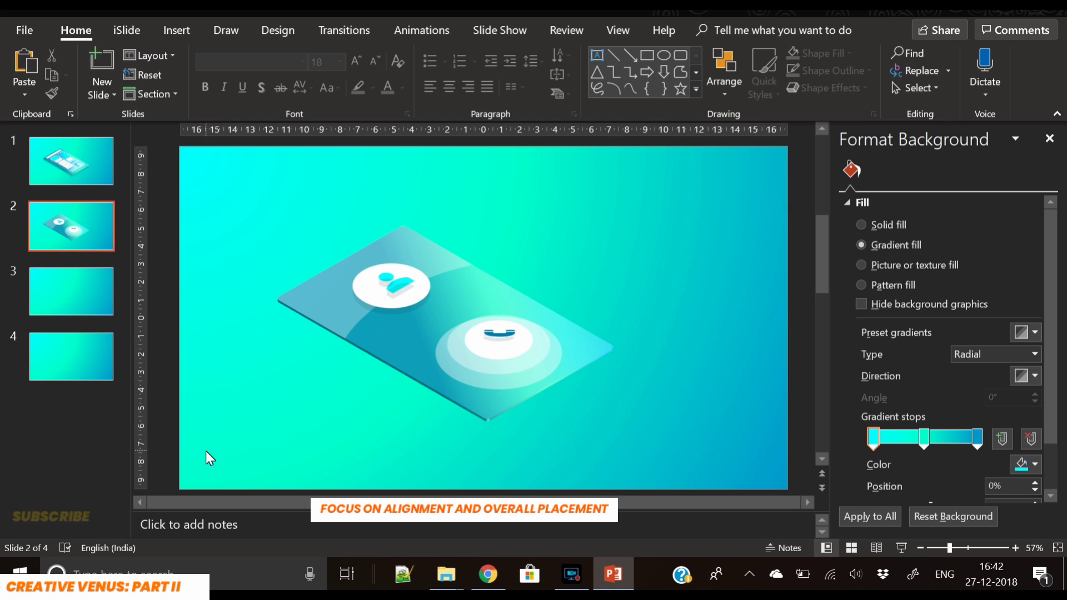
pyautogui.click(66, 176)
# Step: Paste slide 1's tablet shadow onto slide 2, send it to back, and start the slideshow
pyautogui.click(484, 434)
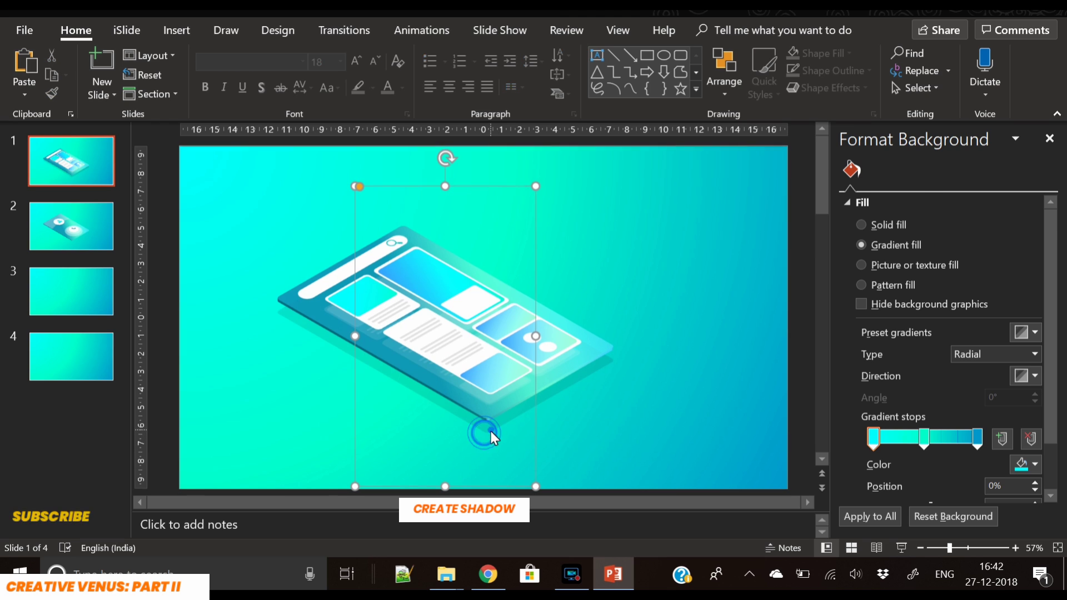
pyautogui.hotkey('ctrl', 'v')
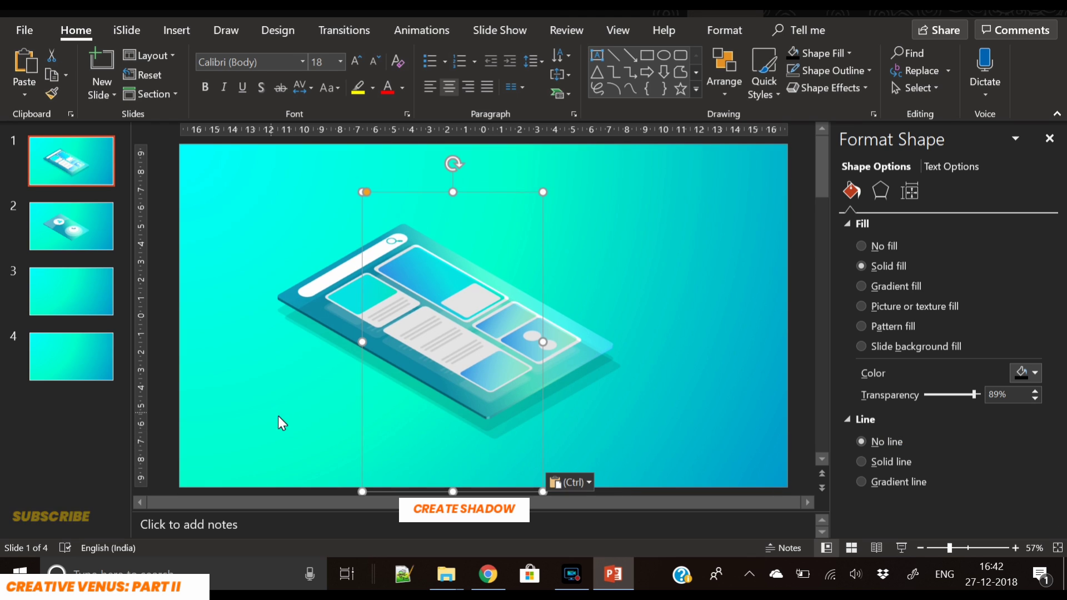
pyautogui.click(72, 238)
pyautogui.hotkey('ctrl', 'v')
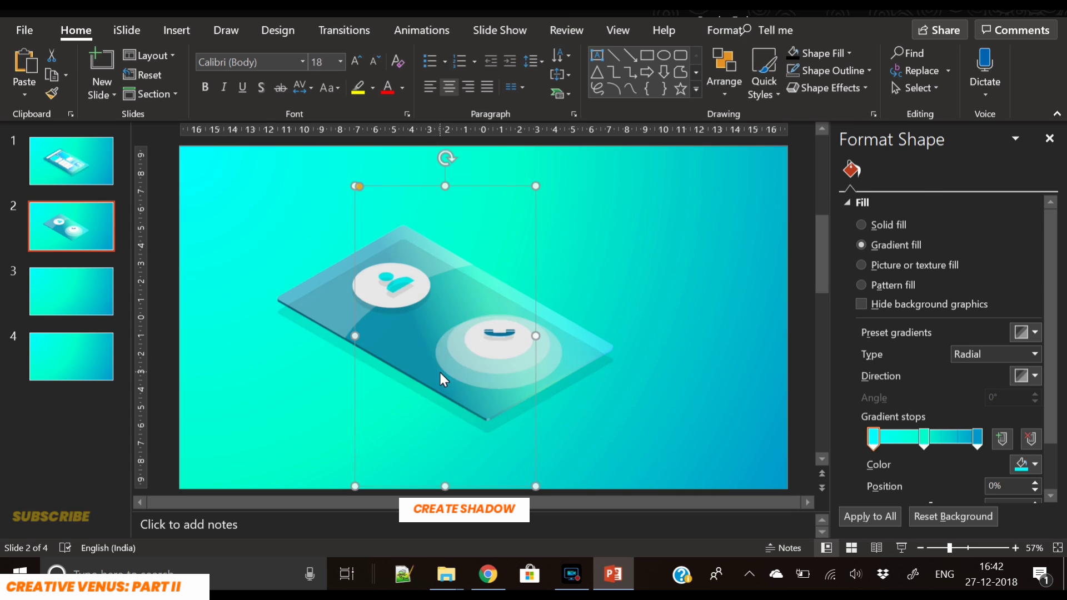
pyautogui.rightClick(535, 442)
pyautogui.click(622, 240)
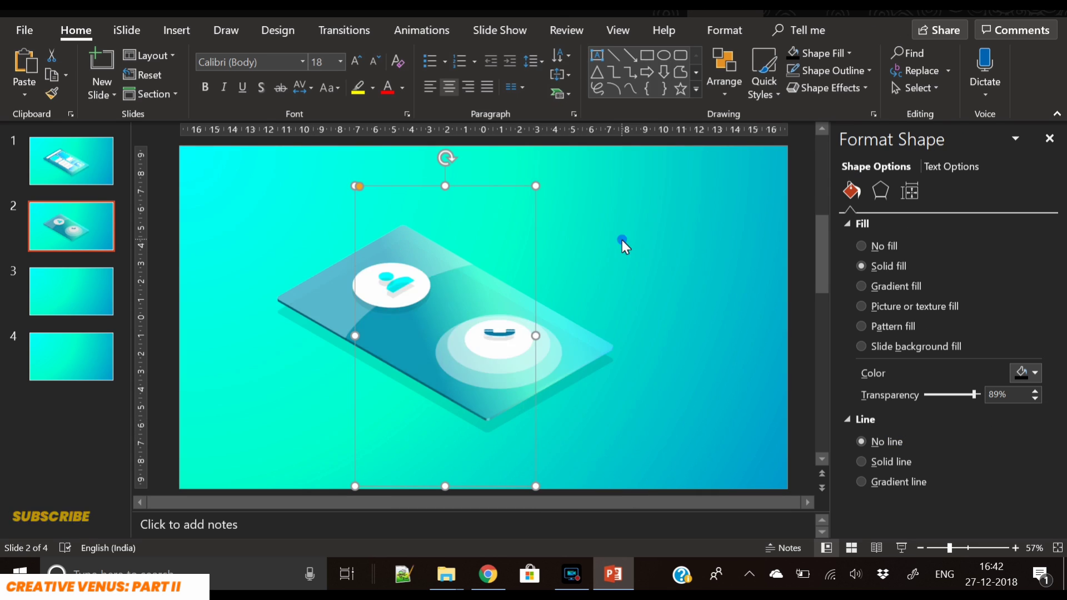
pyautogui.hotkey('shift', 'F5')
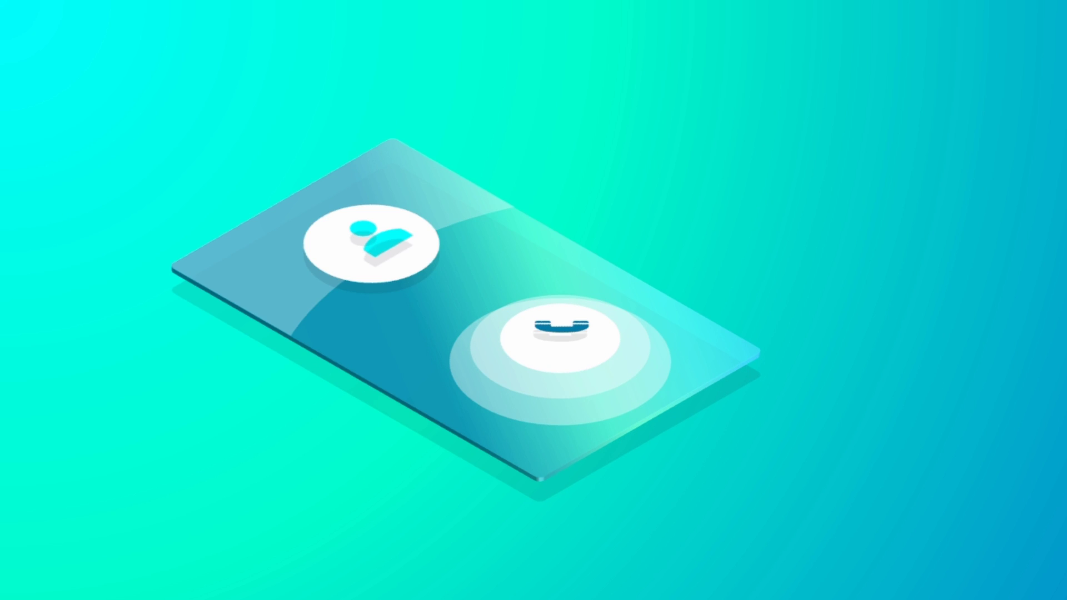
# Step: Advance the slideshow to the next slide
pyautogui.press('Right')
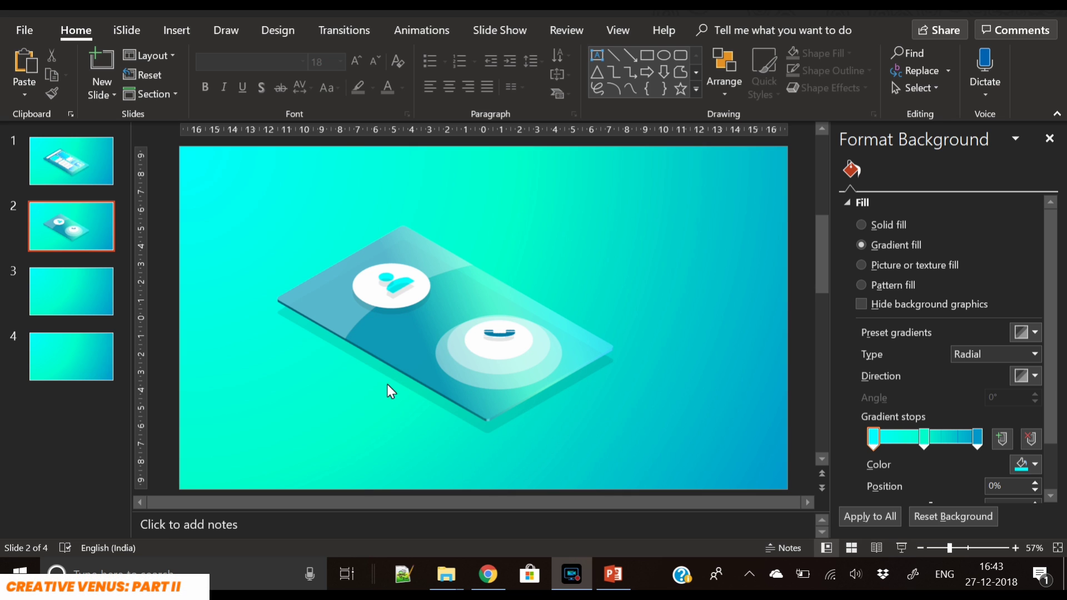
# Step: Copy the tablet platform and its shadow from slide 2 onto slide 3
pyautogui.click(380, 364)
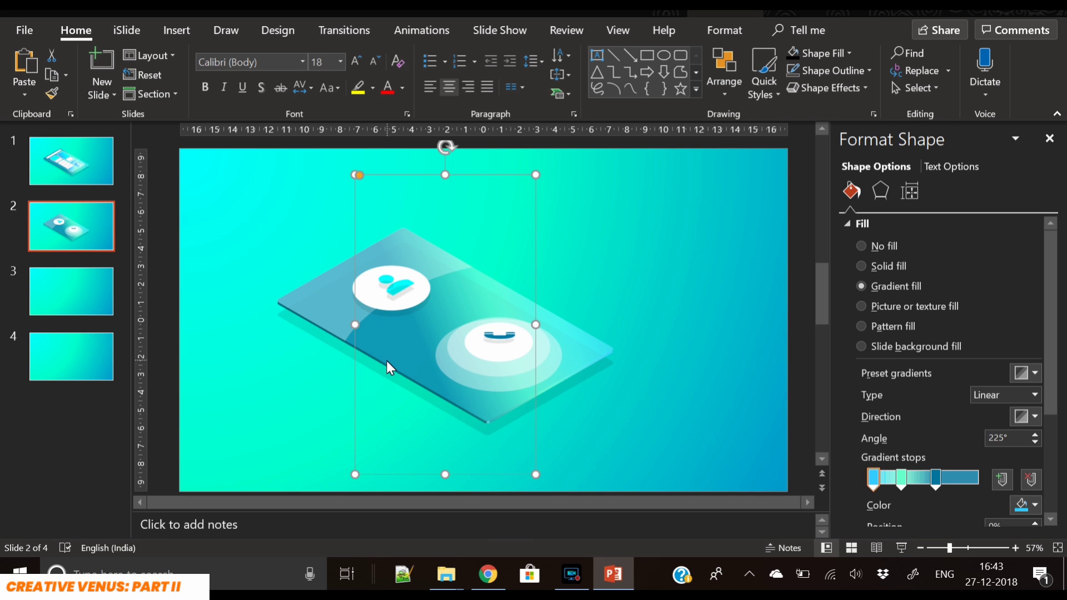
pyautogui.hotkey('ctrl', 'v')
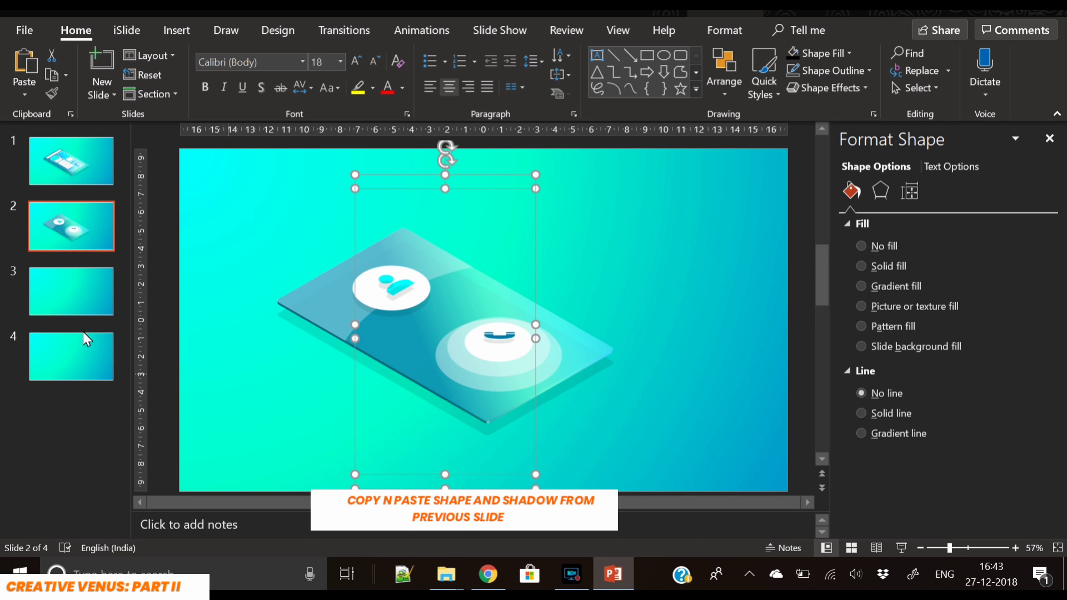
pyautogui.click(49, 307)
pyautogui.click(218, 304)
pyautogui.hotkey('ctrl', 'v')
pyautogui.click(682, 428)
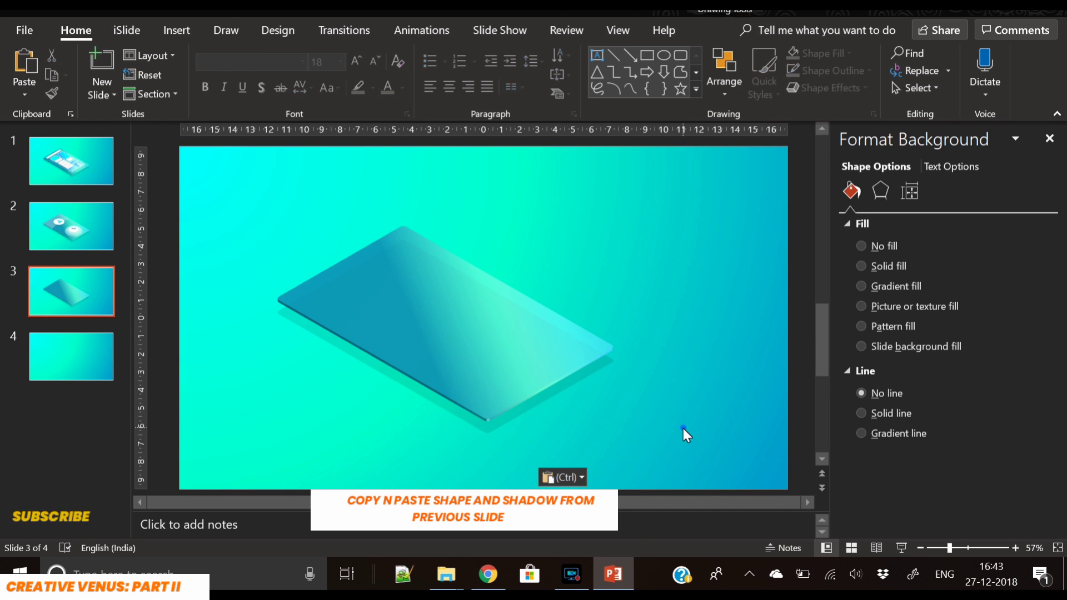
# Step: Draw a speech-bubble callout above the platform and fill it white
pyautogui.click(176, 30)
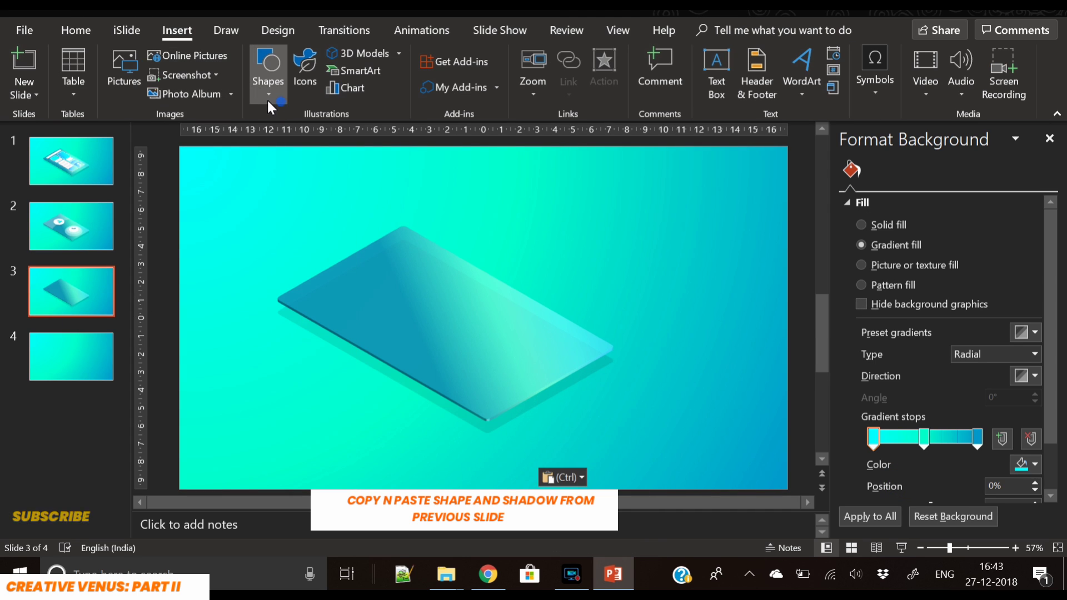
pyautogui.click(269, 89)
pyautogui.click(268, 488)
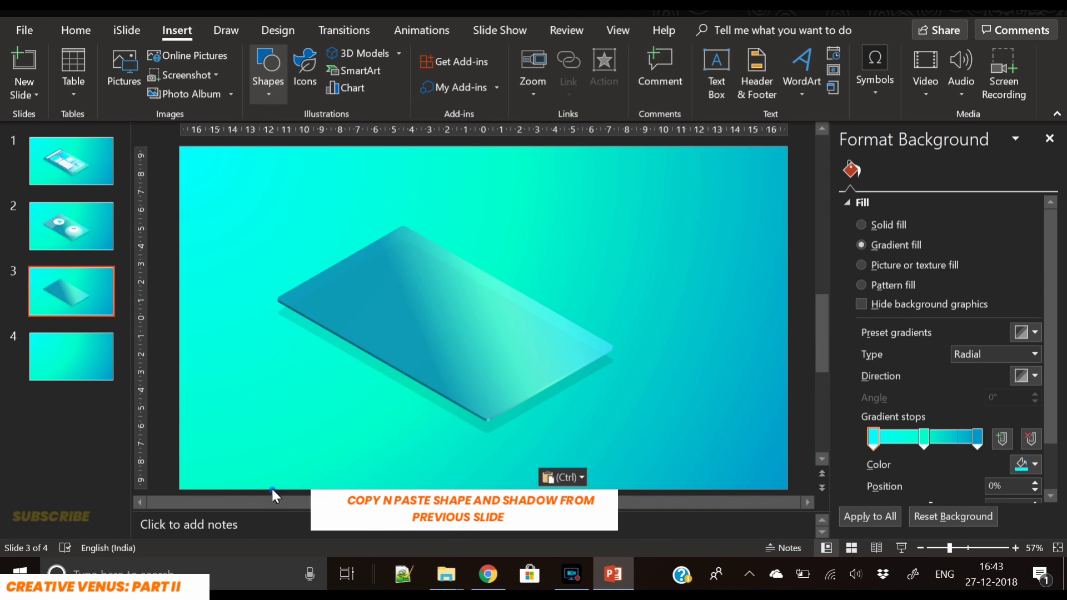
pyautogui.moveTo(486, 304)
pyautogui.mouseDown()
pyautogui.moveTo(563, 307)
pyautogui.moveTo(543, 305)
pyautogui.mouseUp()
pyautogui.moveTo(449, 312)
pyautogui.mouseDown()
pyautogui.moveTo(475, 312)
pyautogui.moveTo(437, 319)
pyautogui.moveTo(451, 320)
pyautogui.mouseUp()
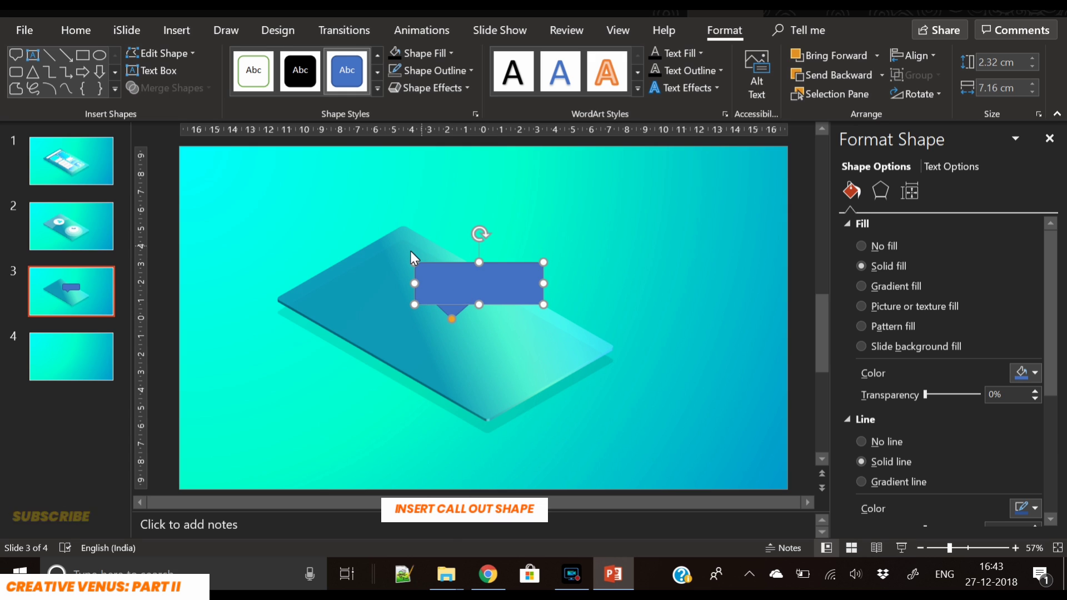
pyautogui.click(414, 54)
pyautogui.click(395, 95)
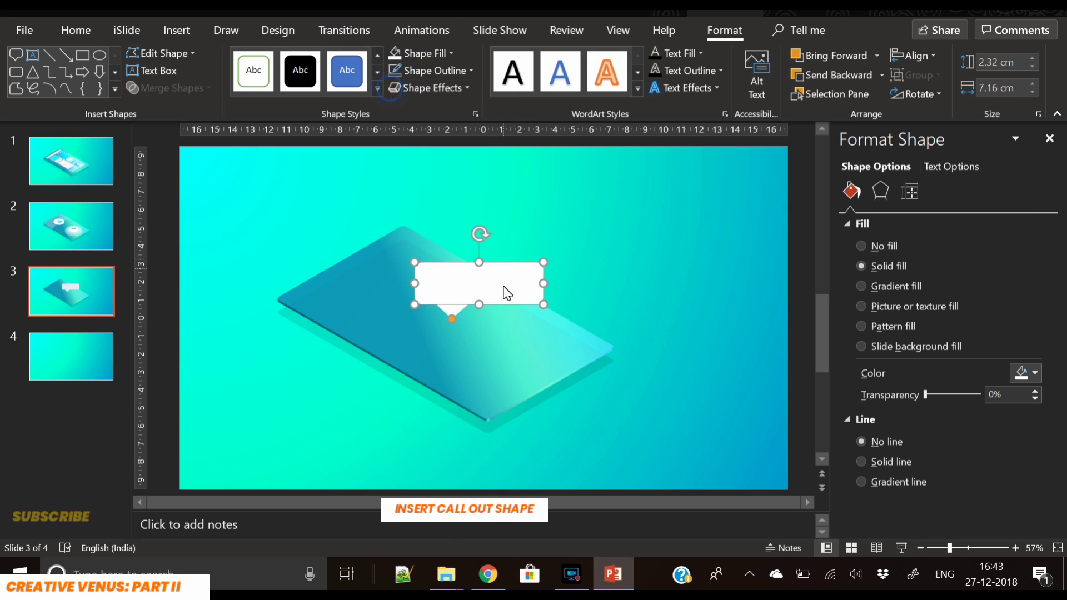
pyautogui.click(640, 306)
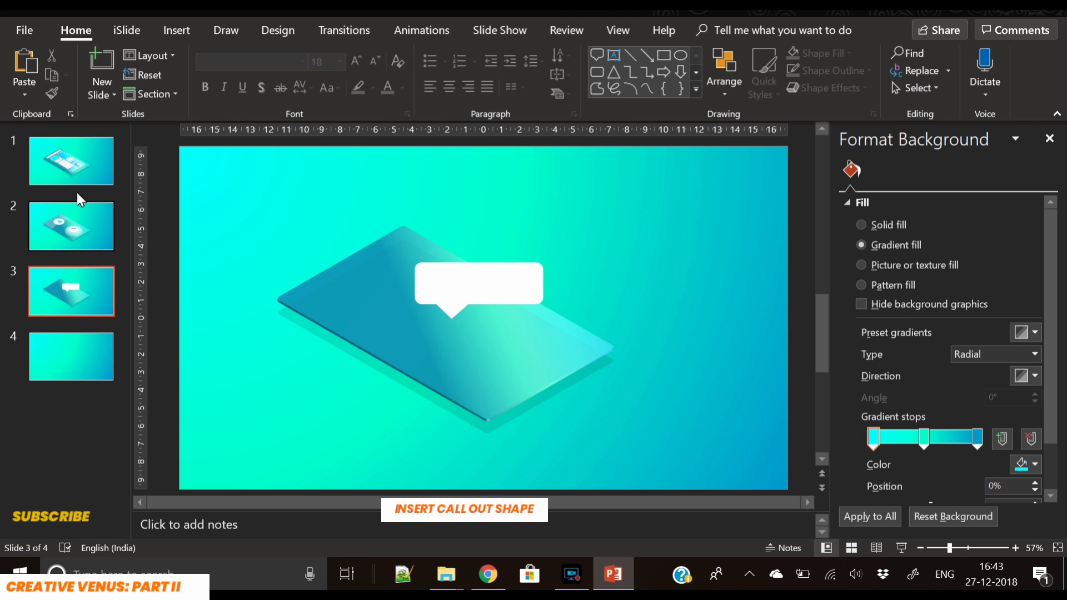
pyautogui.click(67, 162)
pyautogui.click(395, 316)
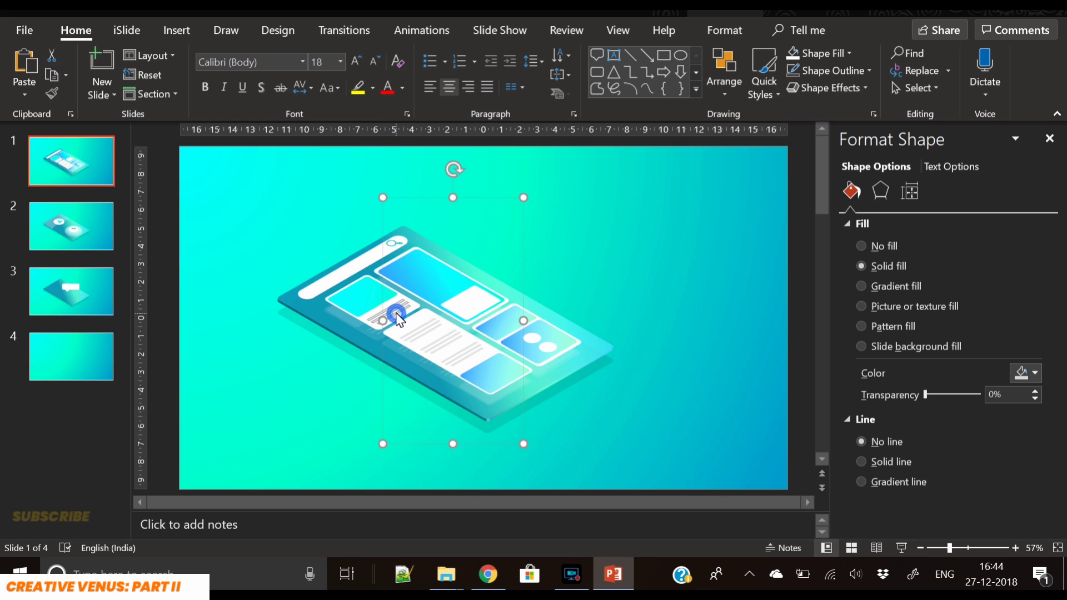
# Step: Paste the text-lines graphic onto slide 3 and set its 3-D rotation to No Rotation
pyautogui.click(41, 295)
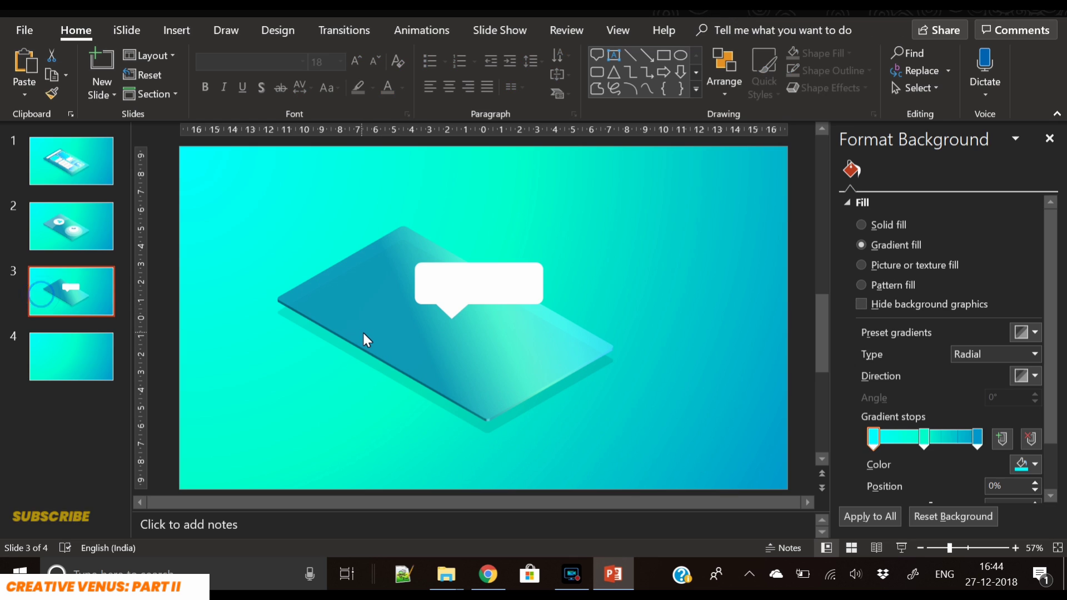
pyautogui.hotkey('ctrl', 'v')
pyautogui.click(879, 190)
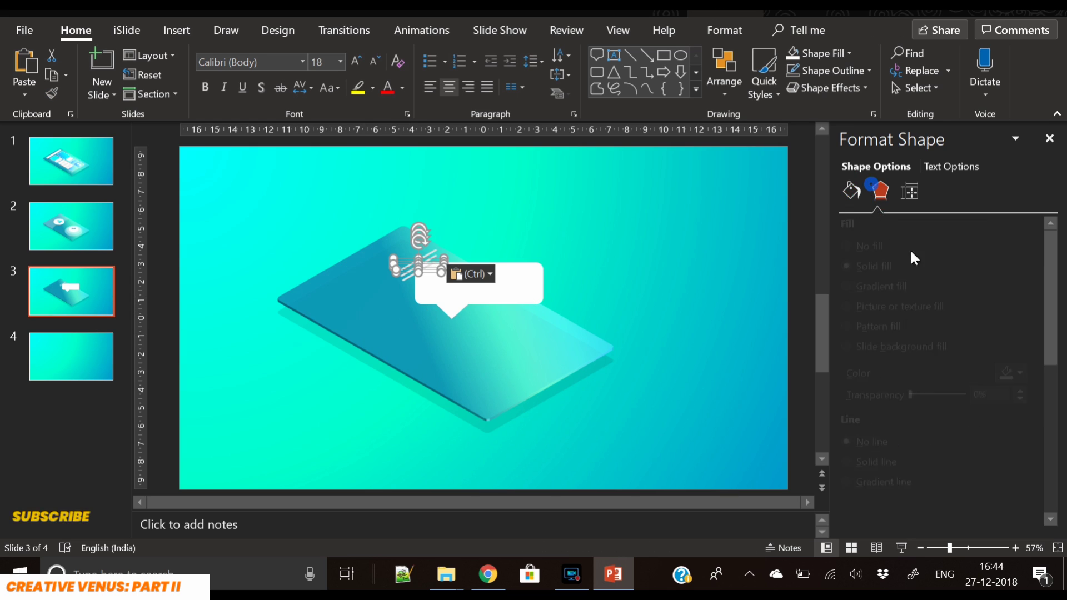
pyautogui.scroll(-5, 966, 353)
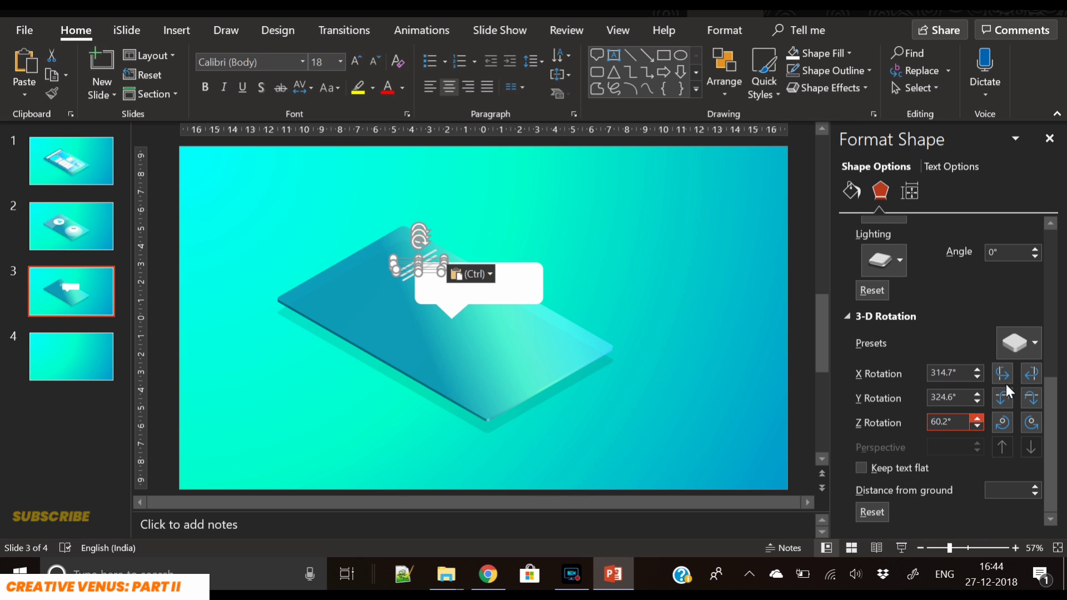
pyautogui.click(1015, 349)
pyautogui.click(877, 29)
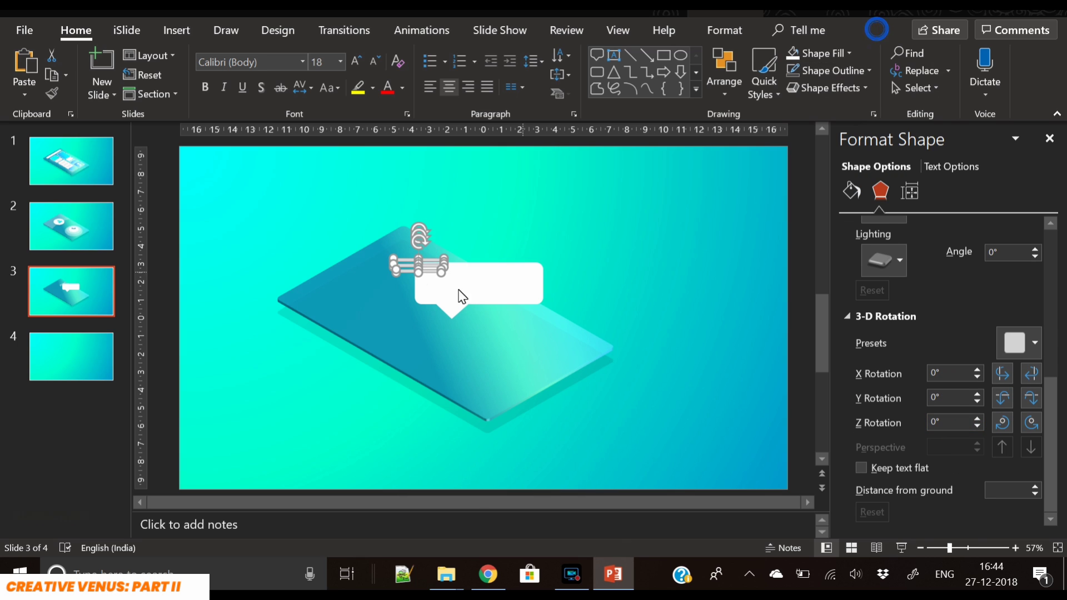
# Step: Move the lines into the callout and align them centre and middle within it
pyautogui.moveTo(430, 276); pyautogui.dragTo(532, 292)
pyautogui.keyDown('shift'); pyautogui.click(523, 302); pyautogui.keyUp('shift')
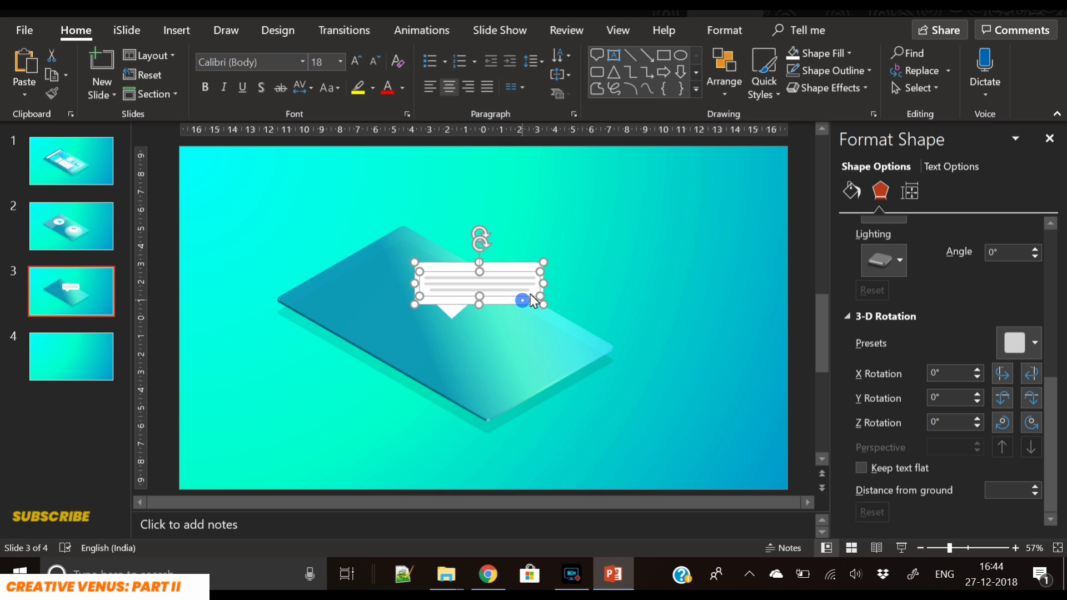
pyautogui.click(723, 30)
pyautogui.click(912, 56)
pyautogui.click(939, 96)
pyautogui.click(699, 285)
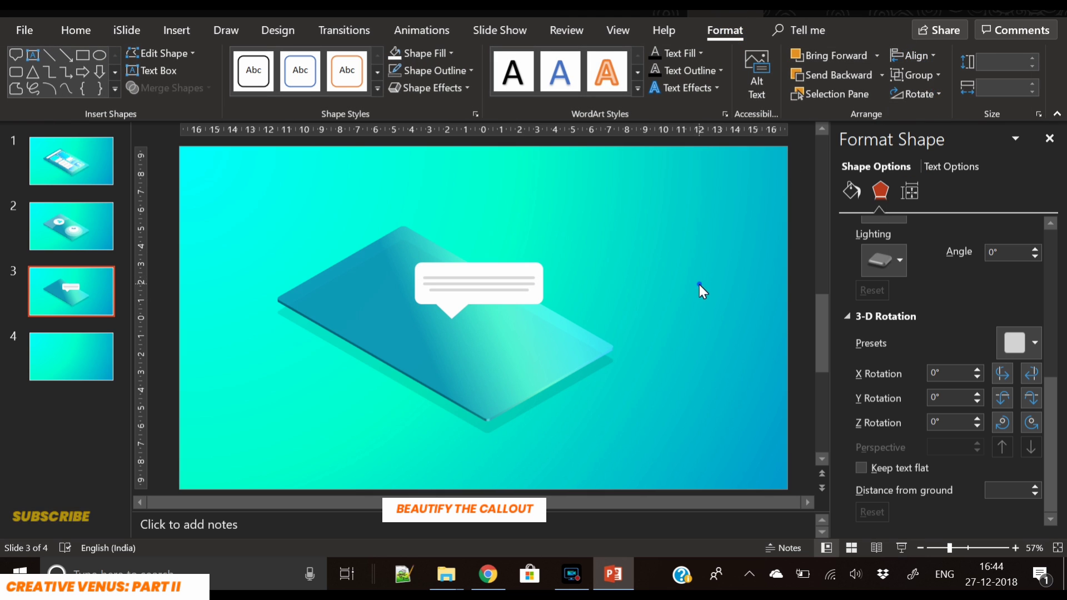
pyautogui.click(465, 285)
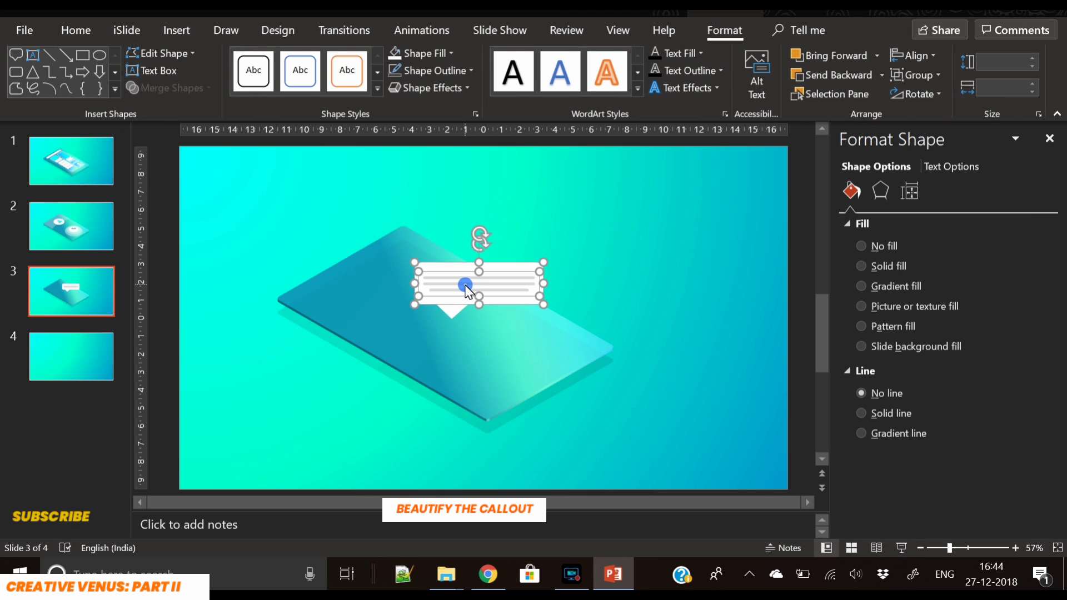
# Step: Duplicate the lined callout and move the copy to the right
pyautogui.click(692, 333)
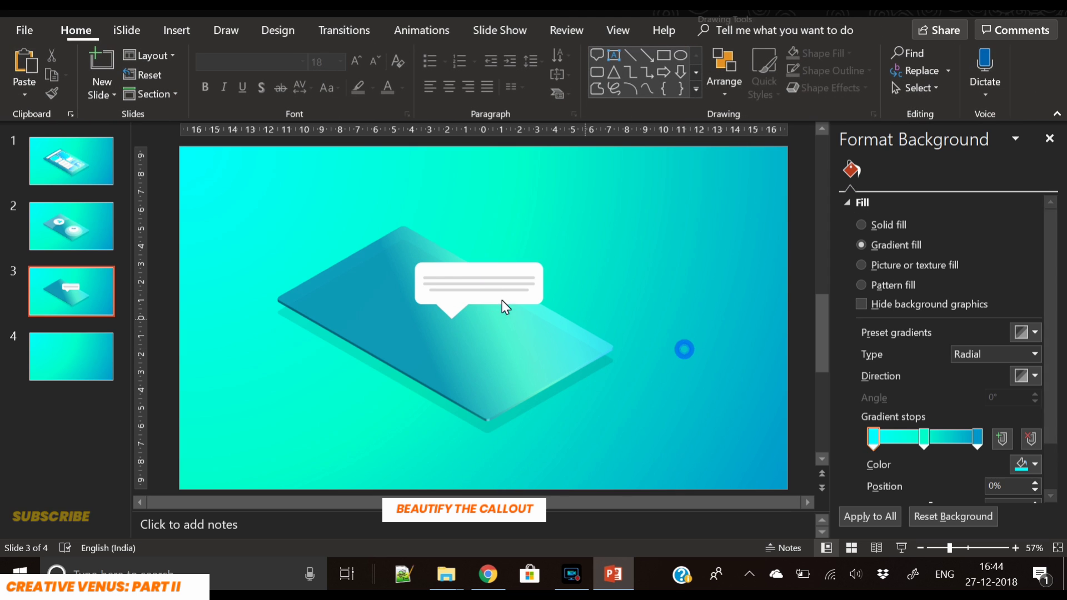
pyautogui.click(462, 279)
pyautogui.hotkey('ctrl', 'c')
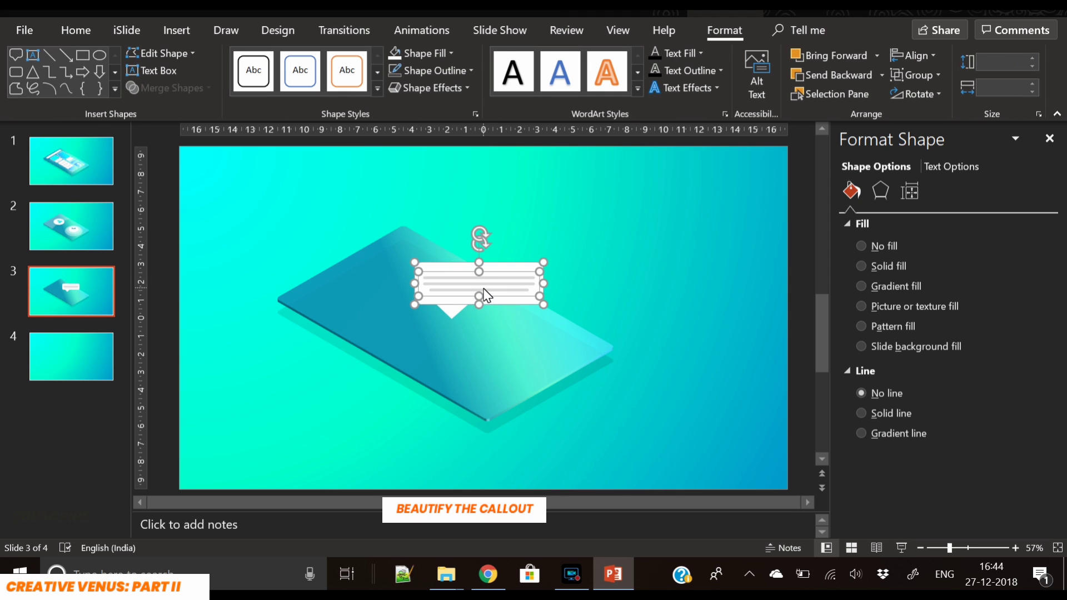
pyautogui.hotkey('ctrl', 'v')
pyautogui.moveTo(464, 308); pyautogui.dragTo(643, 305)
# Step: Flip the callout copy horizontally
pyautogui.click(725, 30)
pyautogui.click(918, 94)
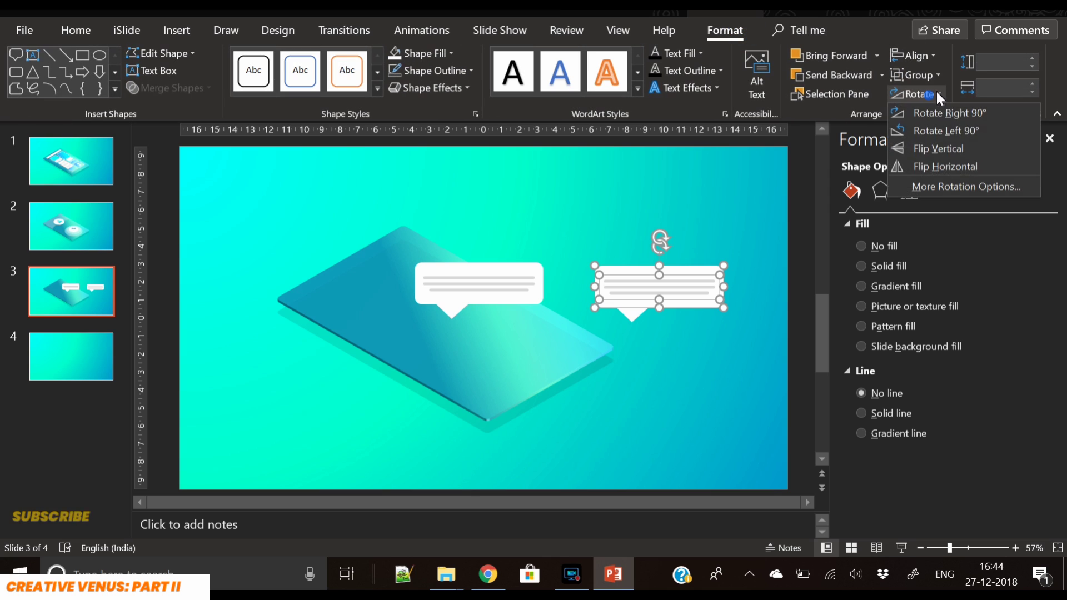
pyautogui.click(959, 165)
pyautogui.click(709, 414)
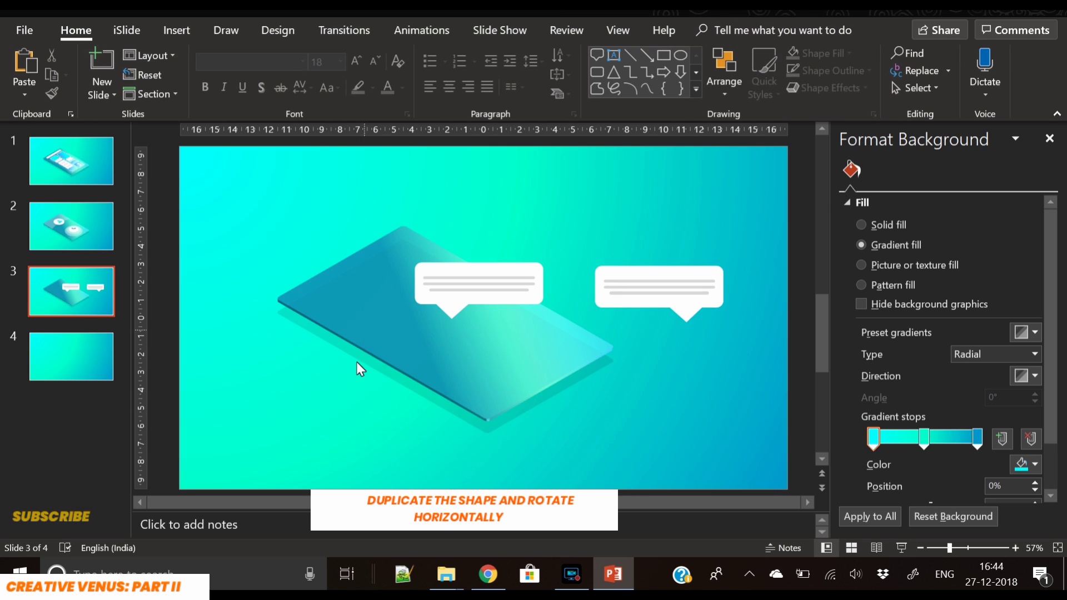
pyautogui.moveTo(337, 404); pyautogui.dragTo(591, 192)
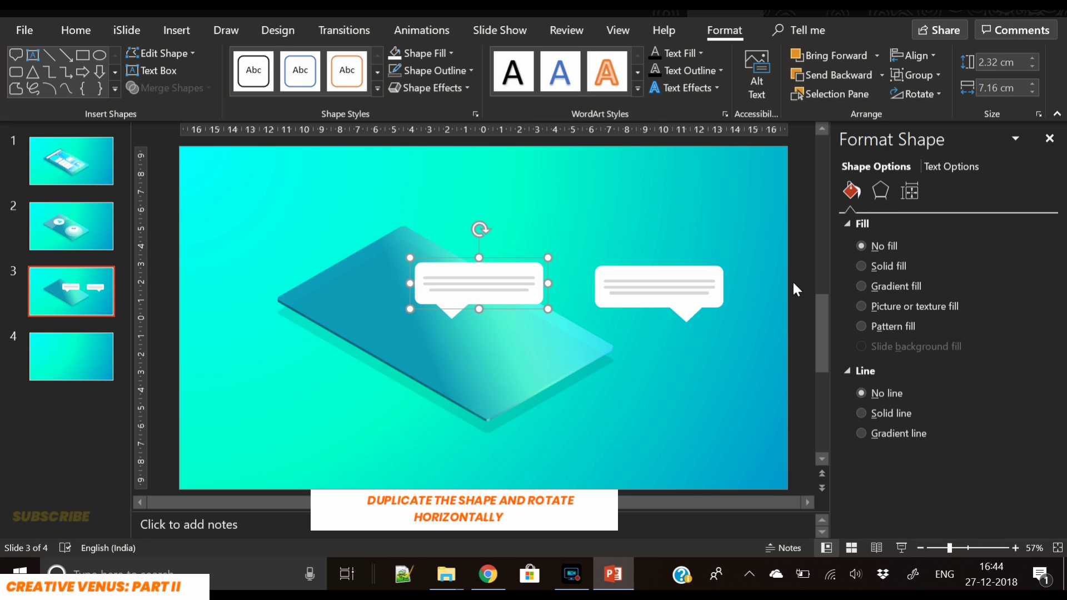
# Step: Tilt the left callout with a Parallel 3-D rotation preset and place it on the tablet's left end
pyautogui.hotkey('ctrl', 'd')
pyautogui.click(880, 190)
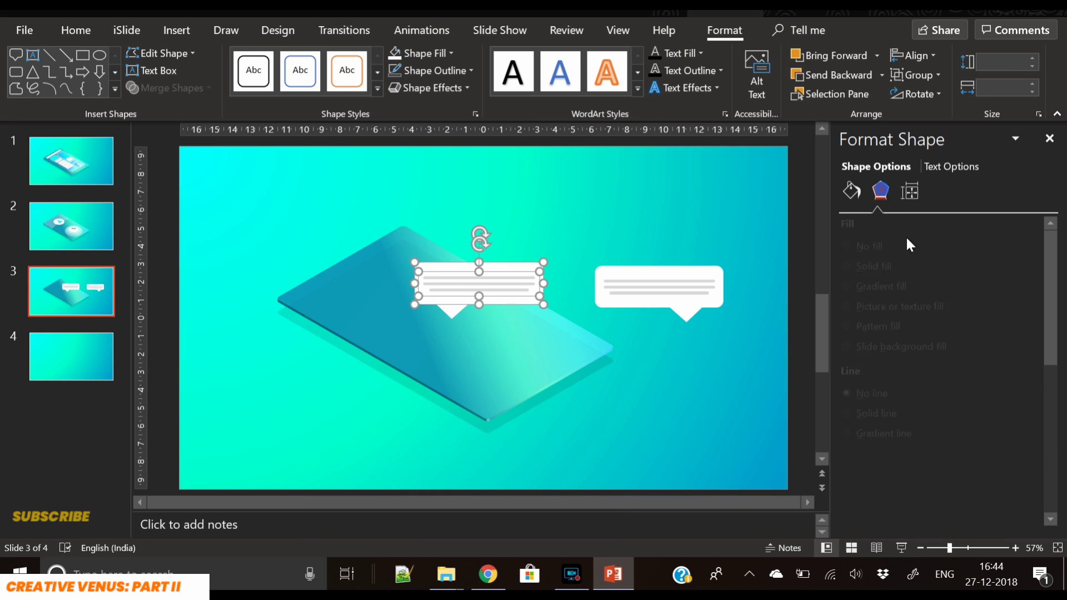
pyautogui.scroll(-5, 938, 365)
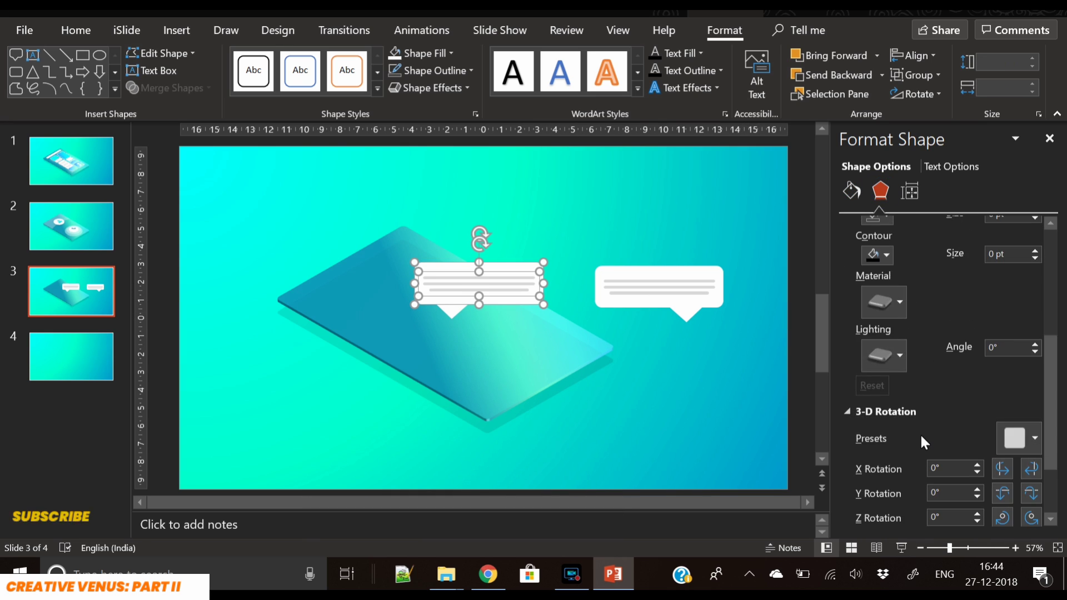
pyautogui.click(1005, 438)
pyautogui.click(995, 160)
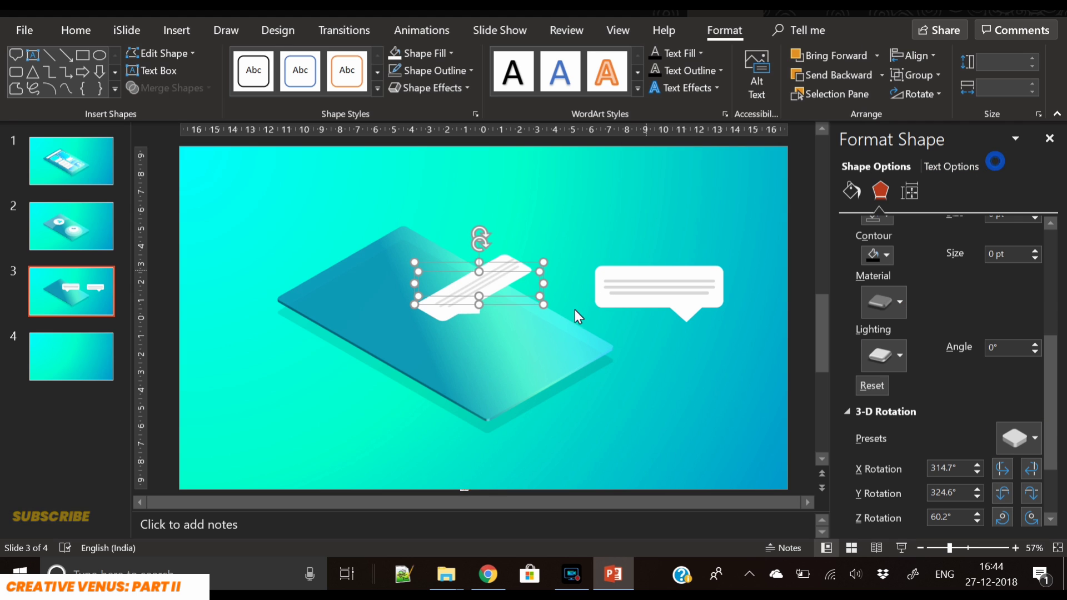
pyautogui.moveTo(425, 311); pyautogui.dragTo(342, 312)
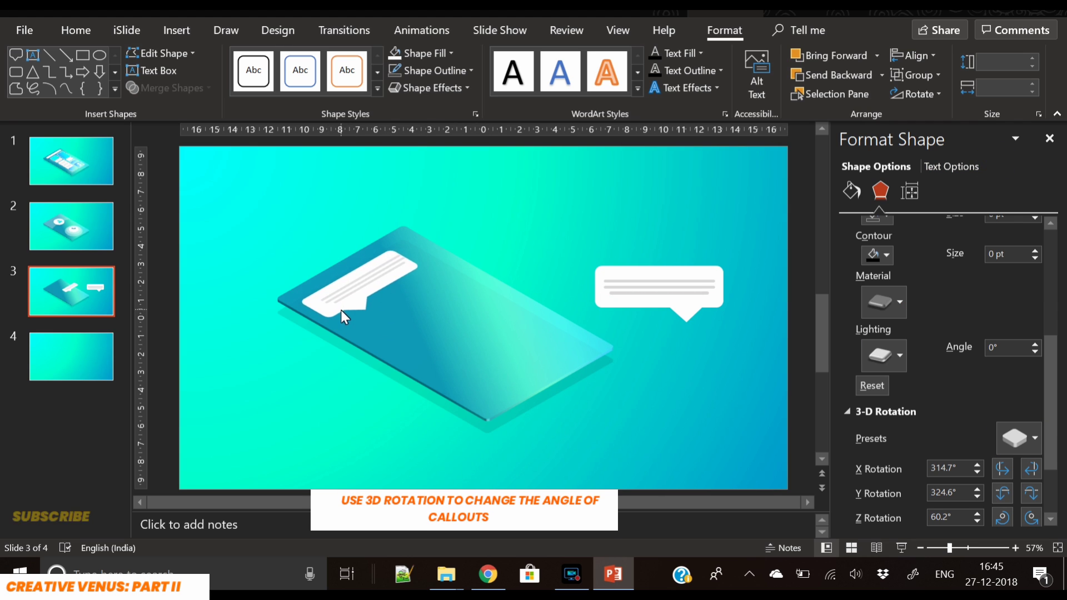
pyautogui.moveTo(425, 302); pyautogui.dragTo(385, 288)
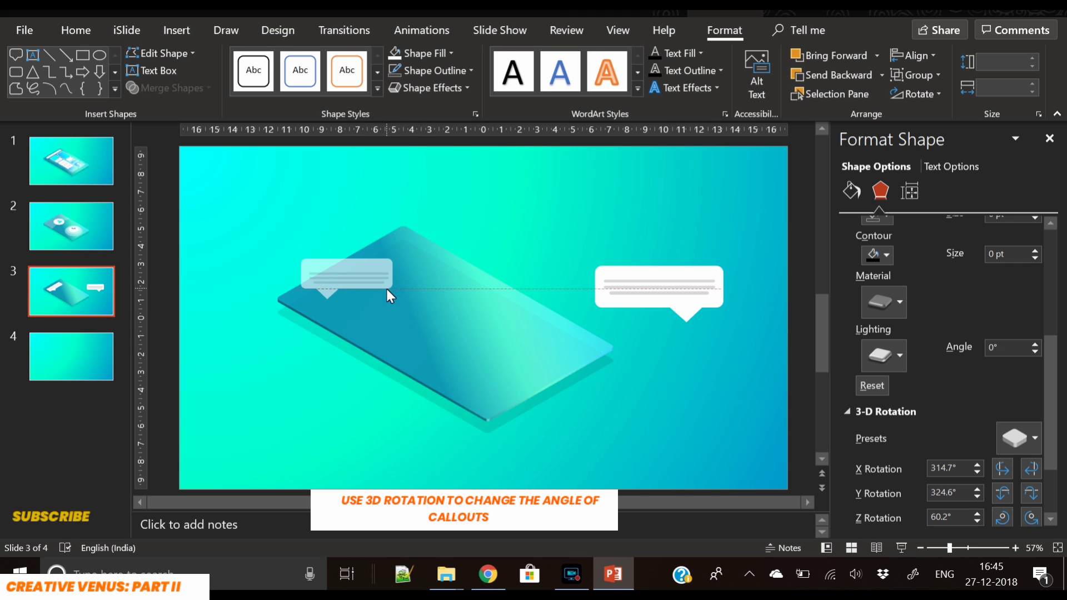
# Step: Duplicate the callout body below it as a black shadow at 89% transparency
pyautogui.click(289, 365)
pyautogui.click(344, 282)
pyautogui.click(342, 282)
pyautogui.moveTo(342, 282); pyautogui.dragTo(337, 298)
pyautogui.hotkey('ctrl', 'd')
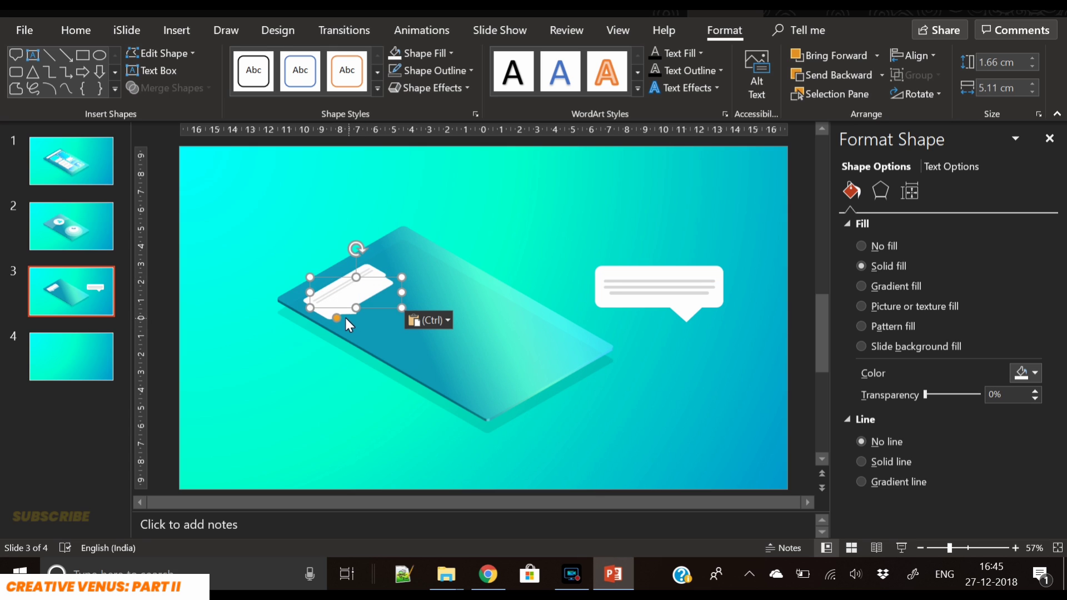
pyautogui.moveTo(325, 315); pyautogui.dragTo(320, 364)
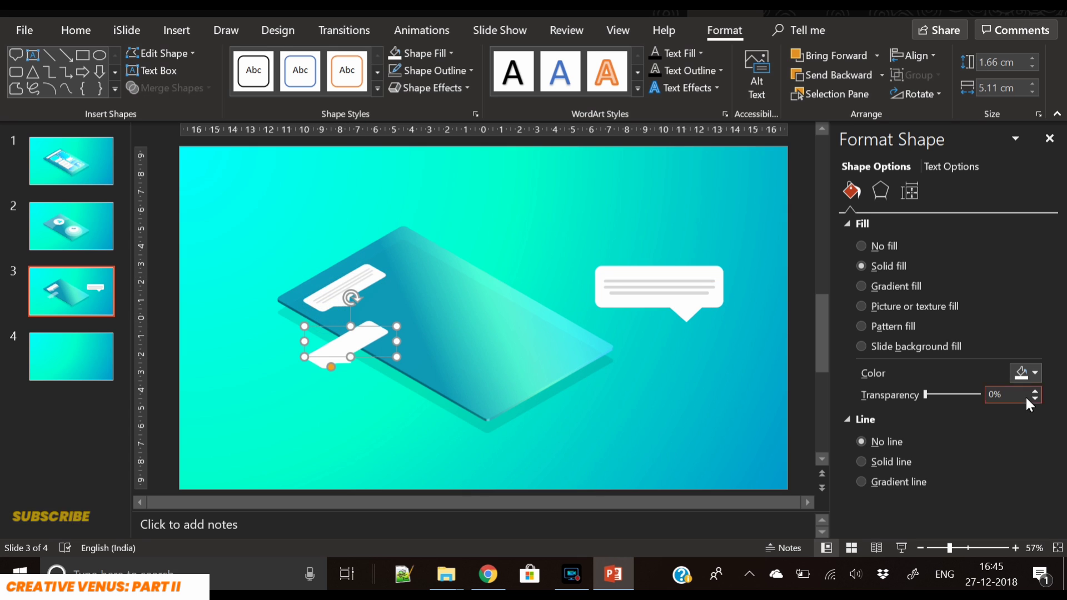
pyautogui.click(1031, 374)
pyautogui.click(951, 198)
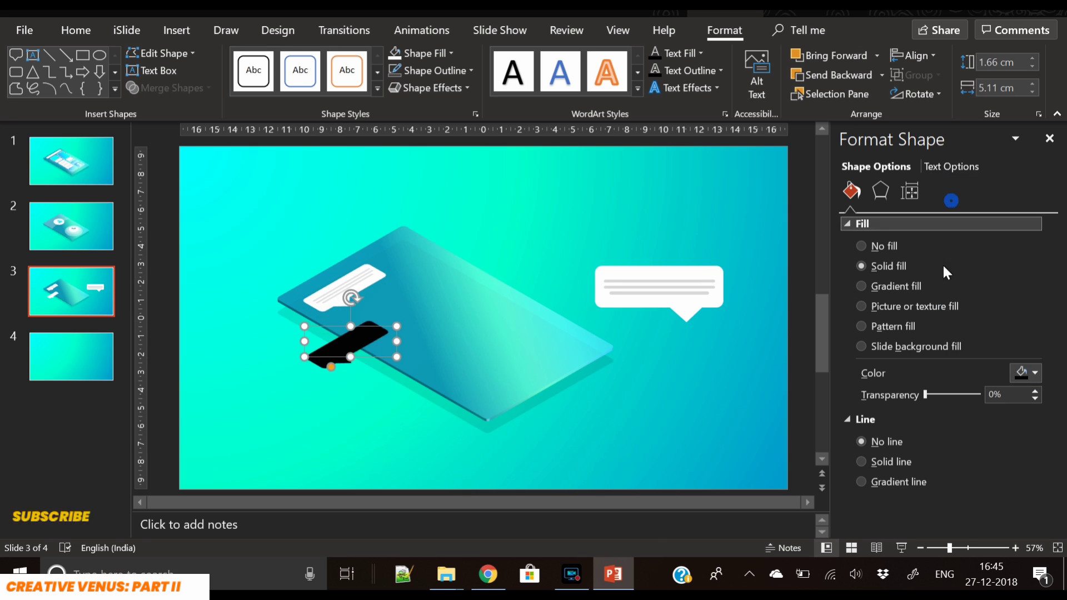
pyautogui.moveTo(928, 395); pyautogui.dragTo(976, 400)
# Step: Bring the white callout in front of its shadow so all four callouts show
pyautogui.click(361, 277)
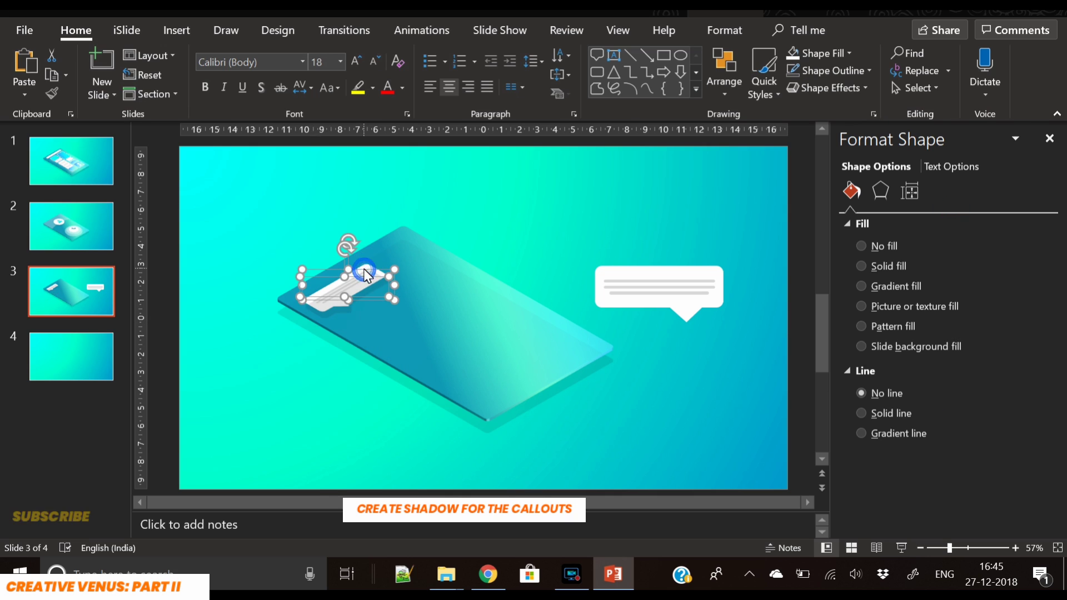
pyautogui.rightClick(364, 269)
pyautogui.click(417, 385)
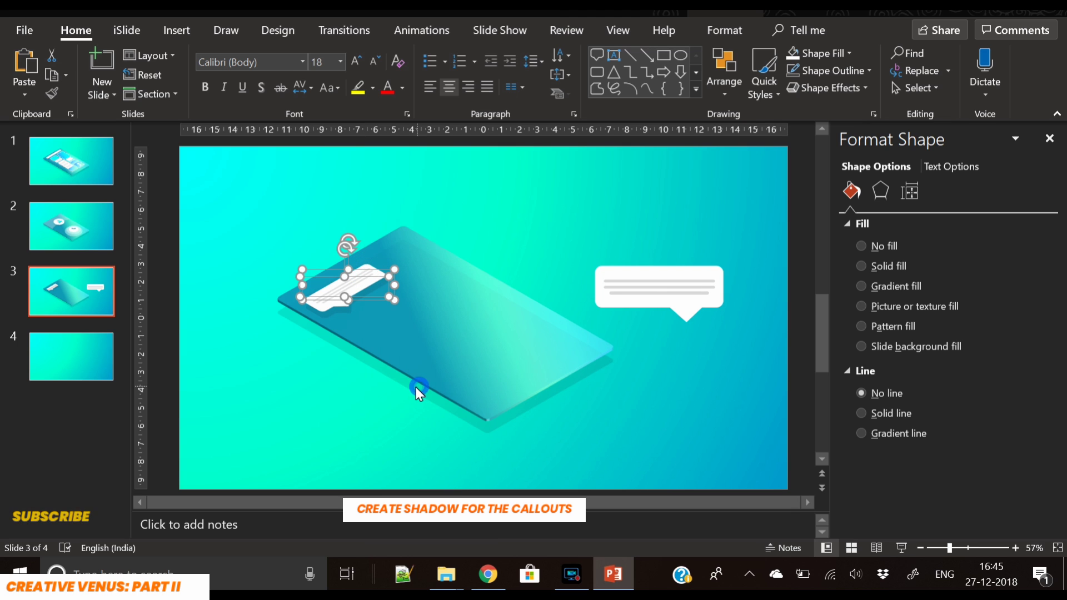
pyautogui.click(253, 400)
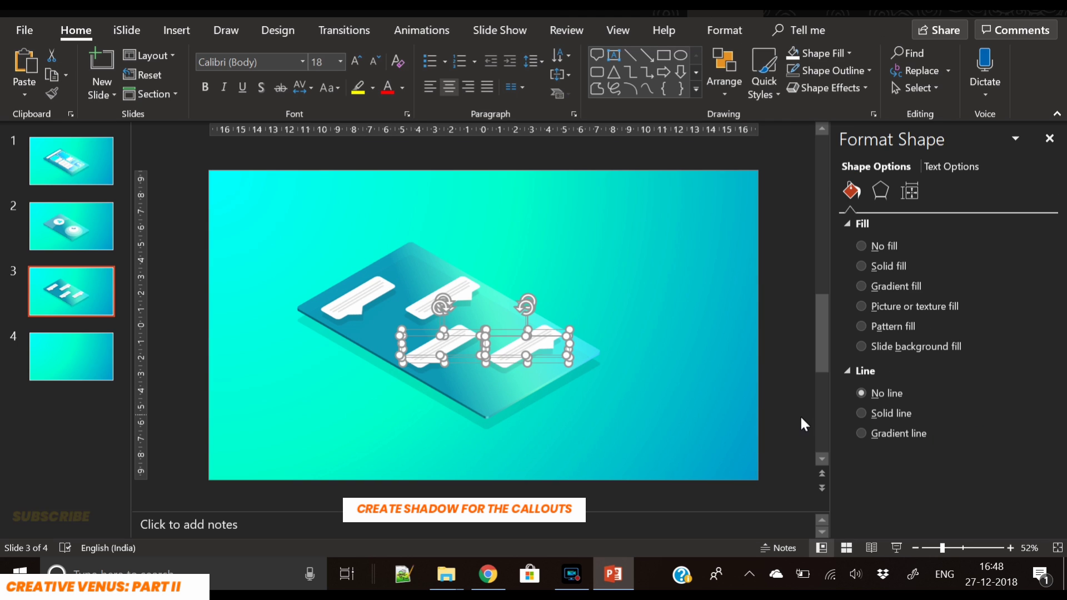
pyautogui.click(716, 366)
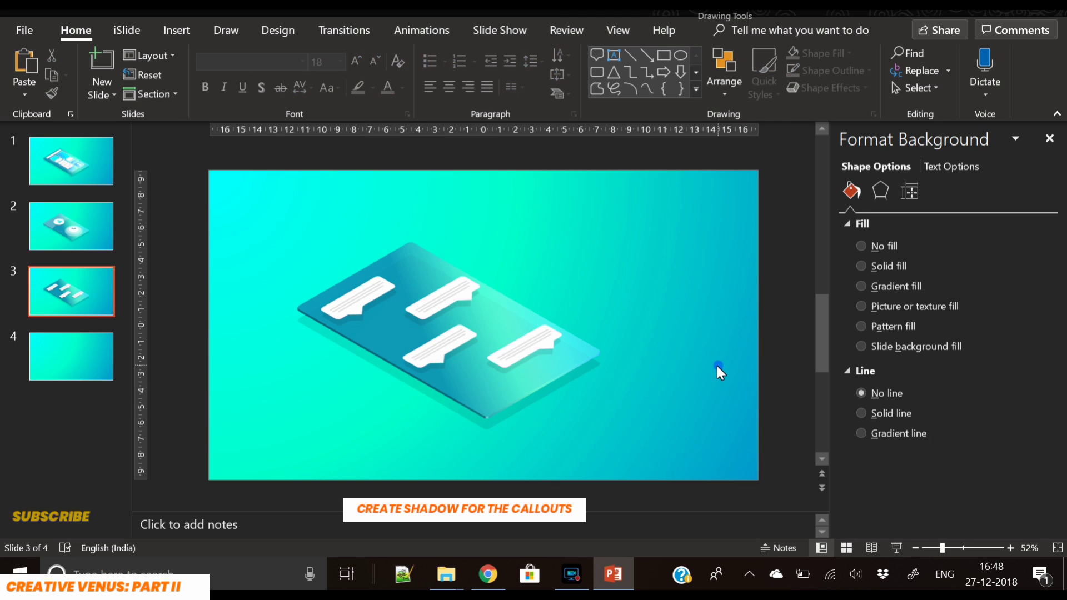
# Step: Copy the bar from slide 1 onto slide 3's card, below the bottom-right callout
pyautogui.click(75, 166)
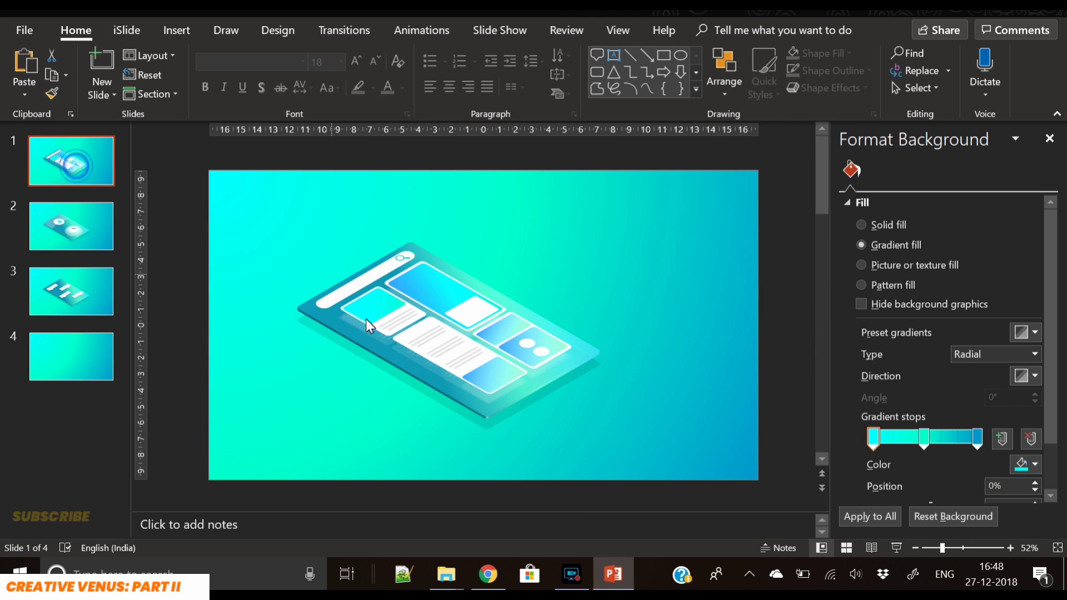
pyautogui.click(364, 288)
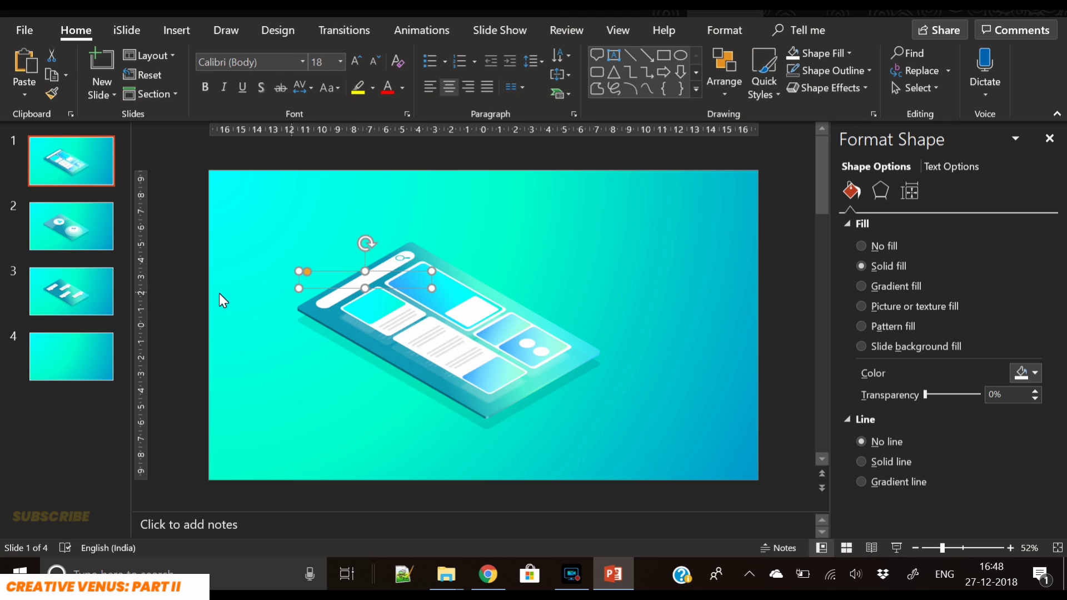
pyautogui.click(76, 301)
pyautogui.hotkey('ctrl', 'v')
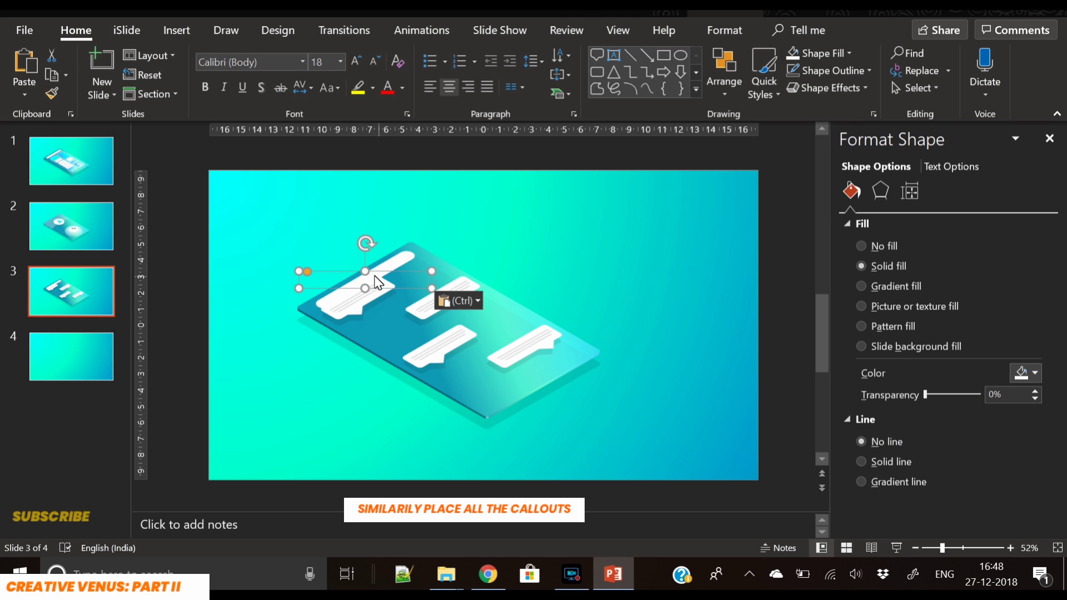
pyautogui.moveTo(396, 291); pyautogui.dragTo(459, 362)
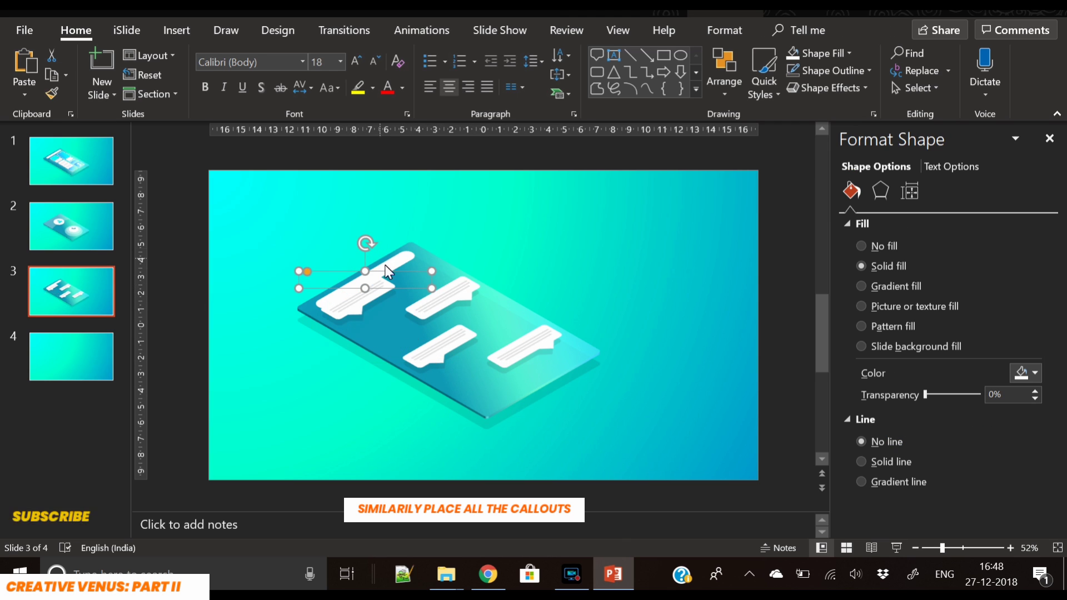
pyautogui.moveTo(387, 276); pyautogui.dragTo(519, 389)
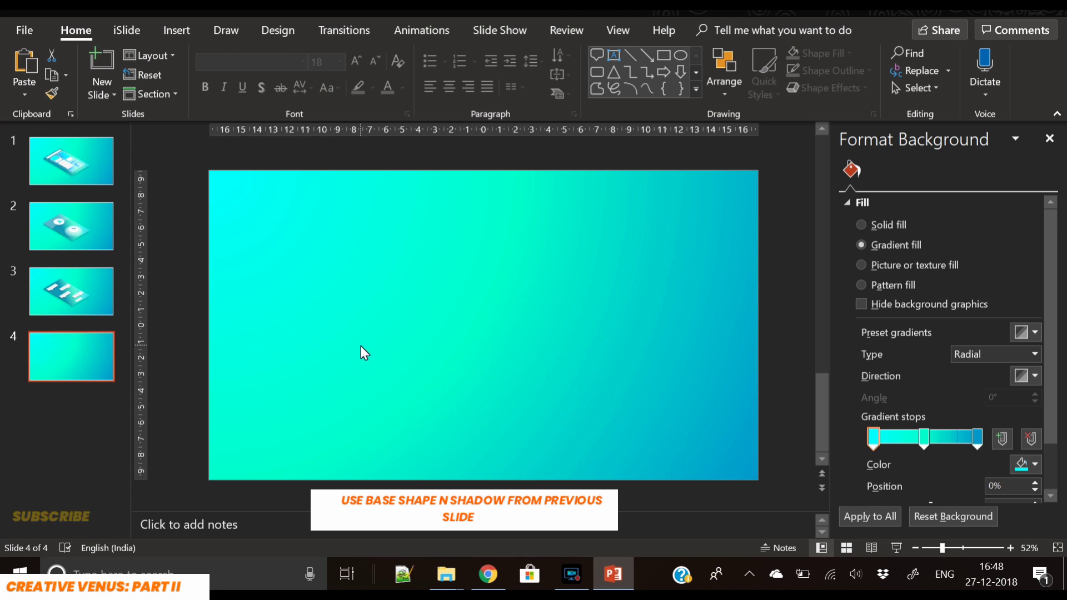
# Step: Paste the tablet slab onto slide 4 and bring up its 3-D effect settings
pyautogui.hotkey('ctrl', 'v')
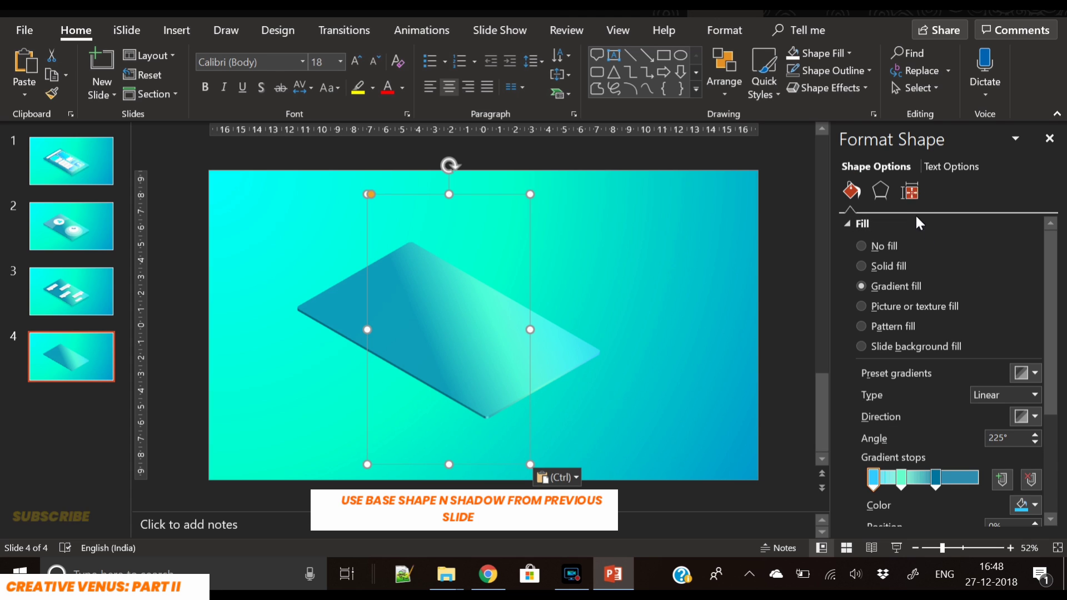
pyautogui.scroll(-5, 910, 422)
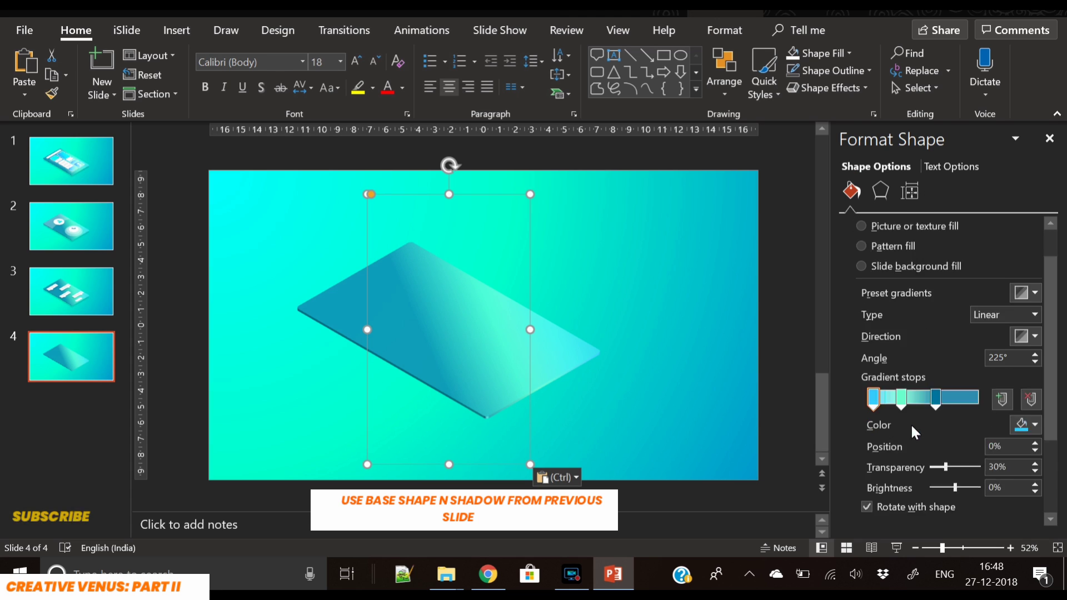
pyautogui.click(880, 191)
pyautogui.scroll(-5, 952, 368)
# Step: Stand the slab upright with the second Parallel preset, shorten it, move it up-left, and re-angle its gradient
pyautogui.click(1021, 345)
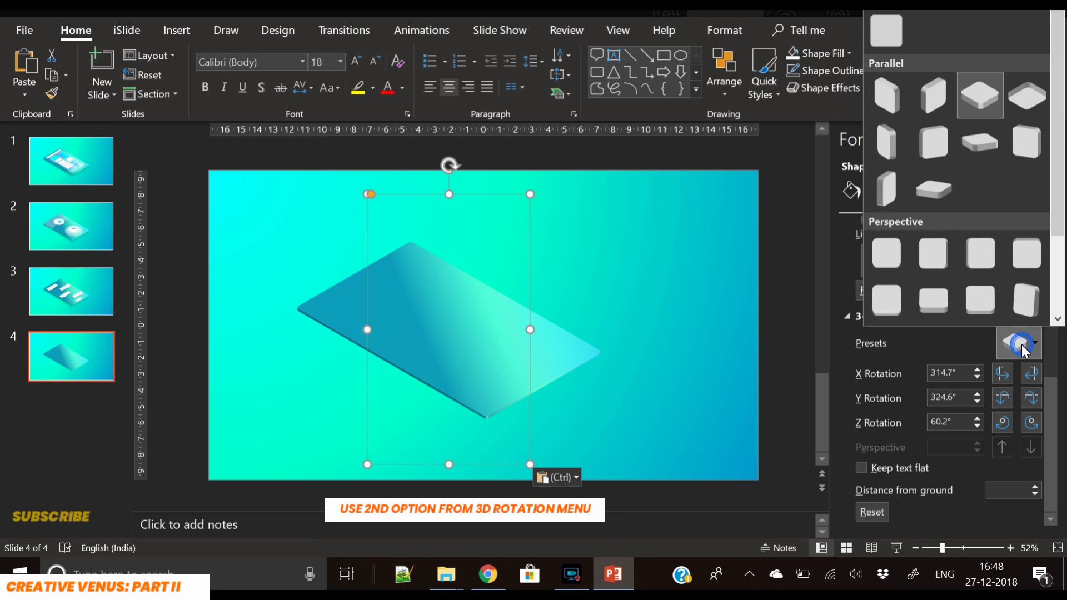
pyautogui.click(922, 102)
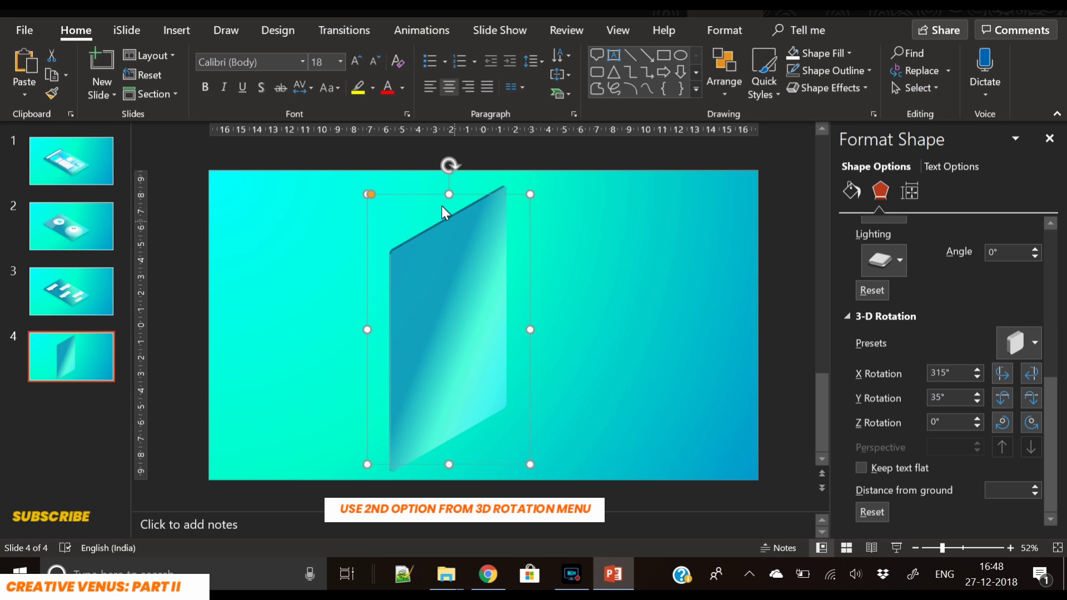
pyautogui.moveTo(451, 195); pyautogui.dragTo(414, 317)
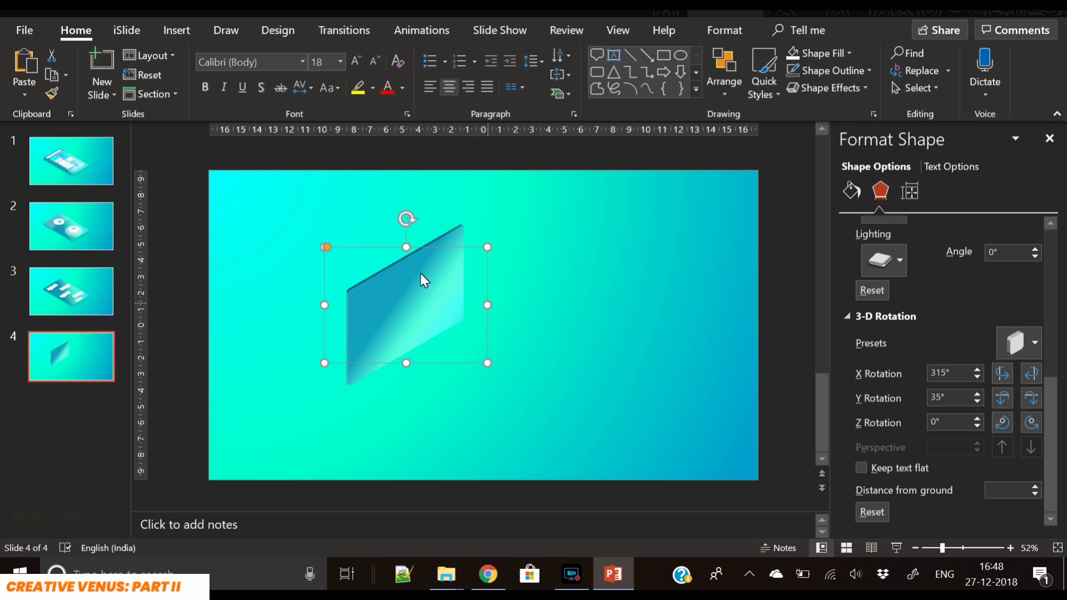
pyautogui.click(851, 191)
pyautogui.click(1025, 416)
pyautogui.click(814, 448)
pyautogui.click(675, 388)
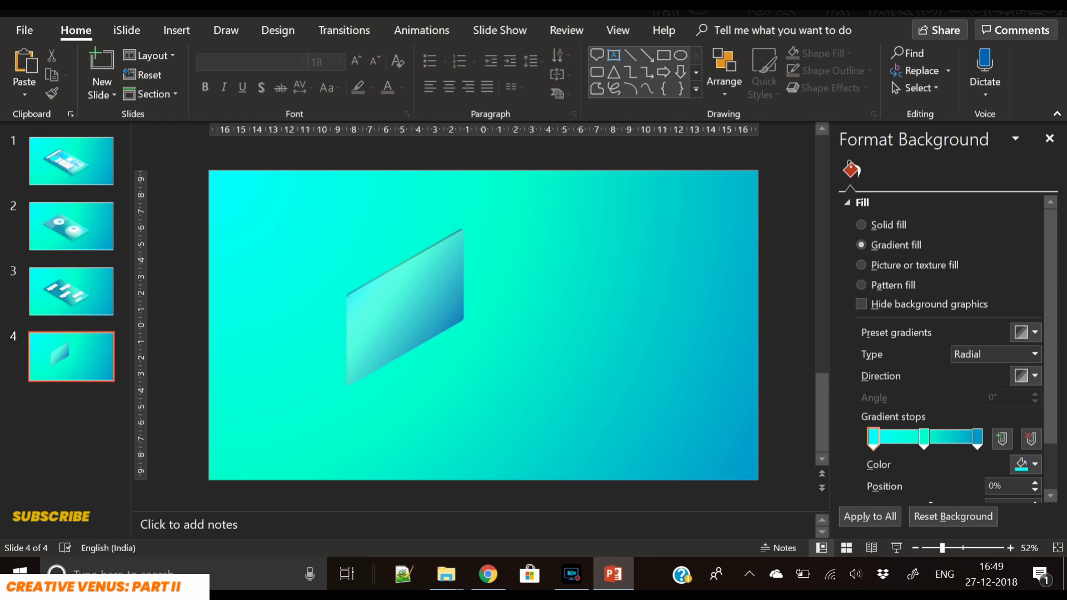
# Step: Duplicate the upright slab with copy and paste
pyautogui.click(177, 30)
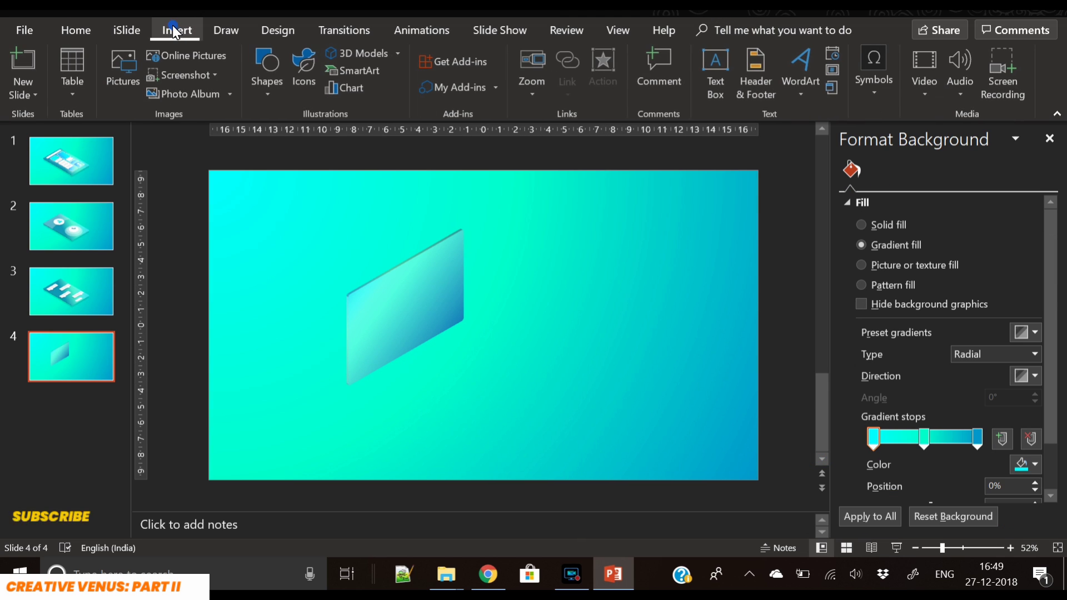
pyautogui.click(389, 316)
pyautogui.hotkey('ctrl', 'c')
pyautogui.hotkey('ctrl', 'v')
# Step: Offset the slab copy to the right and set the back slab's 3-D depth to 0
pyautogui.moveTo(389, 314); pyautogui.dragTo(472, 316)
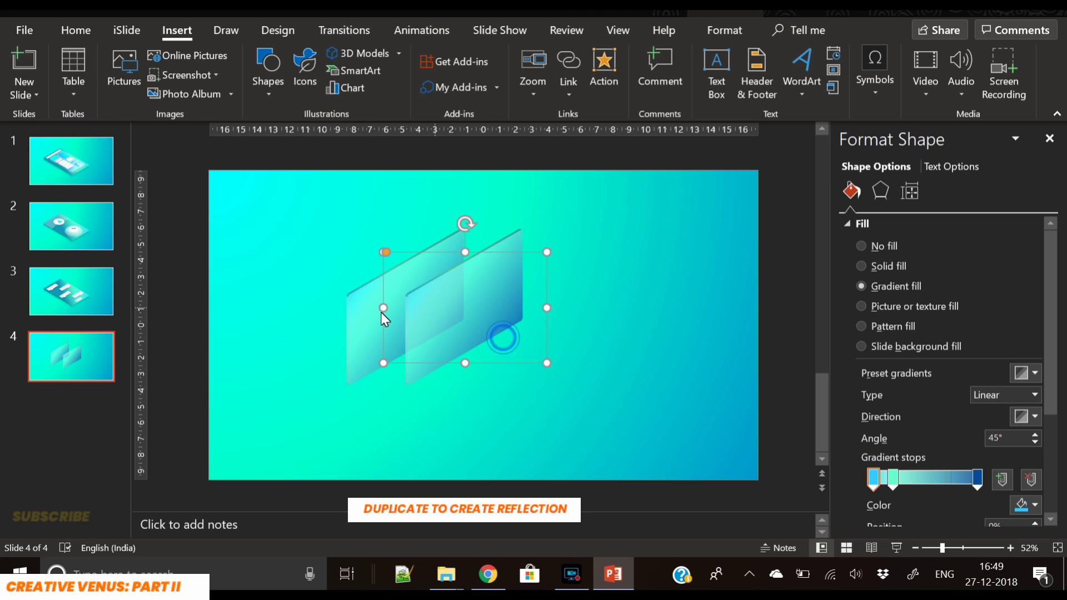
pyautogui.click(356, 320)
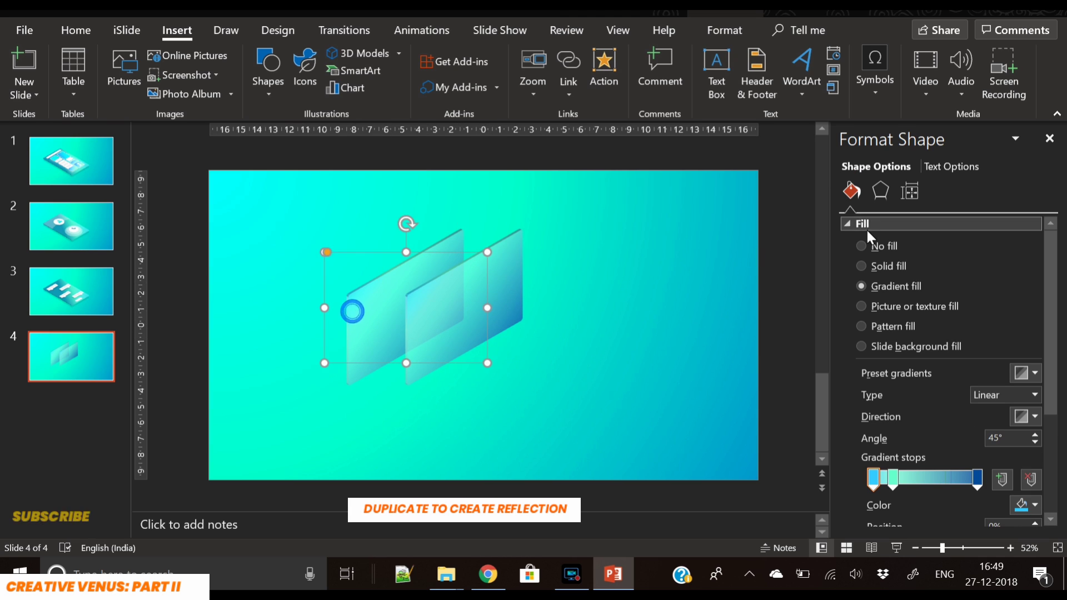
pyautogui.click(880, 191)
pyautogui.scroll(-2, 1006, 418)
pyautogui.scroll(2, 1000, 339)
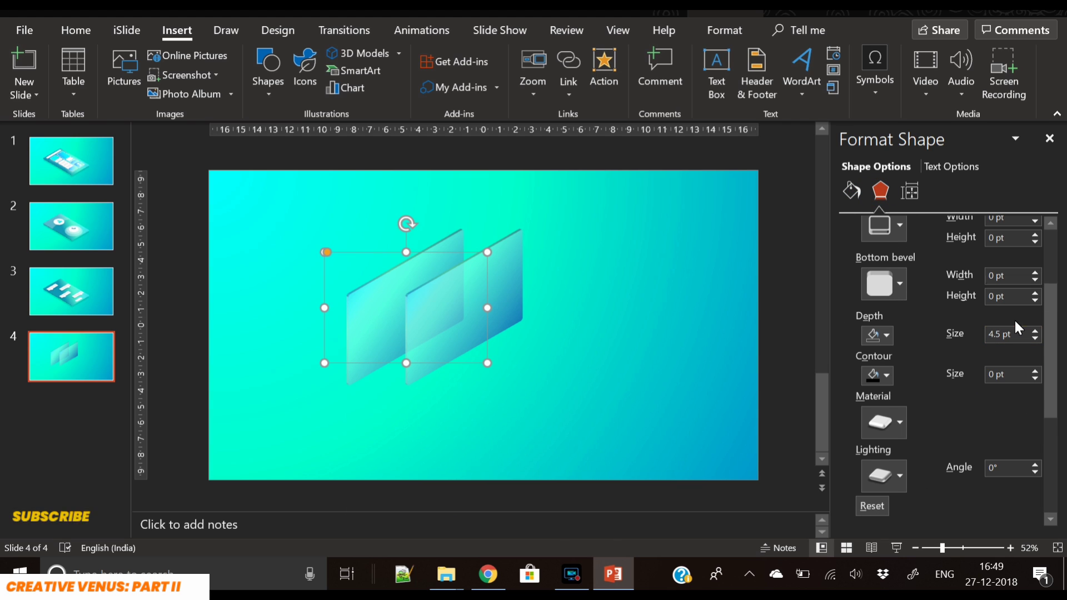
pyautogui.tripleClick(1019, 331)
pyautogui.write('0')
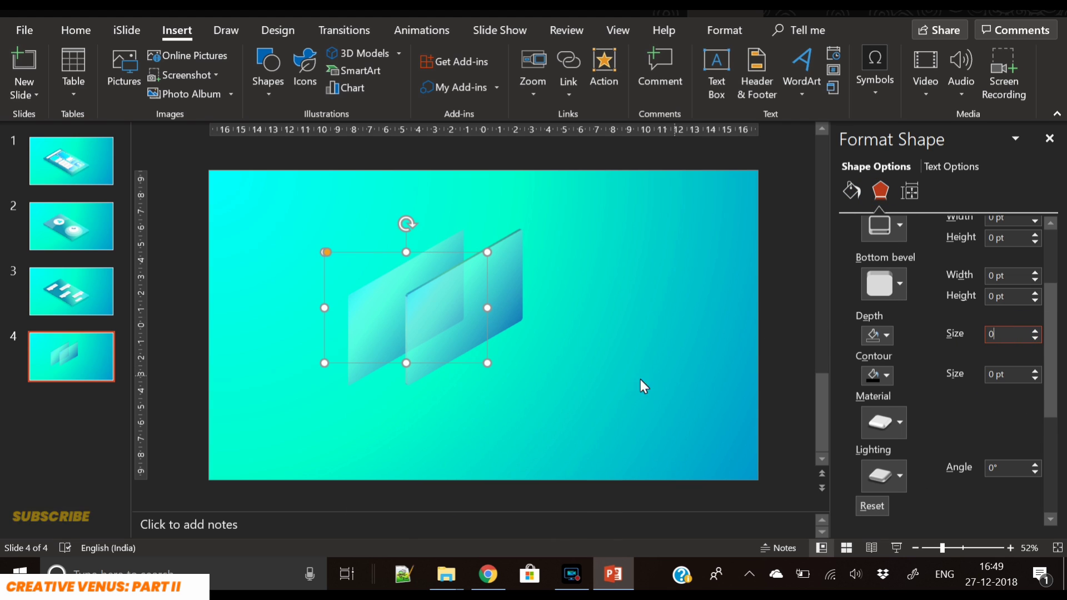
# Step: Give the front panel a solid dark fill at 79% transparency
pyautogui.click(850, 192)
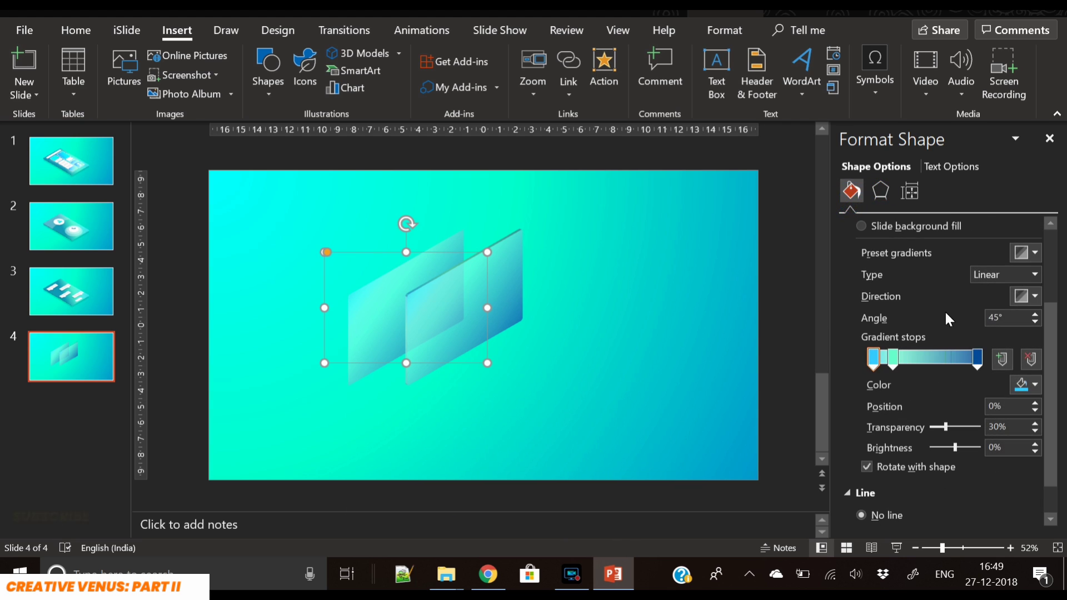
pyautogui.scroll(3, 906, 289)
pyautogui.click(887, 266)
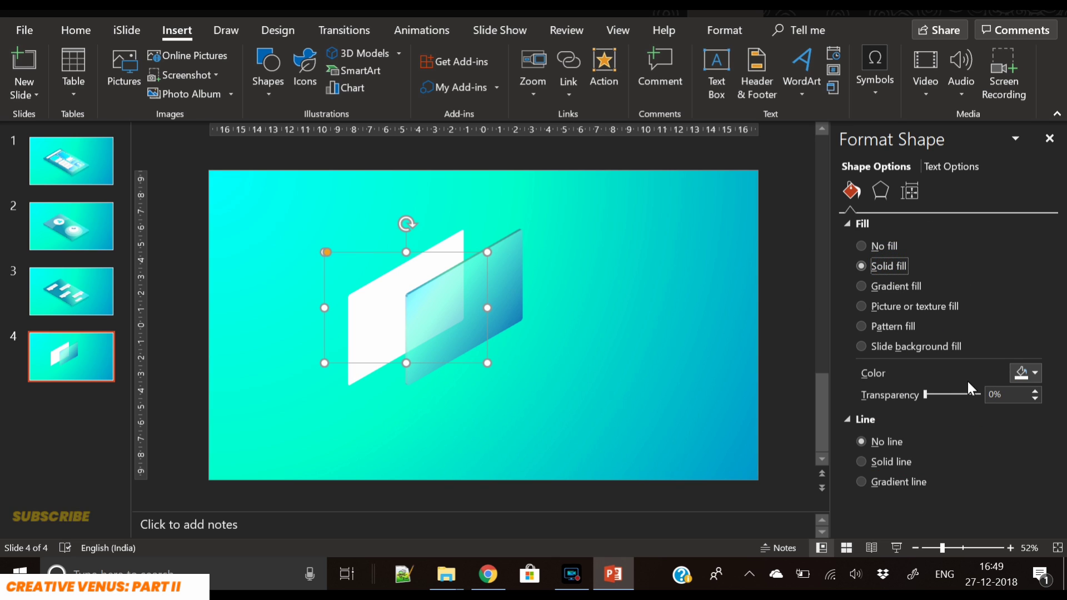
pyautogui.click(1017, 374)
pyautogui.click(951, 318)
pyautogui.moveTo(925, 394); pyautogui.dragTo(971, 395)
pyautogui.click(643, 427)
# Step: Slide the front panel left onto the back panel to form one thick card
pyautogui.moveTo(473, 298); pyautogui.dragTo(425, 304)
pyautogui.click(556, 318)
pyautogui.click(71, 161)
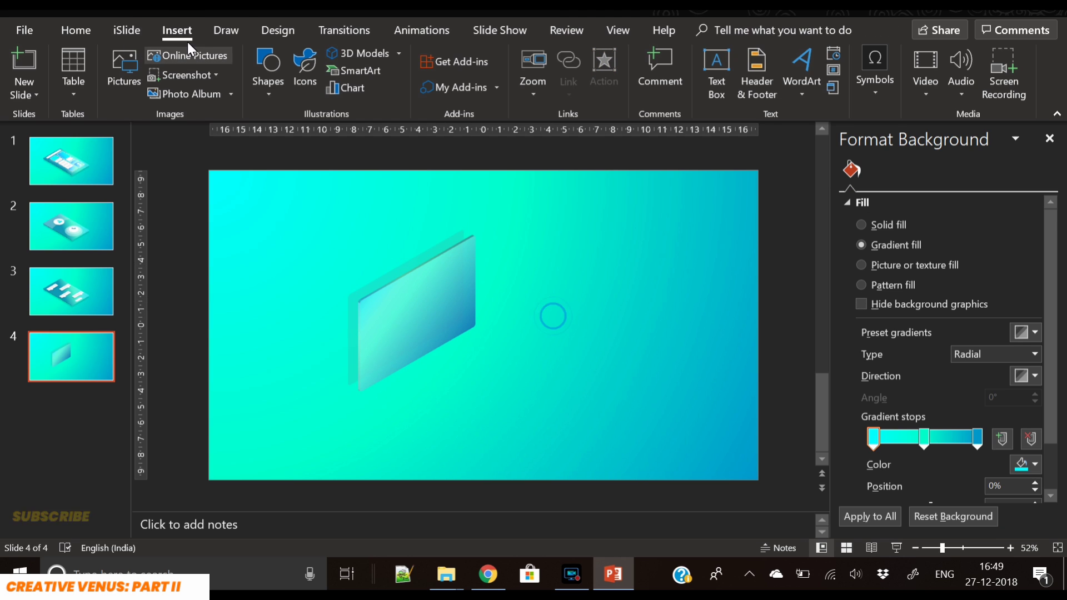
# Step: Paste slide 1's bar onto slide 4, tilt it with a Parallel 3-D preset, and flatten it into a thin line
pyautogui.click(374, 287)
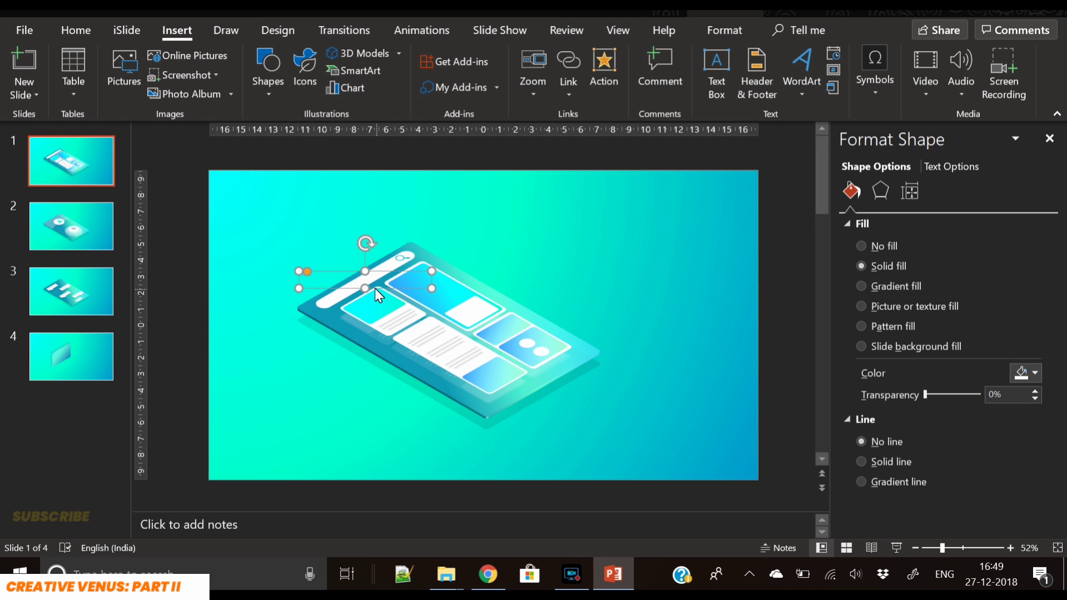
pyautogui.click(59, 347)
pyautogui.hotkey('ctrl', 'v')
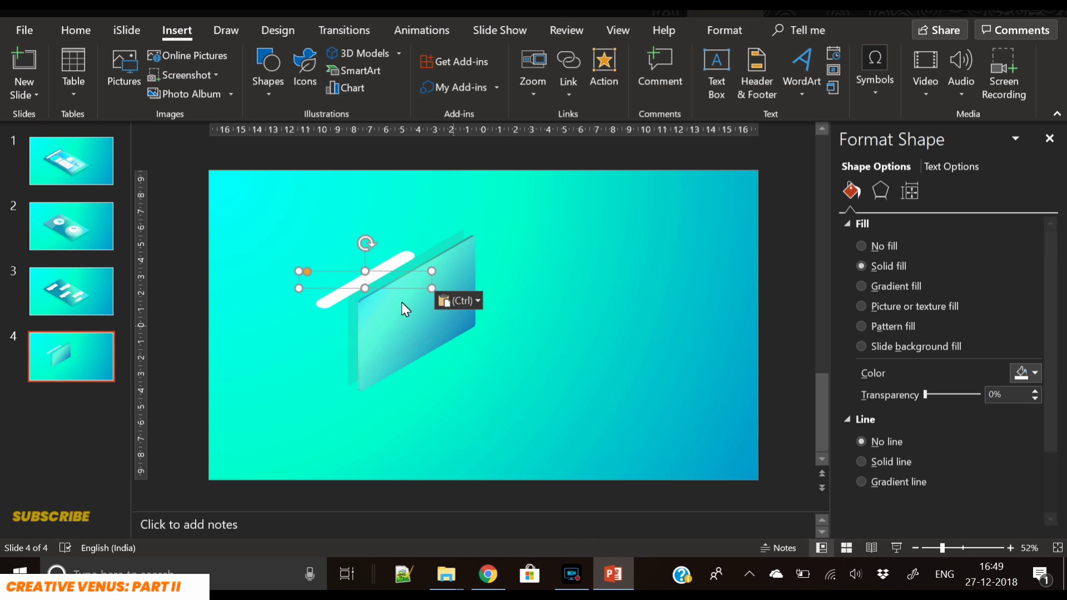
pyautogui.moveTo(370, 284); pyautogui.dragTo(548, 386)
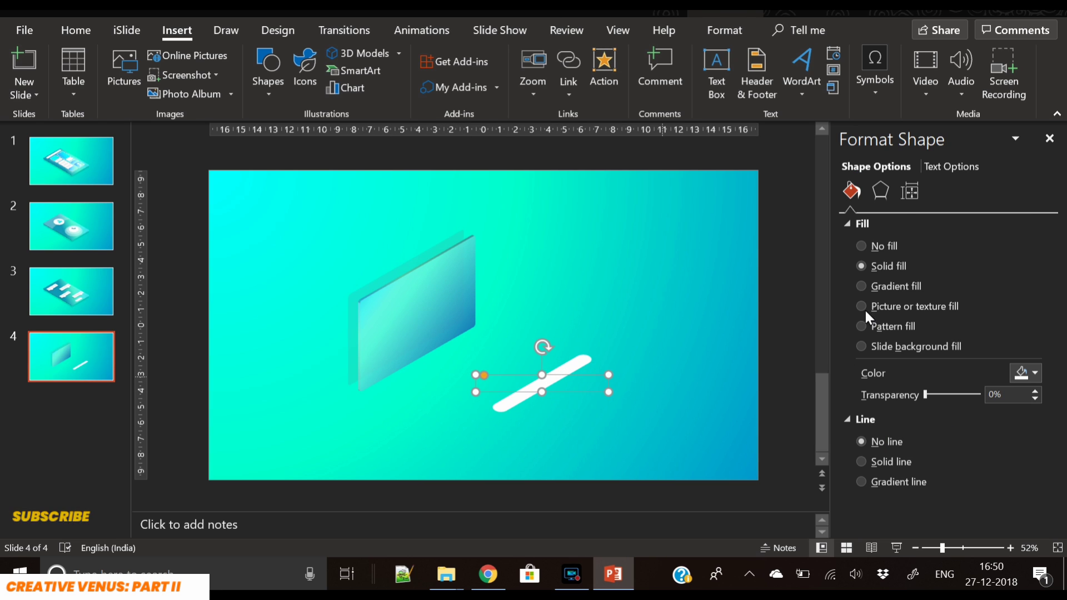
pyautogui.click(888, 193)
pyautogui.scroll(-5, 926, 437)
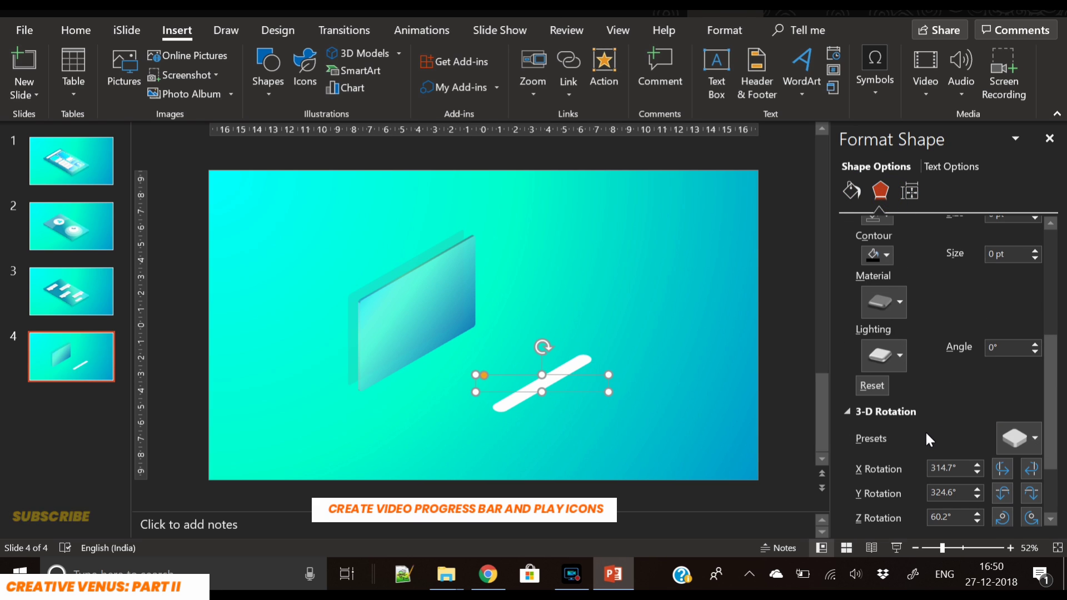
pyautogui.click(998, 433)
pyautogui.click(922, 163)
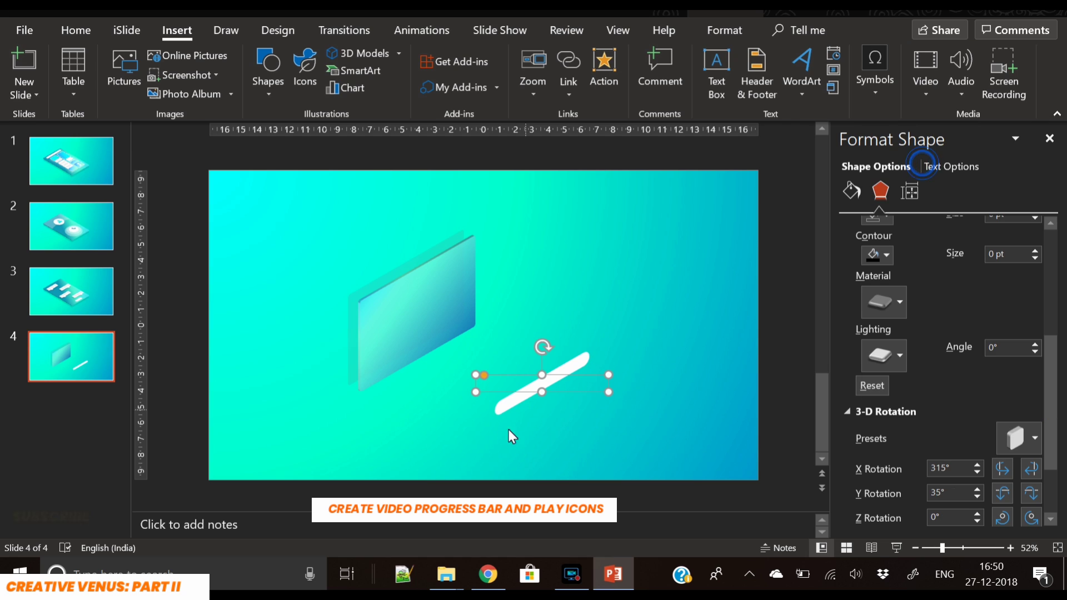
pyautogui.moveTo(542, 392); pyautogui.dragTo(544, 378)
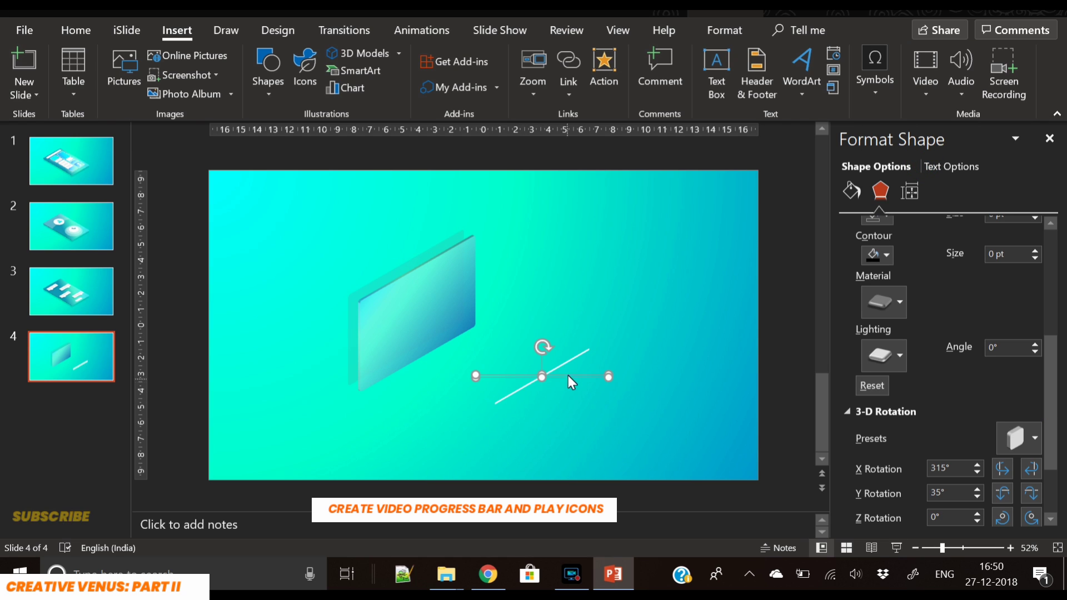
# Step: Make the line black, lay it across the card's lower face, and fade it to 43% transparency
pyautogui.click(852, 191)
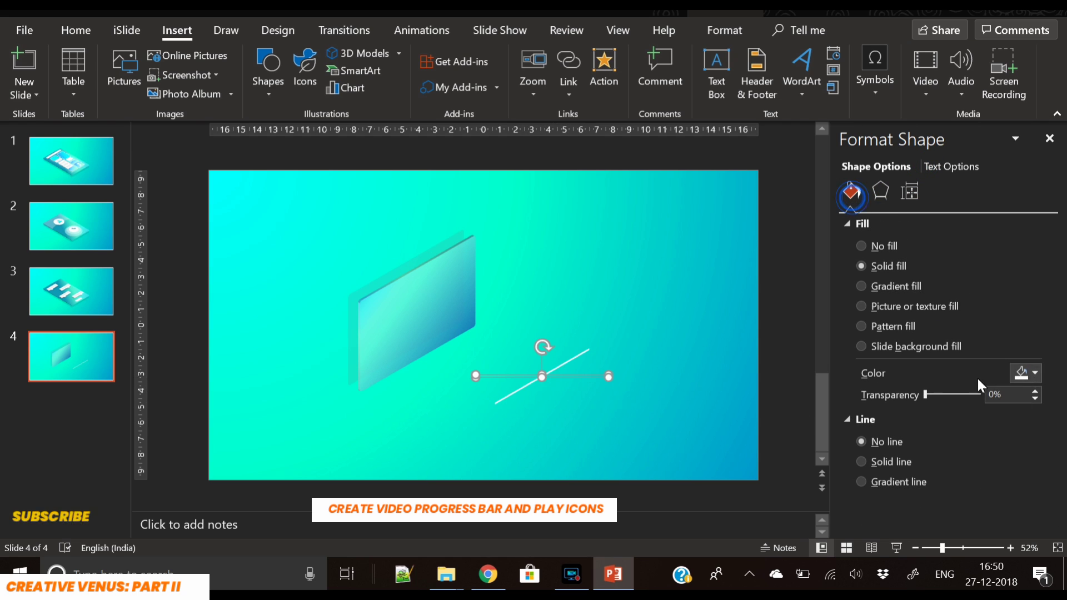
pyautogui.click(1028, 376)
pyautogui.click(938, 323)
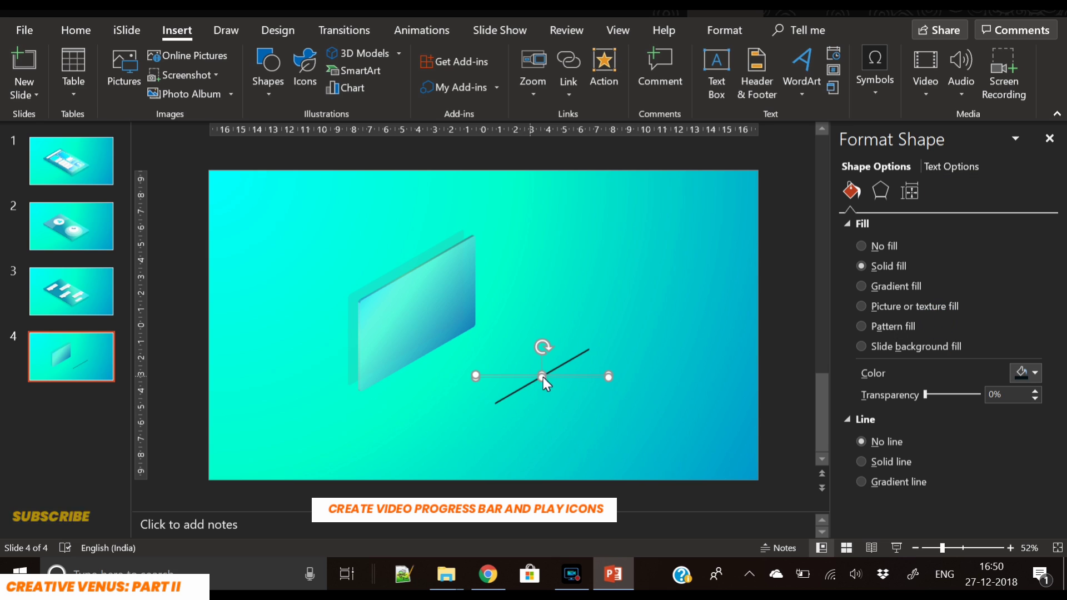
pyautogui.moveTo(556, 377); pyautogui.dragTo(432, 342)
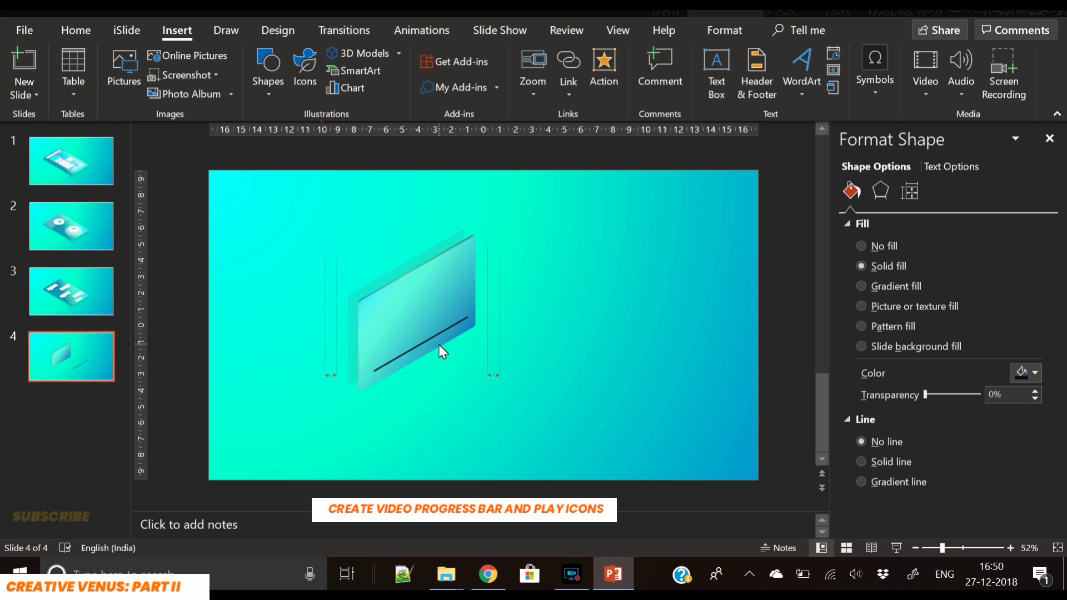
pyautogui.click(440, 326)
pyautogui.moveTo(923, 396); pyautogui.dragTo(955, 388)
# Step: Insert the Play, Next and Previous icons from the icon library
pyautogui.click(592, 382)
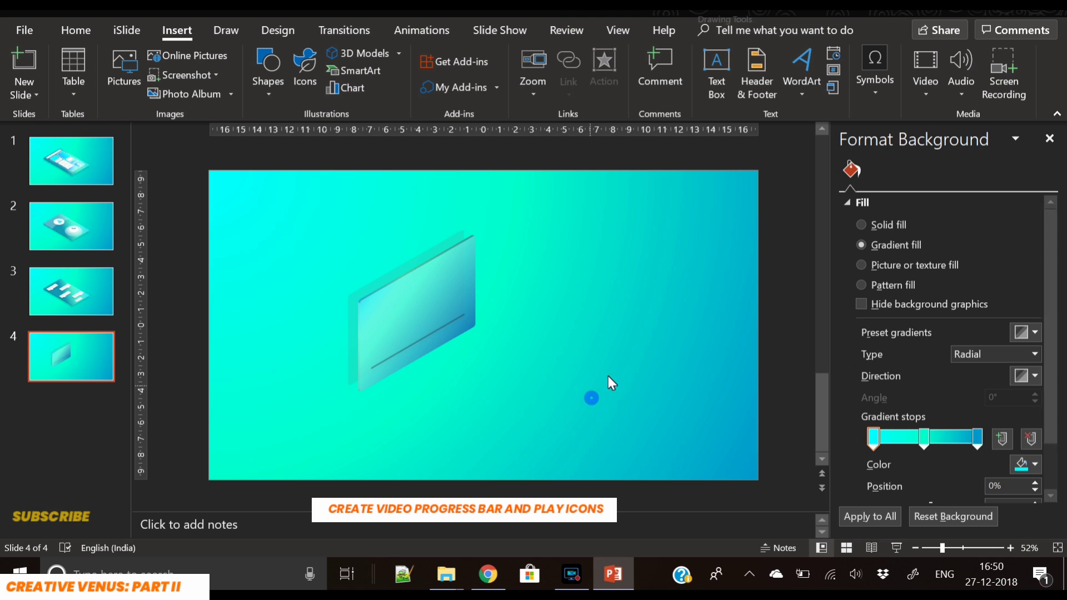
pyautogui.click(309, 84)
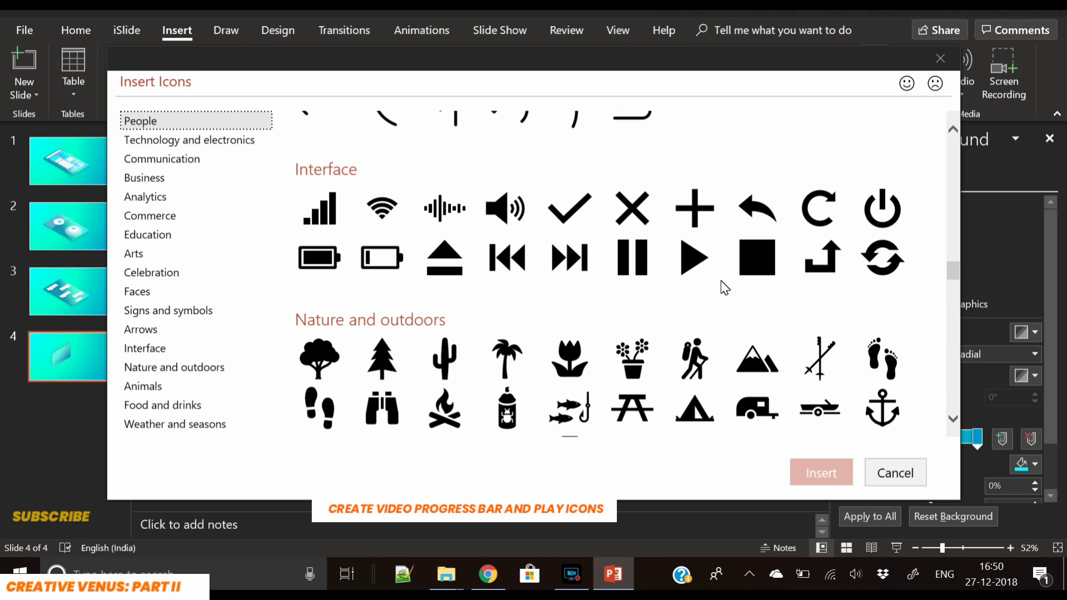
pyautogui.click(694, 258)
pyautogui.click(565, 267)
pyautogui.click(507, 257)
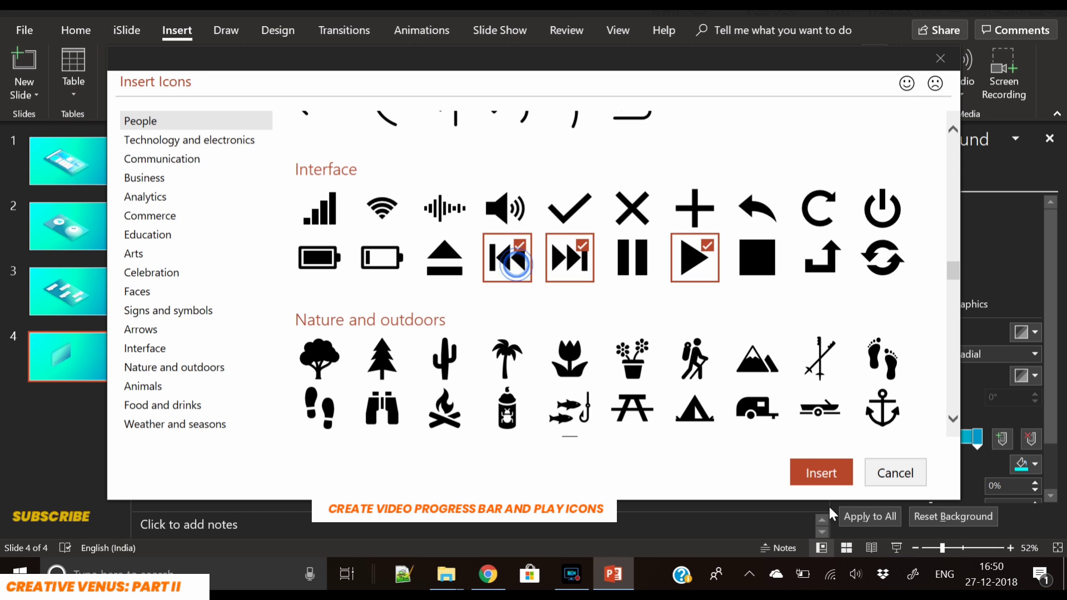
pyautogui.click(822, 472)
# Step: Make the icons white, spread them apart, and shrink all three to 1.4 cm height
pyautogui.click(1031, 65)
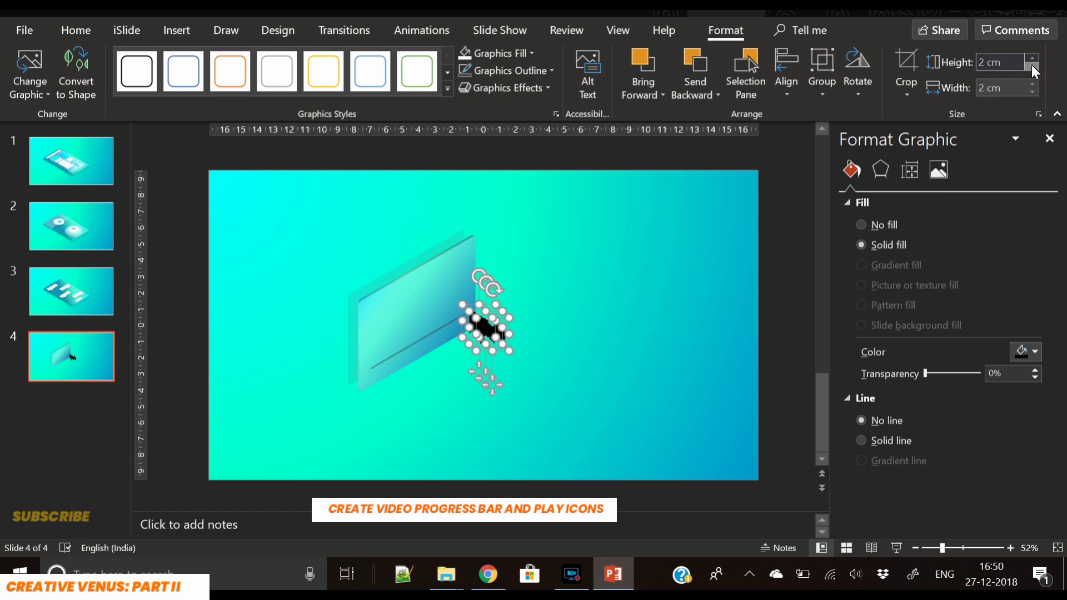
pyautogui.click(1025, 352)
pyautogui.click(945, 383)
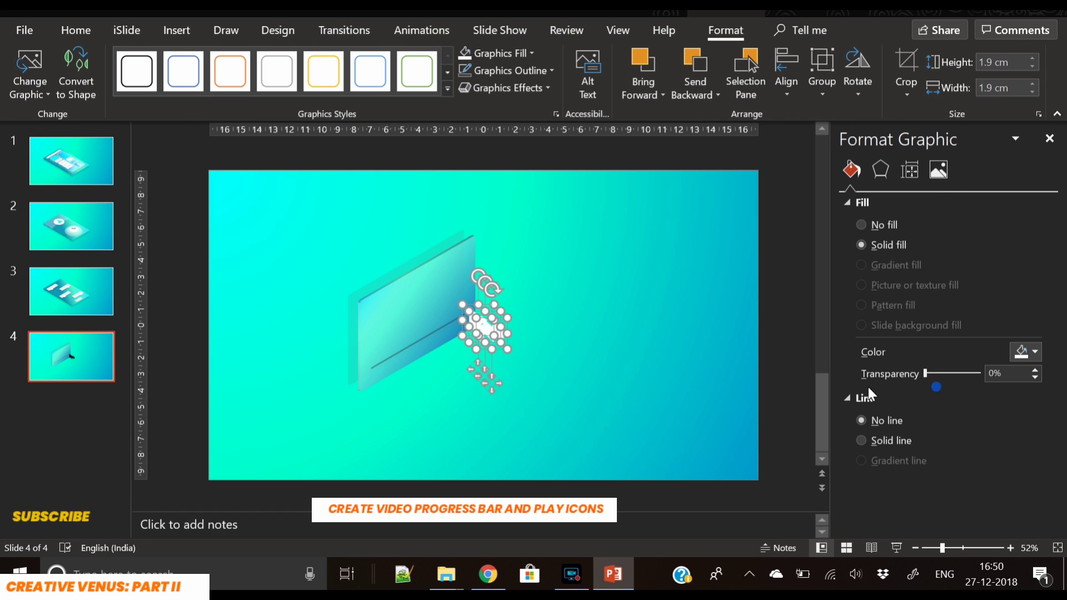
pyautogui.click(562, 402)
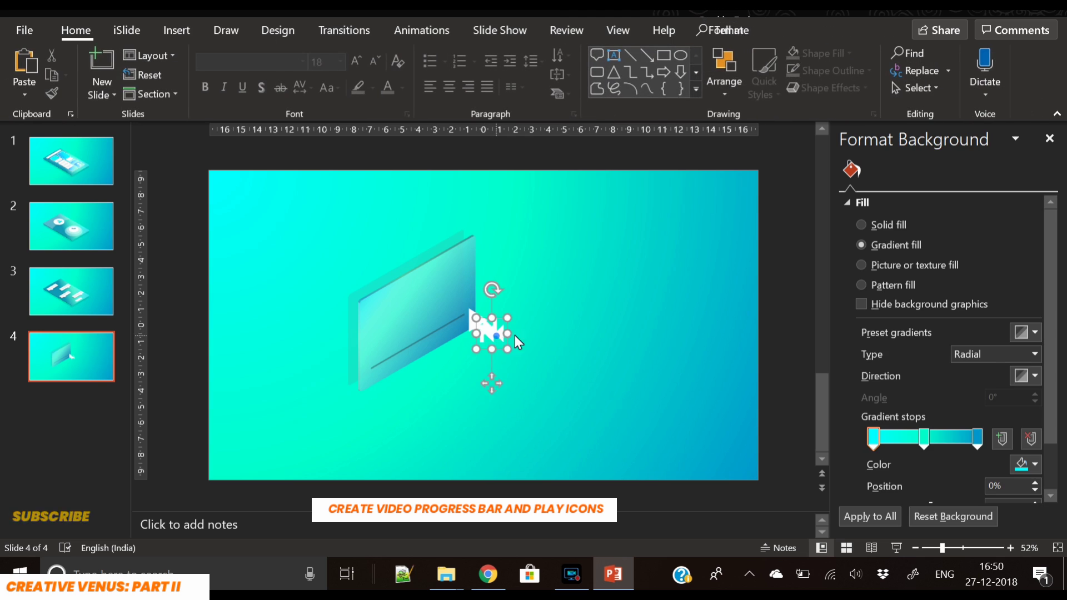
pyautogui.moveTo(489, 328); pyautogui.dragTo(581, 321)
pyautogui.moveTo(496, 335); pyautogui.dragTo(509, 381)
pyautogui.moveTo(451, 445); pyautogui.dragTo(671, 260)
pyautogui.click(1035, 66)
pyautogui.click(1034, 66)
pyautogui.click(1034, 66)
pyautogui.click(1034, 66)
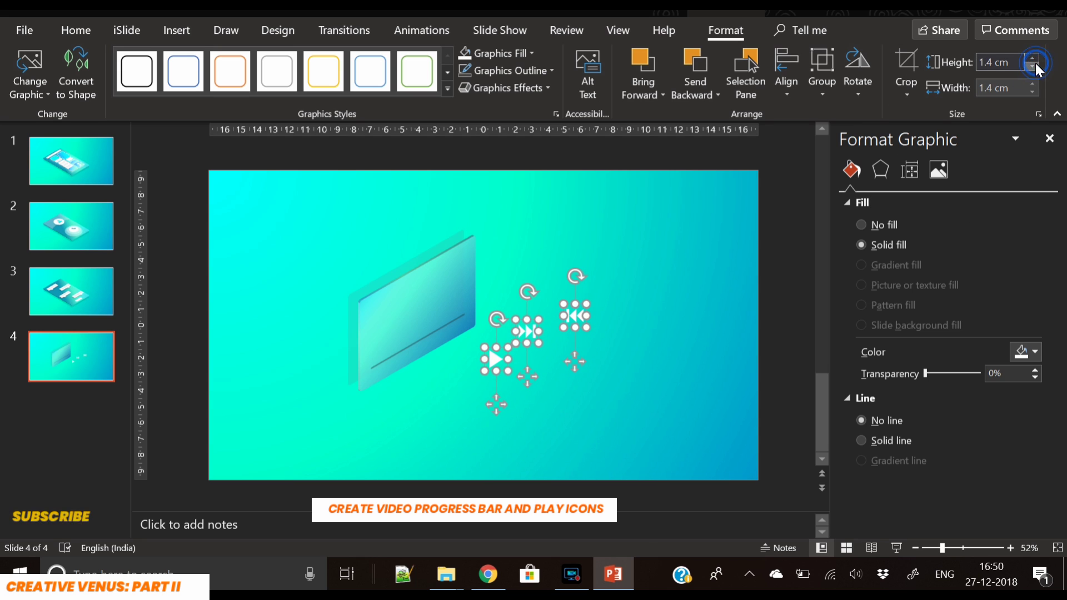
# Step: Tilt the icons with a Parallel 3-D rotation preset and place them on the card above the line
pyautogui.click(877, 173)
pyautogui.scroll(-5, 939, 402)
pyautogui.click(1015, 418)
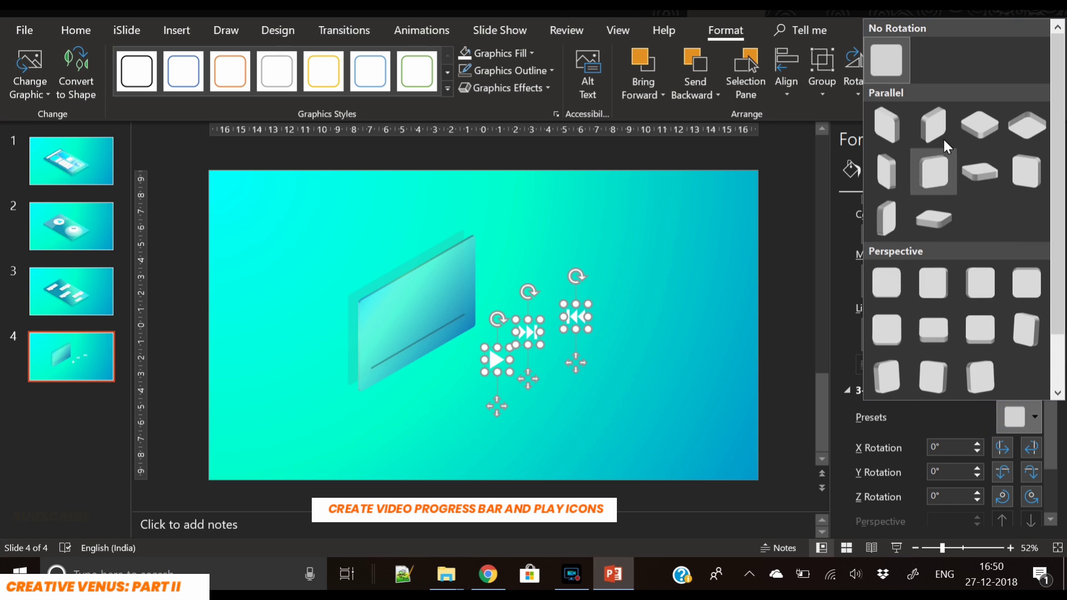
pyautogui.click(934, 126)
pyautogui.click(567, 429)
pyautogui.moveTo(496, 360); pyautogui.dragTo(421, 311)
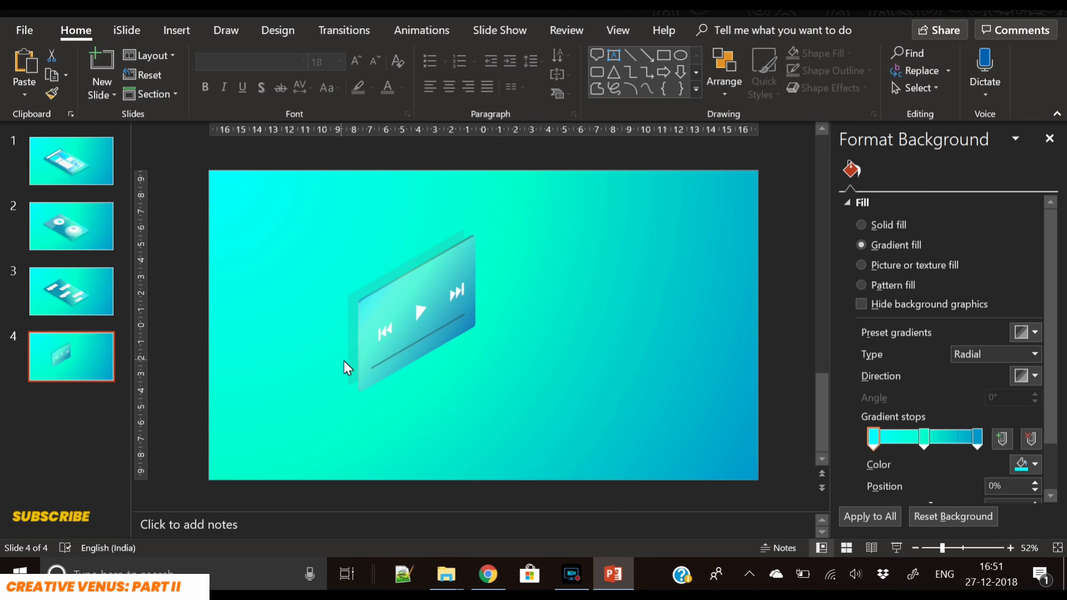
# Step: Duplicate the card, lay the copy flat as a diamond with a 3-D preset, and slide it underneath
pyautogui.click(375, 369)
pyautogui.hotkey('ctrl', 'd')
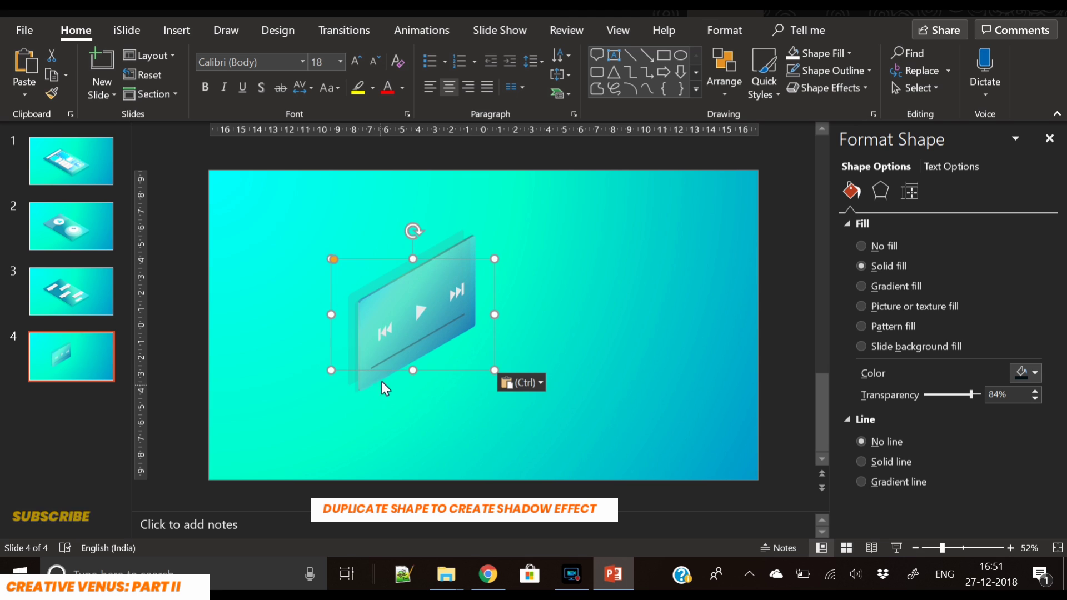
pyautogui.moveTo(378, 372); pyautogui.dragTo(545, 410)
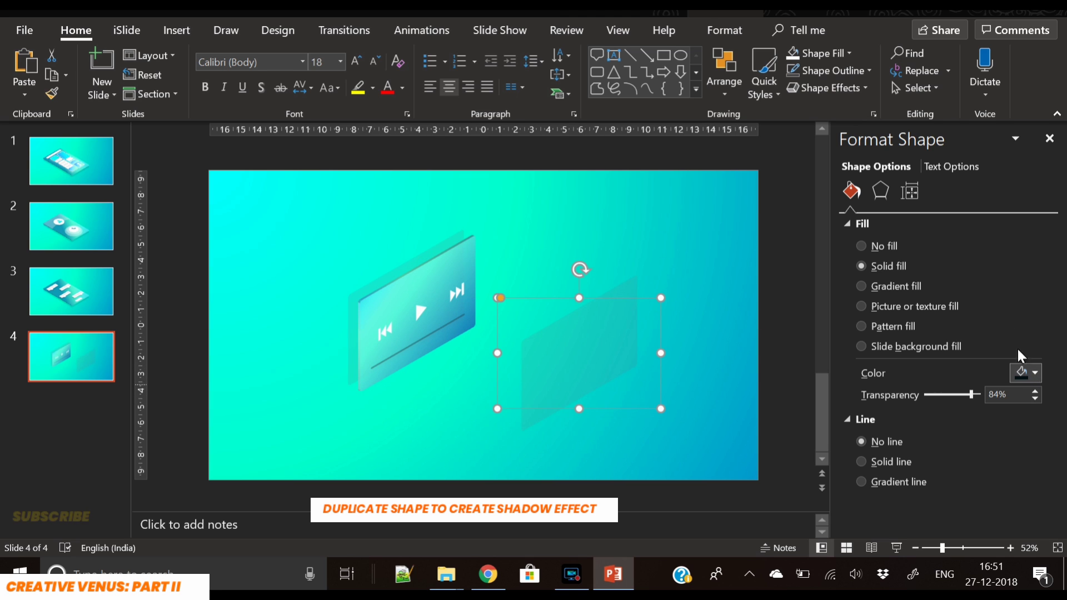
pyautogui.click(881, 192)
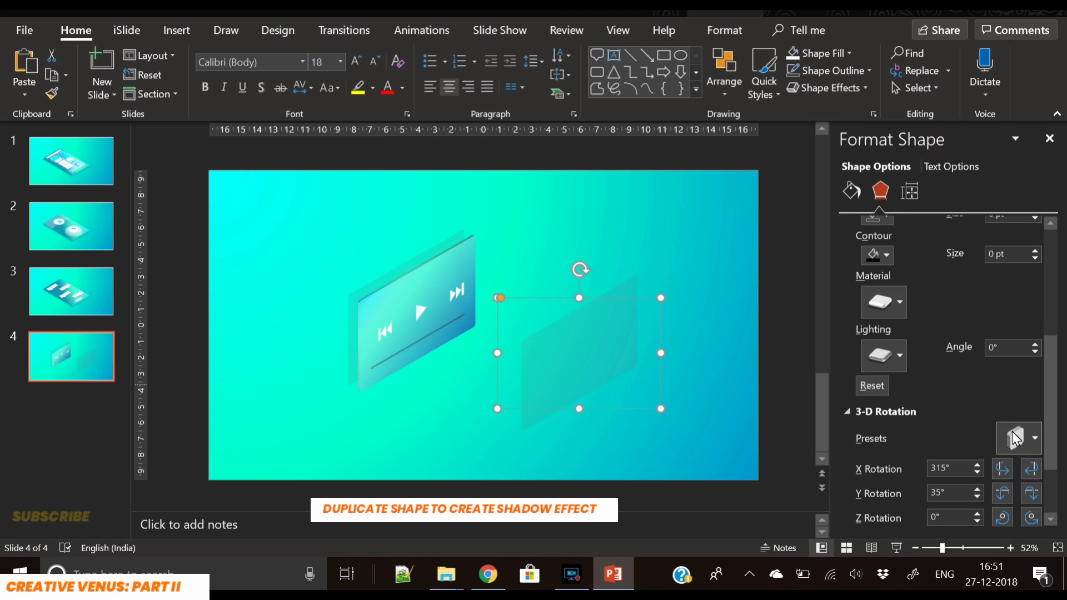
pyautogui.click(1027, 444)
pyautogui.click(980, 135)
pyautogui.moveTo(576, 374); pyautogui.dragTo(471, 395)
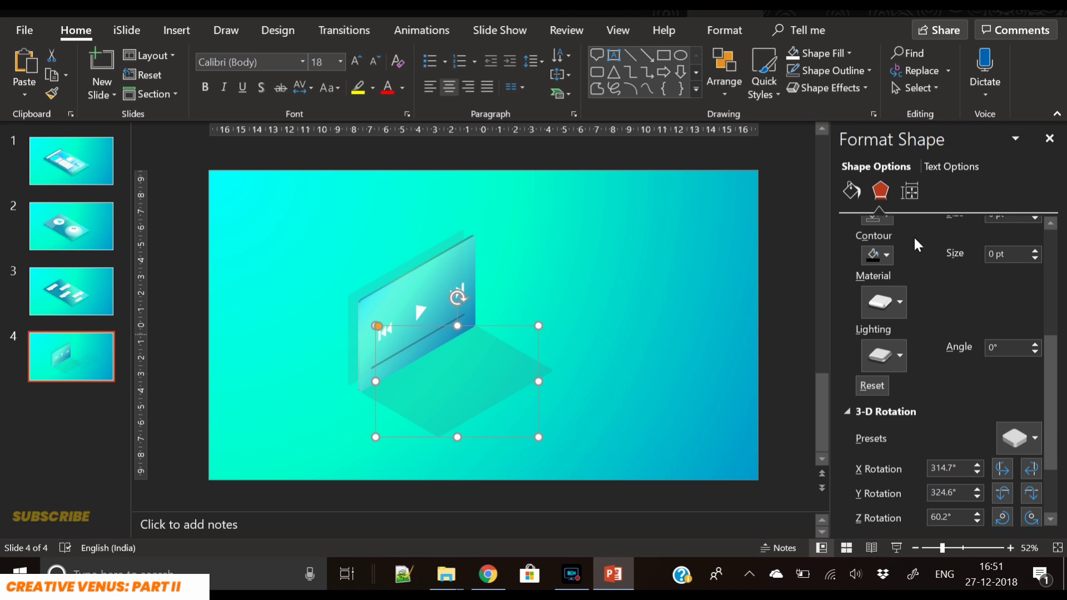
# Step: Give the shadow a linear, downward gradient fill starting in black
pyautogui.click(851, 190)
pyautogui.click(887, 288)
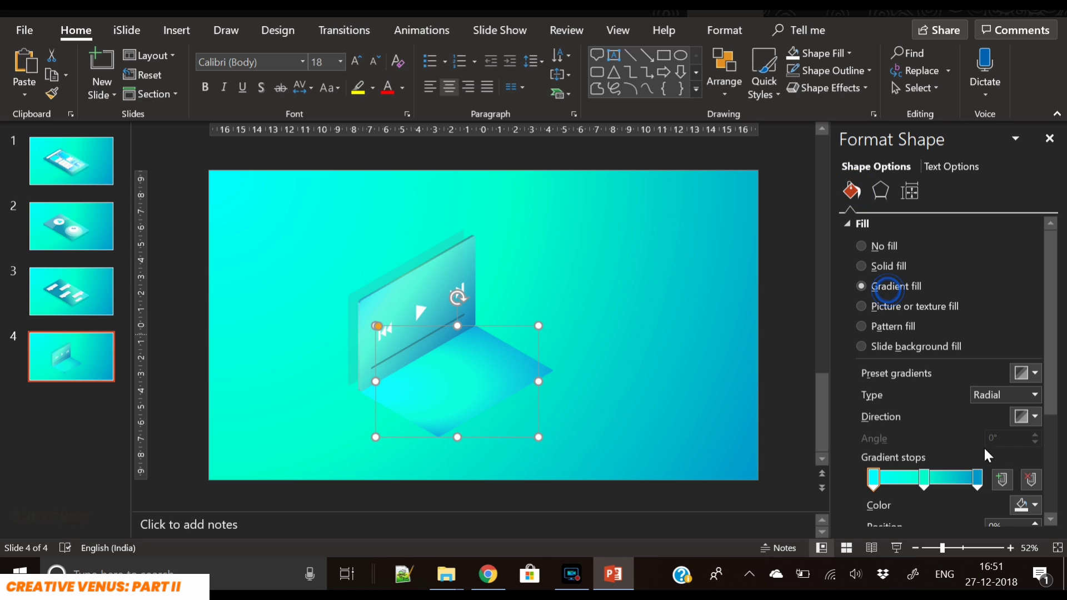
pyautogui.click(1030, 479)
pyautogui.click(924, 479)
pyautogui.moveTo(925, 481); pyautogui.dragTo(873, 479)
pyautogui.click(1022, 505)
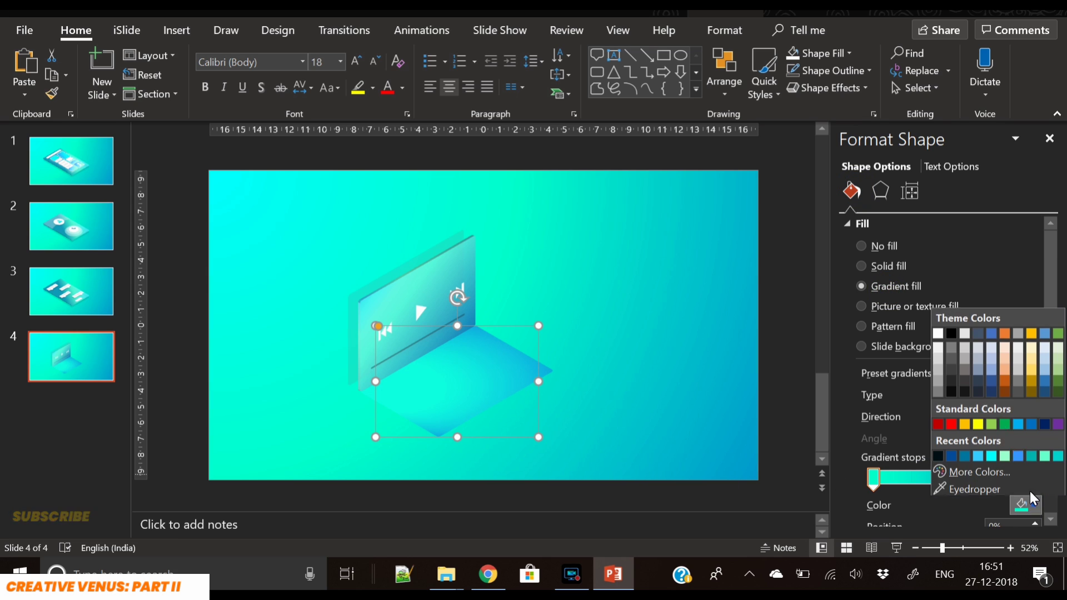
pyautogui.click(951, 334)
pyautogui.click(977, 479)
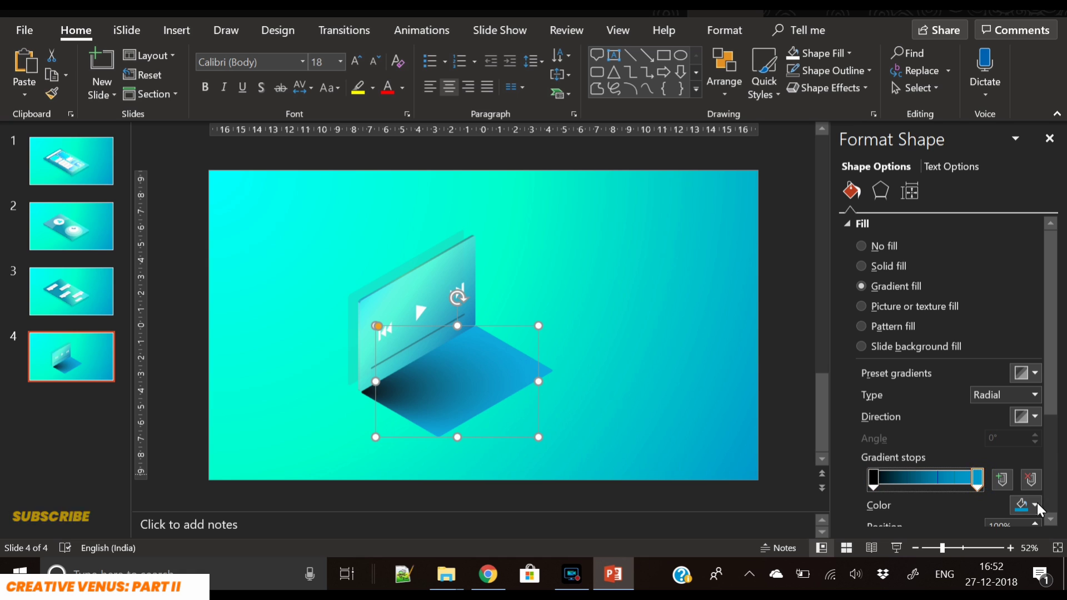
pyautogui.click(1019, 396)
pyautogui.click(999, 412)
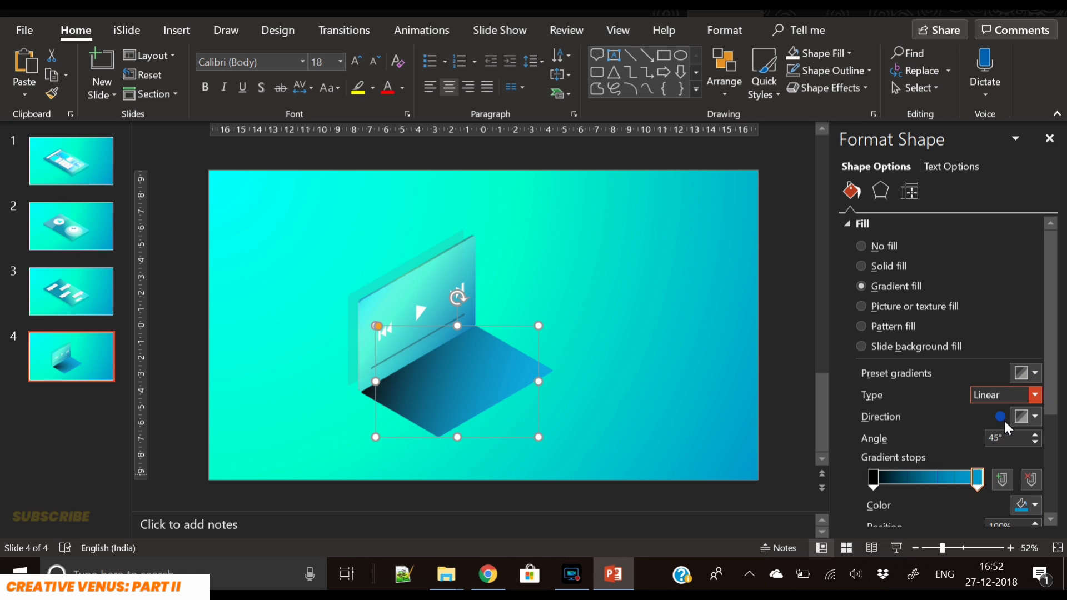
pyautogui.click(1023, 417)
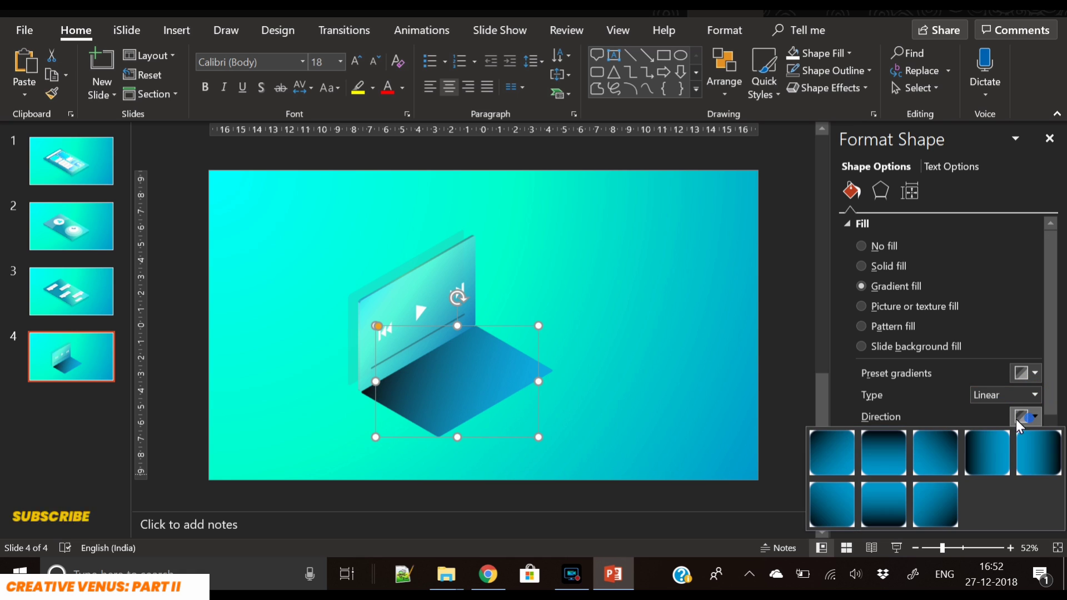
pyautogui.click(894, 456)
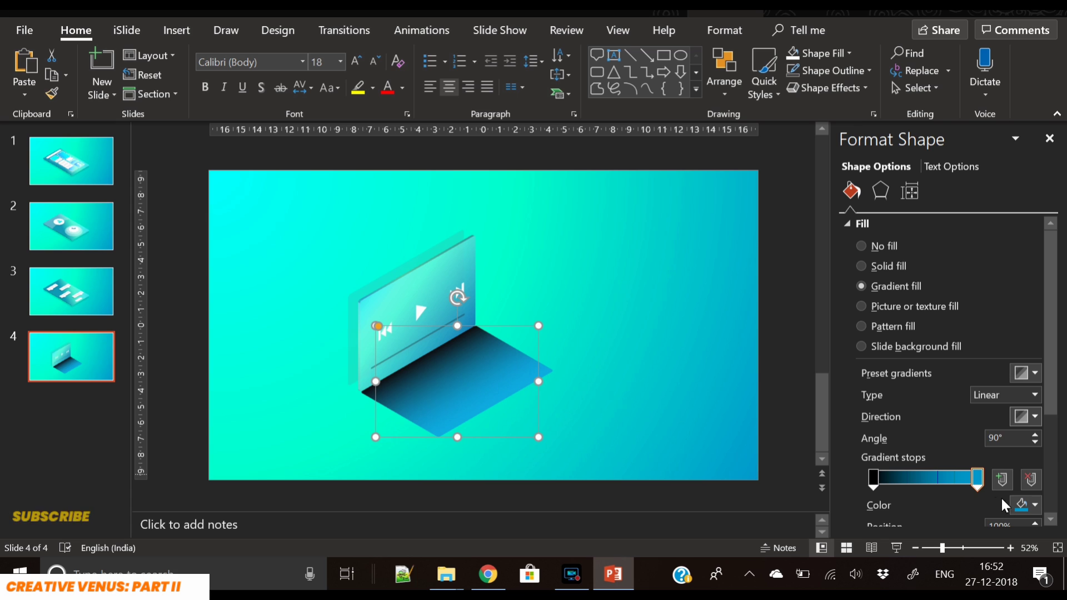
# Step: Make the end stop black and fully transparent, move it inward, and make the left stop partly transparent
pyautogui.click(1020, 504)
pyautogui.click(951, 332)
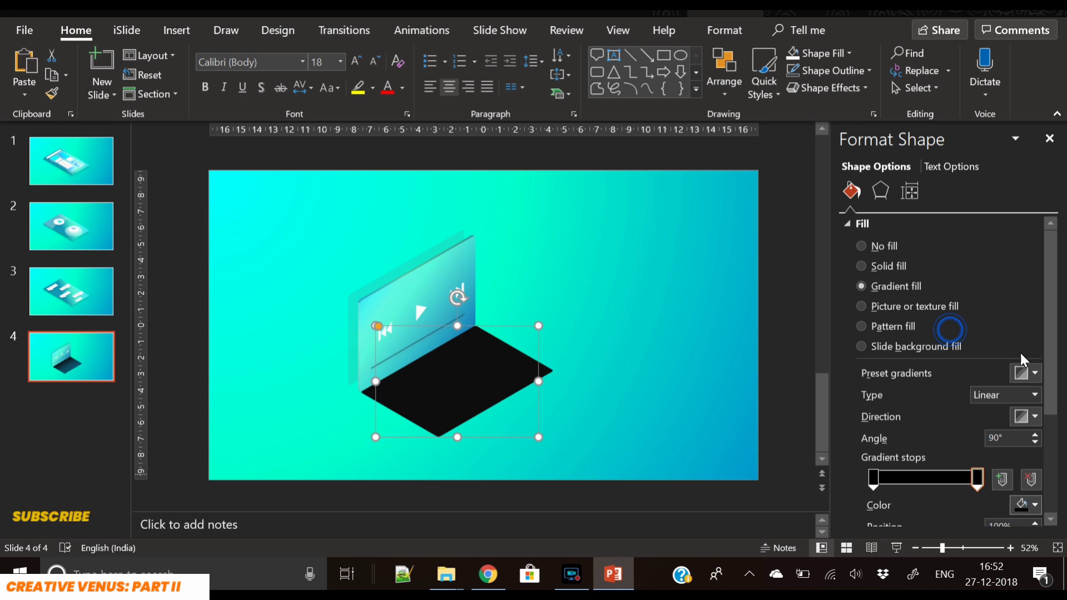
pyautogui.scroll(-5, 916, 388)
pyautogui.moveTo(932, 385); pyautogui.dragTo(981, 385)
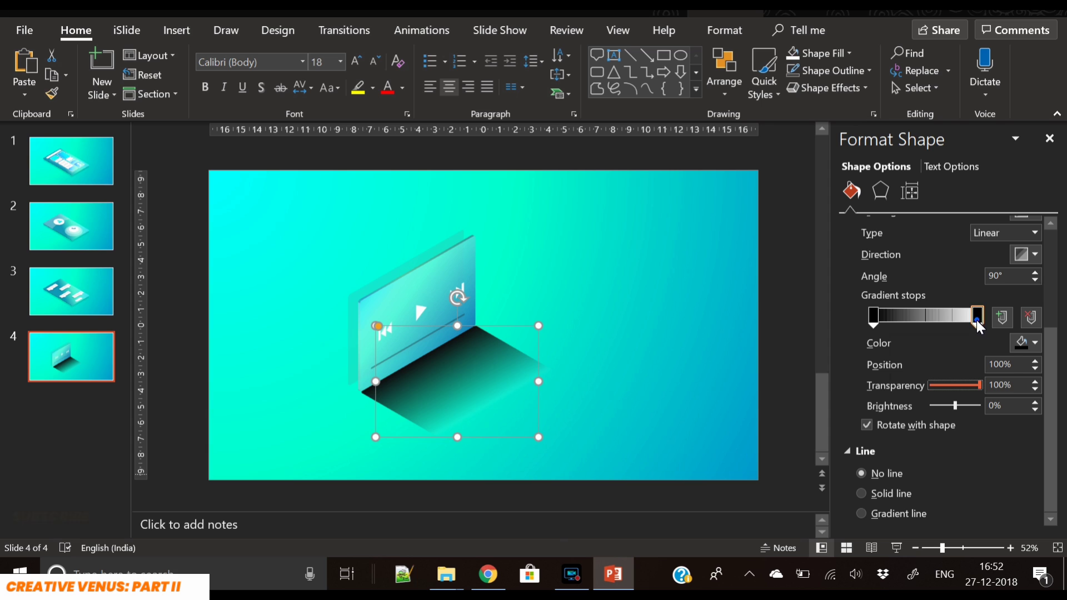
pyautogui.moveTo(977, 317); pyautogui.dragTo(945, 317)
pyautogui.click(873, 317)
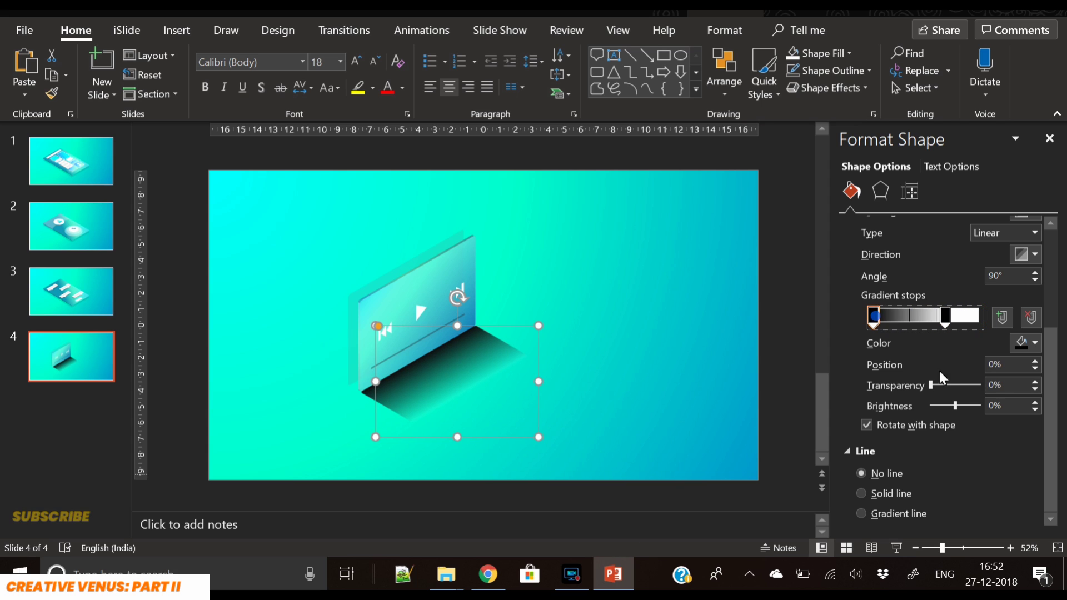
pyautogui.moveTo(930, 385); pyautogui.dragTo(971, 387)
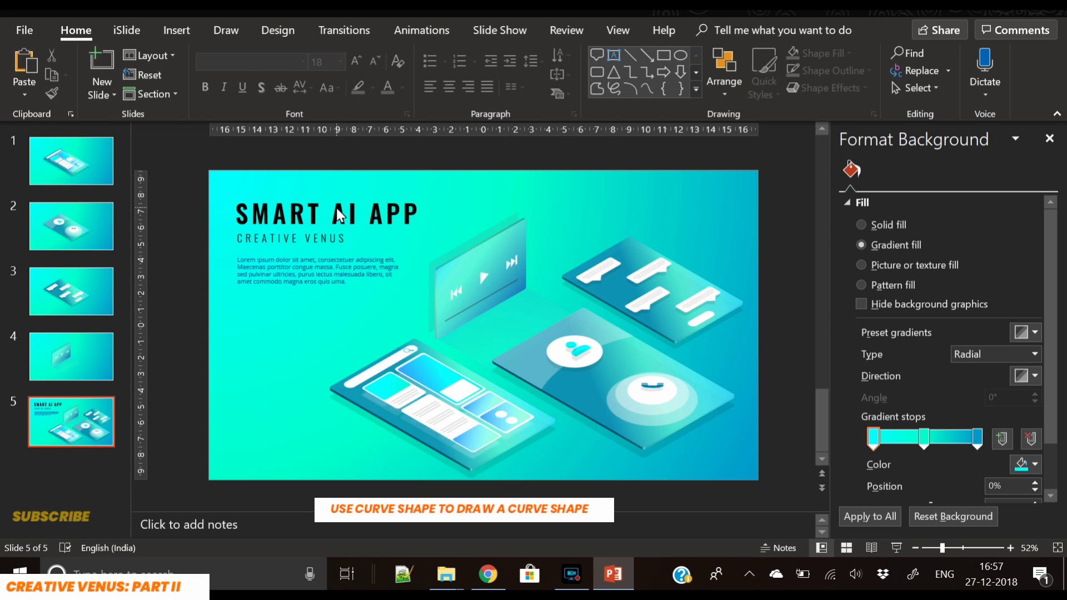
# Step: Draw a closed wavy Curve shape from below the slide, up its left side, past the top edge
pyautogui.click(177, 30)
pyautogui.click(268, 75)
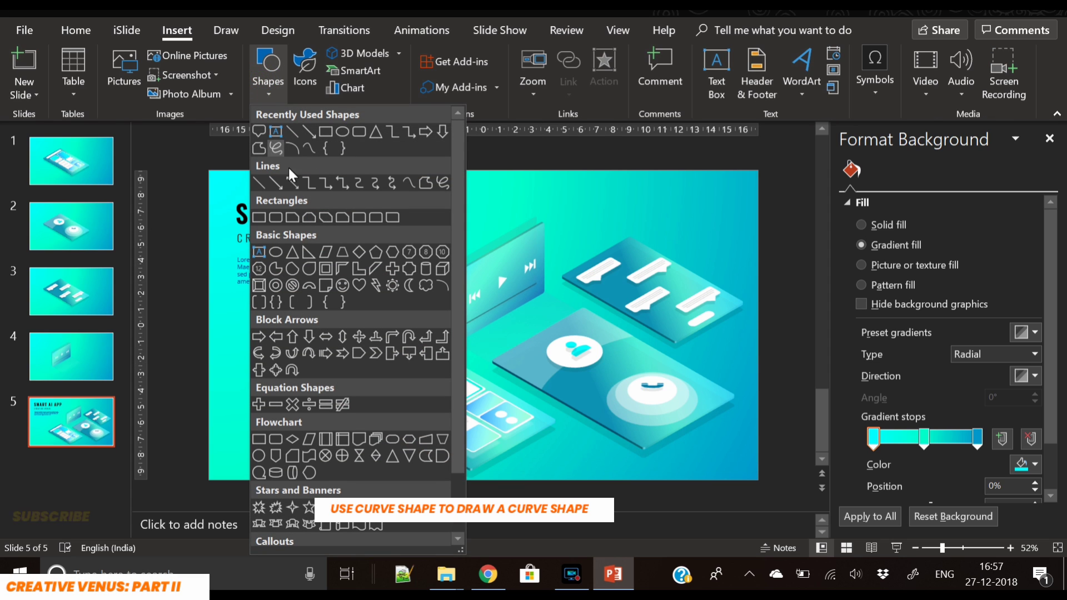
pyautogui.click(301, 148)
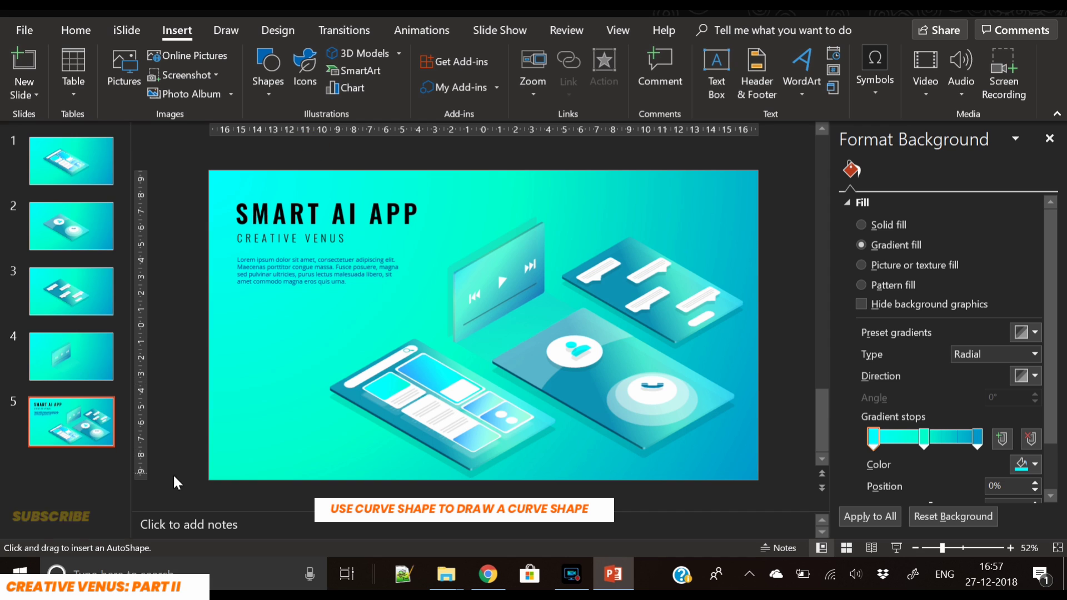
pyautogui.click(238, 496)
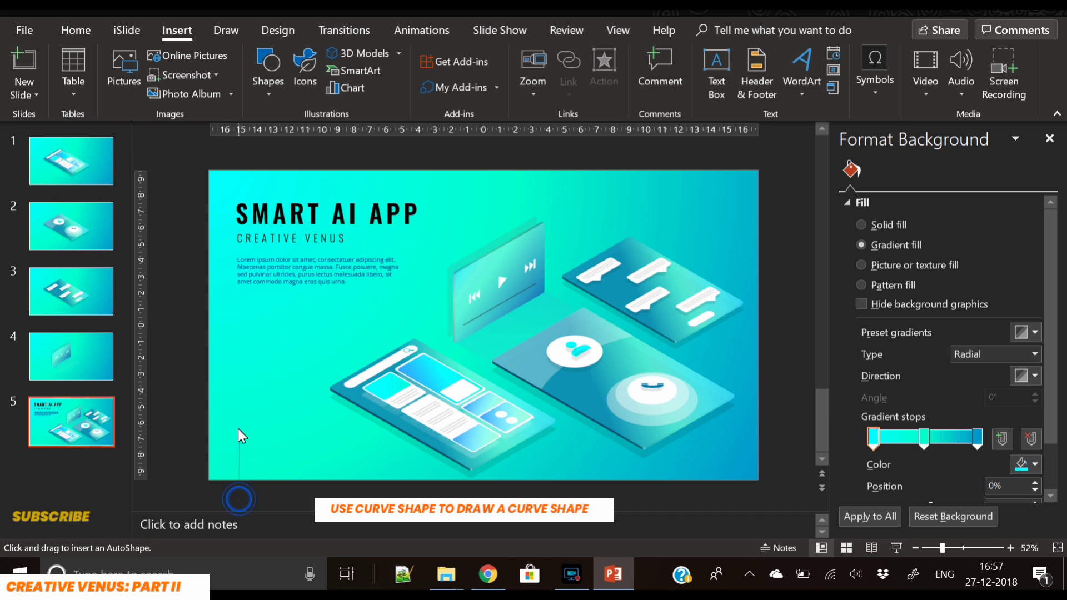
pyautogui.click(226, 410)
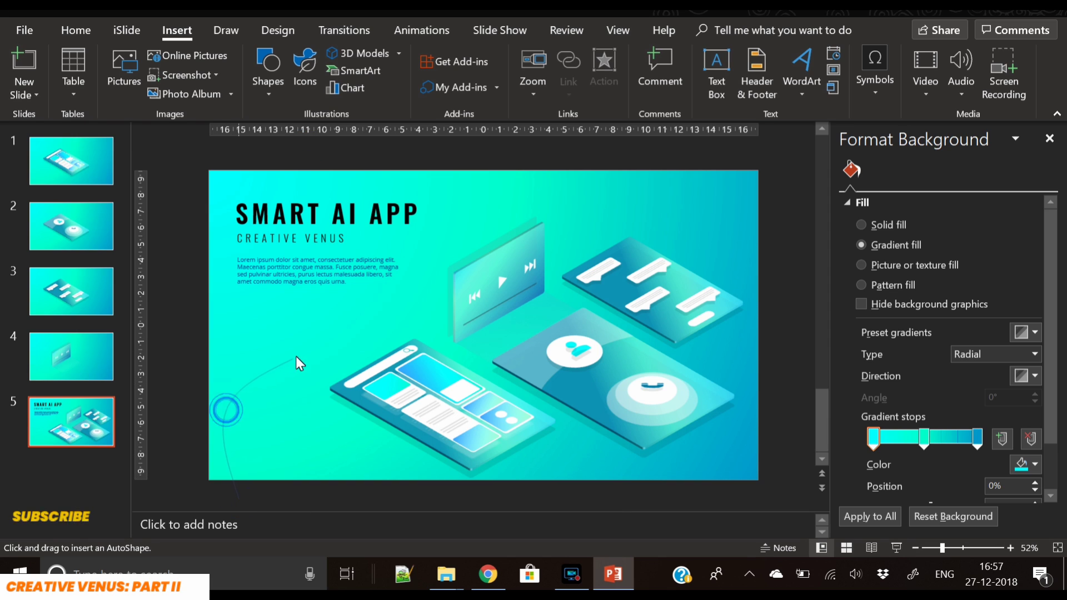
pyautogui.click(343, 294)
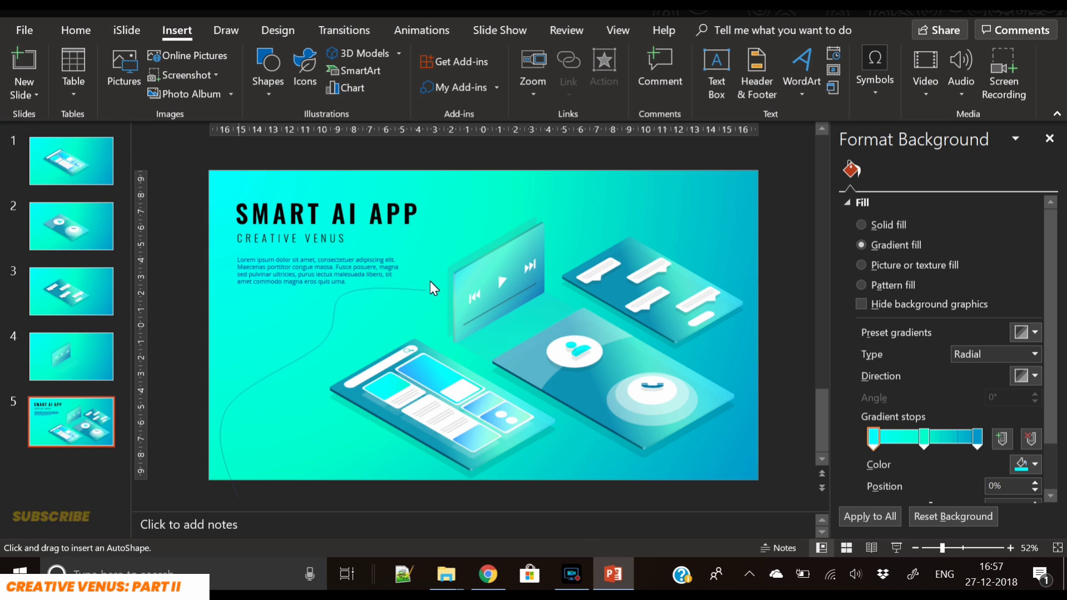
pyautogui.click(430, 281)
pyautogui.click(471, 209)
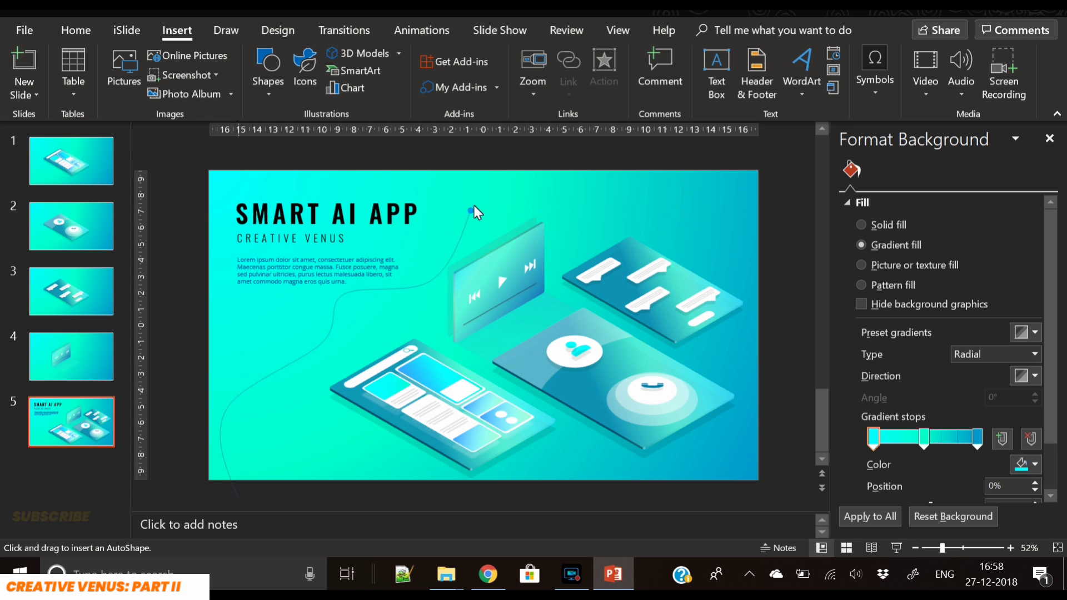
pyautogui.click(558, 176)
pyautogui.click(568, 154)
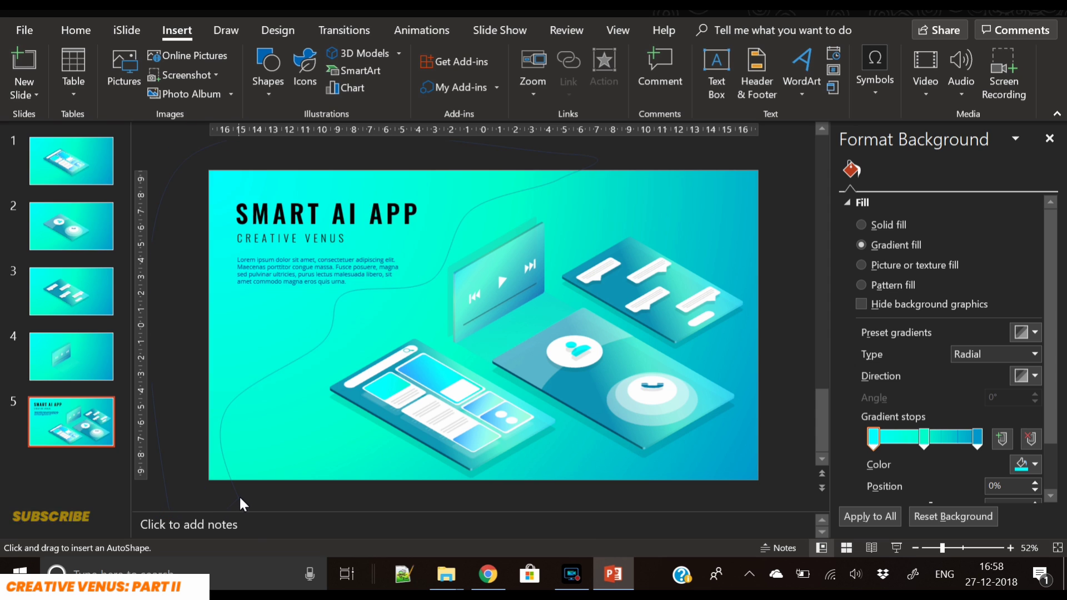
pyautogui.click(239, 495)
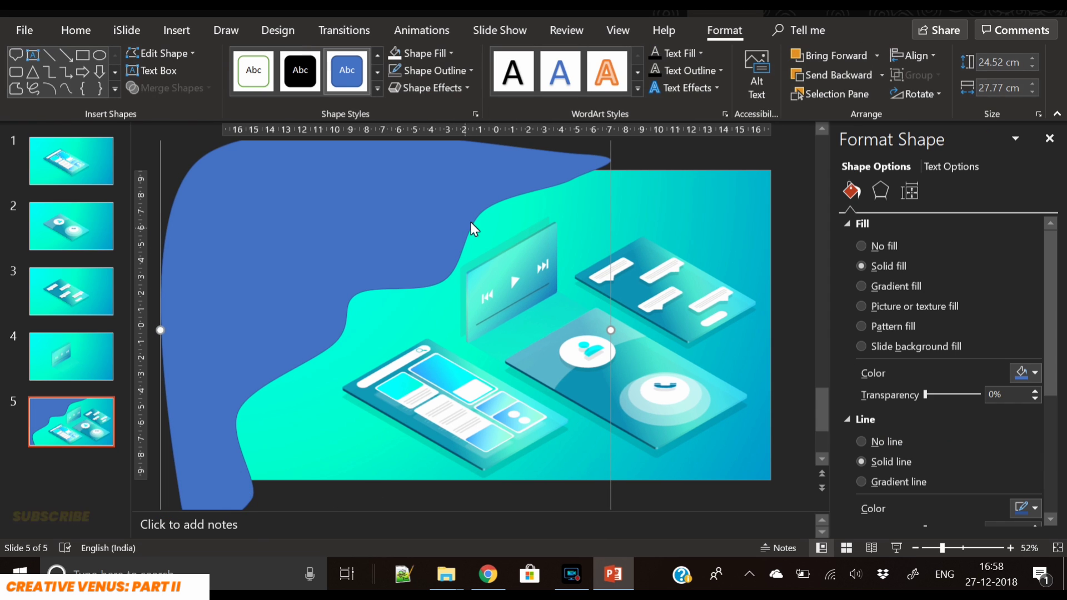
# Step: Fill the wavy shape white with no outline and send it to the back
pyautogui.click(388, 70)
pyautogui.click(399, 58)
pyautogui.rightClick(311, 235)
pyautogui.click(383, 397)
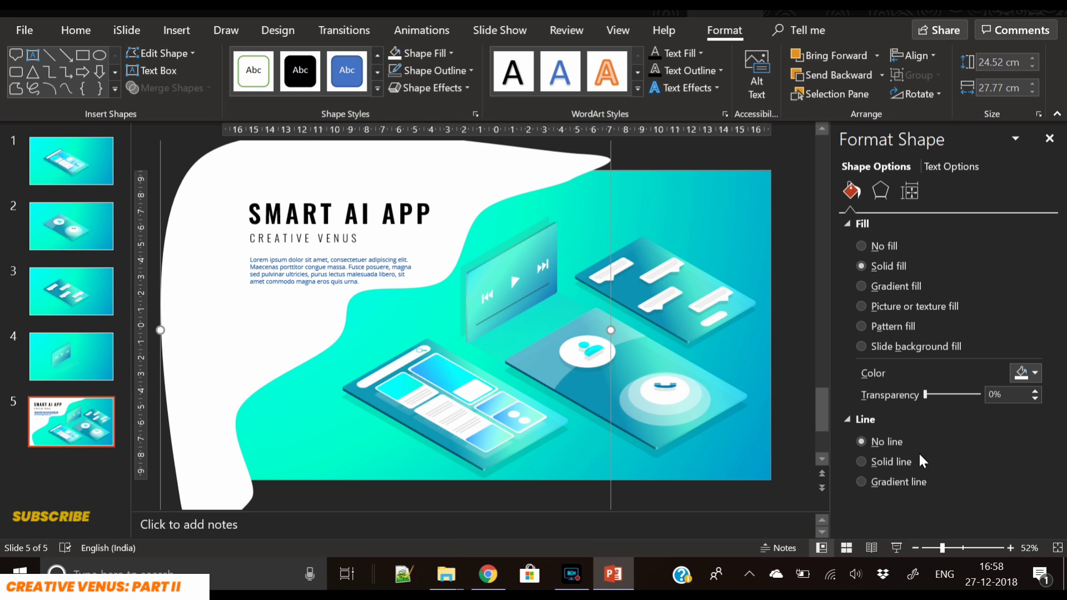
# Step: Set the wavy shape's transparency to 35% and zoom out to see its overhangs
pyautogui.moveTo(925, 393); pyautogui.dragTo(946, 391)
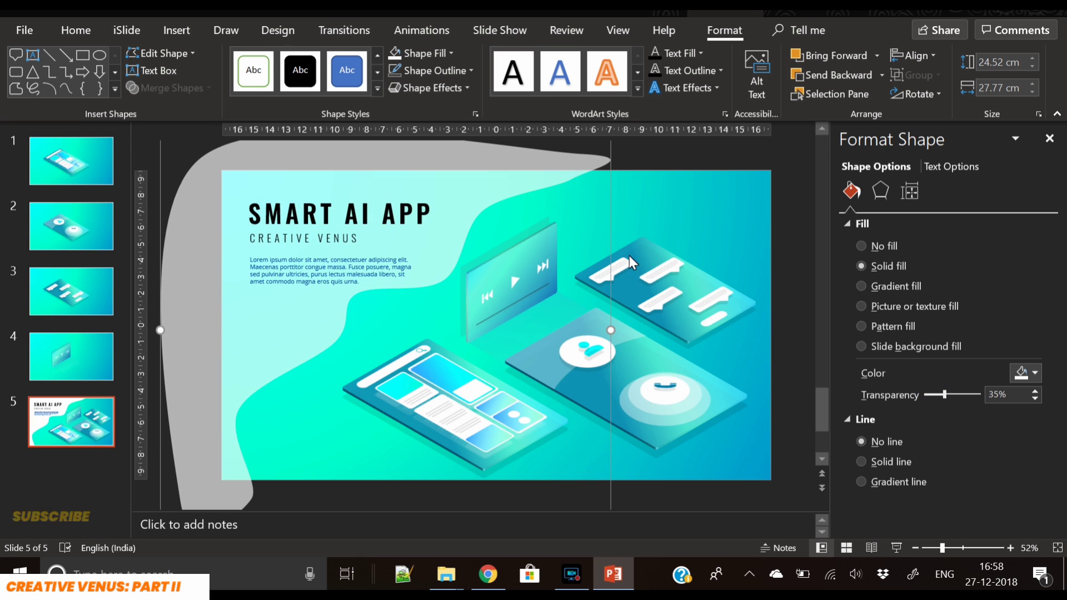
pyautogui.click(914, 547)
pyautogui.click(914, 548)
pyautogui.click(914, 548)
pyautogui.click(549, 215)
# Step: Trim the wavy shape's top overhang by subtracting a rectangle drawn over it
pyautogui.click(165, 34)
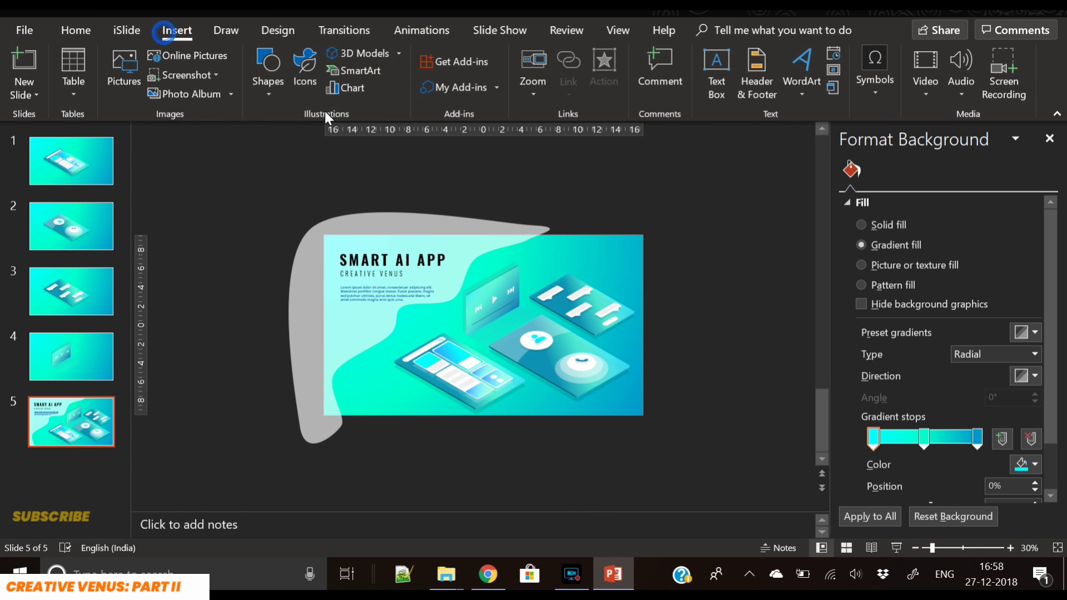
pyautogui.click(266, 78)
pyautogui.click(329, 132)
pyautogui.moveTo(239, 191); pyautogui.dragTo(704, 232)
pyautogui.click(291, 284)
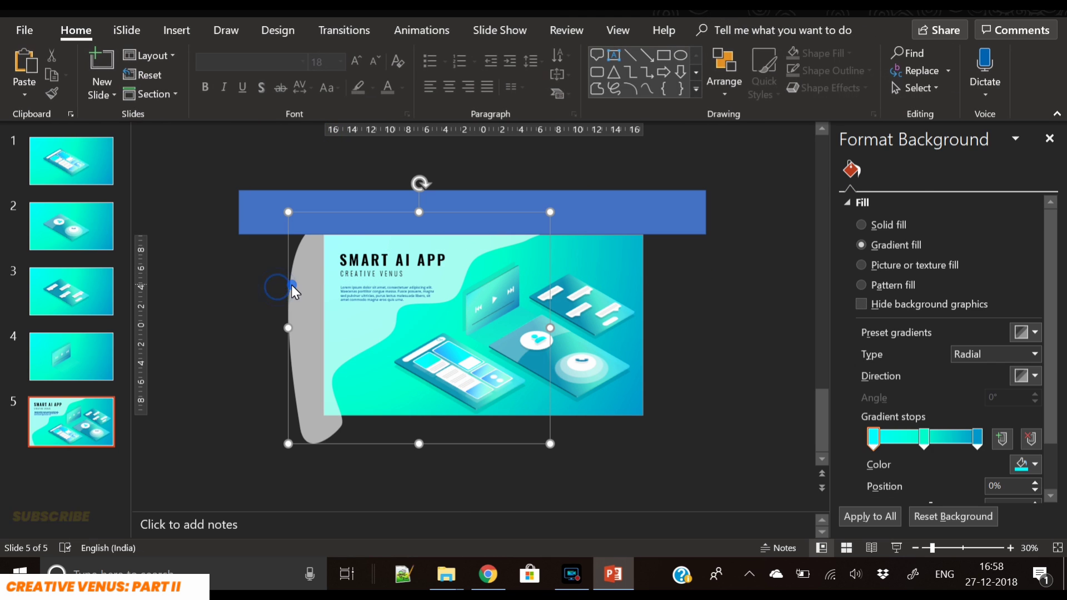
pyautogui.keyDown('shift'); pyautogui.click(319, 199); pyautogui.keyUp('shift')
pyautogui.click(184, 88)
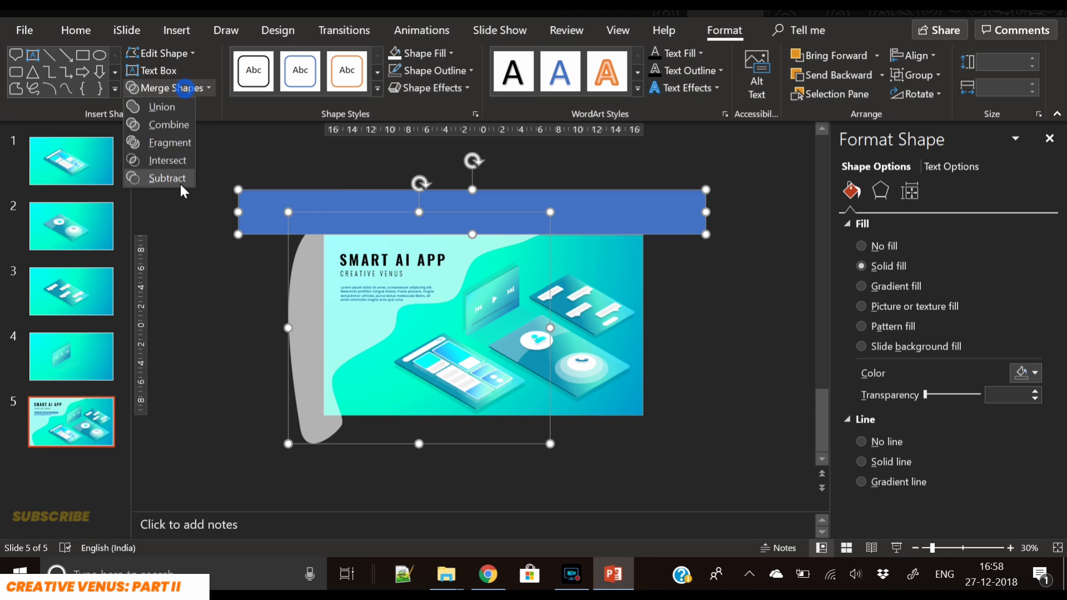
pyautogui.click(179, 182)
# Step: Cut away the left overhang with a tall rectangle and Merge Shapes > Subtract
pyautogui.click(189, 37)
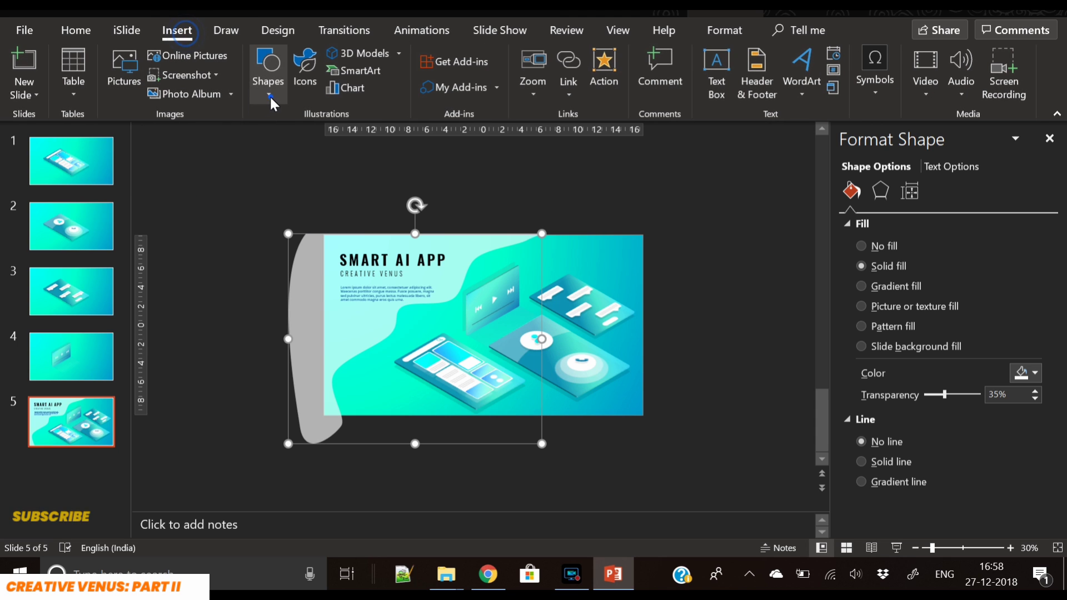
pyautogui.click(269, 89)
pyautogui.click(328, 132)
pyautogui.moveTo(233, 180); pyautogui.dragTo(323, 501)
pyautogui.click(349, 352)
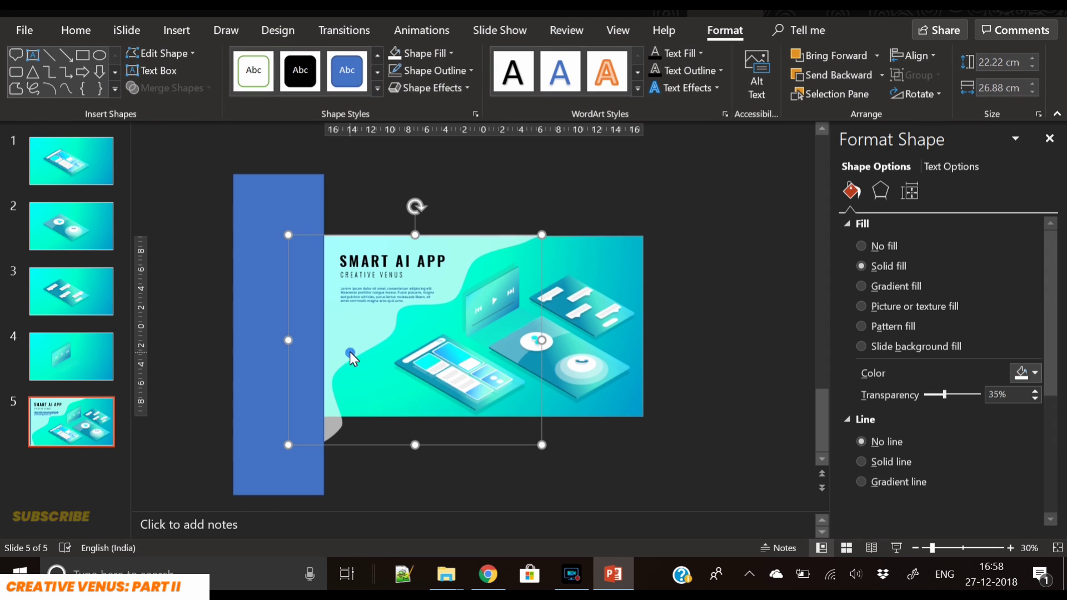
pyautogui.keyDown('shift'); pyautogui.click(277, 249); pyautogui.keyUp('shift')
pyautogui.click(160, 88)
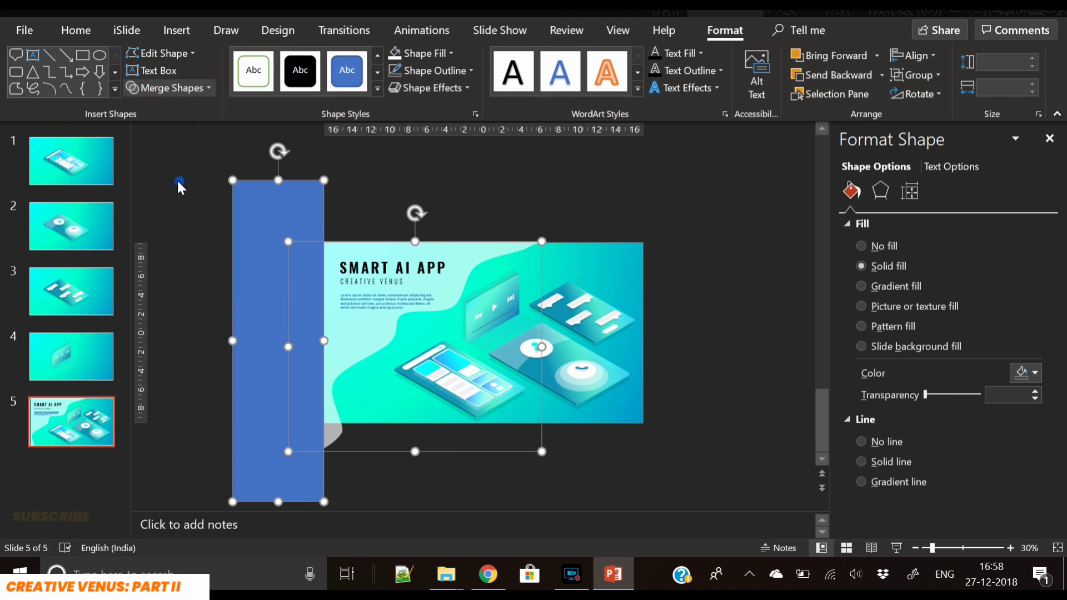
pyautogui.click(177, 179)
# Step: Subtract a rectangle covering the bottom overhang so the wavy shape fits the slide
pyautogui.click(188, 29)
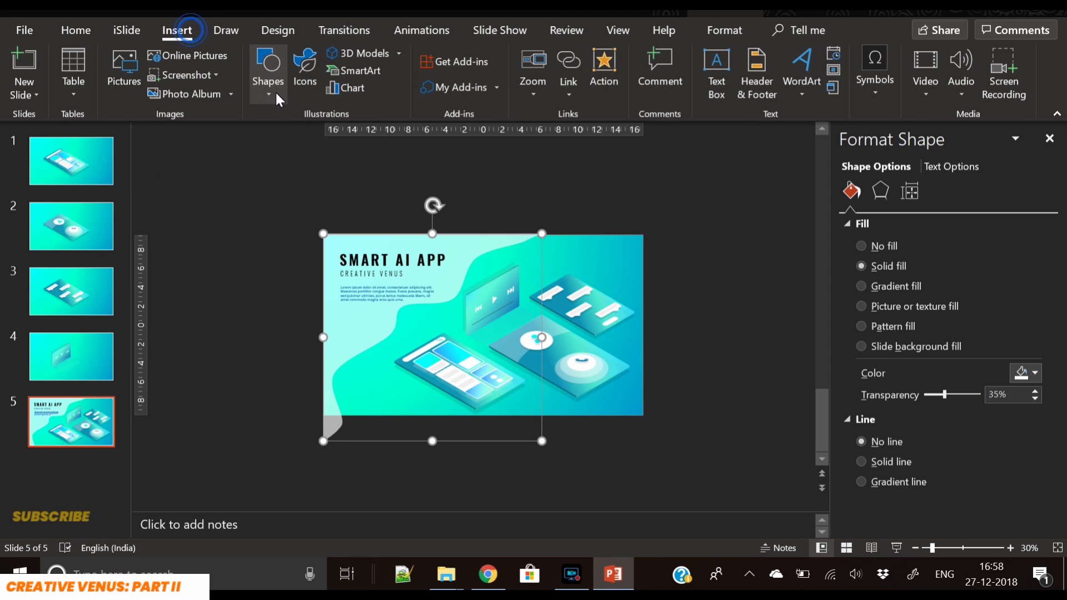
pyautogui.click(276, 95)
pyautogui.click(329, 147)
pyautogui.moveTo(281, 428); pyautogui.dragTo(530, 484)
pyautogui.moveTo(406, 432); pyautogui.dragTo(402, 414)
pyautogui.click(334, 336)
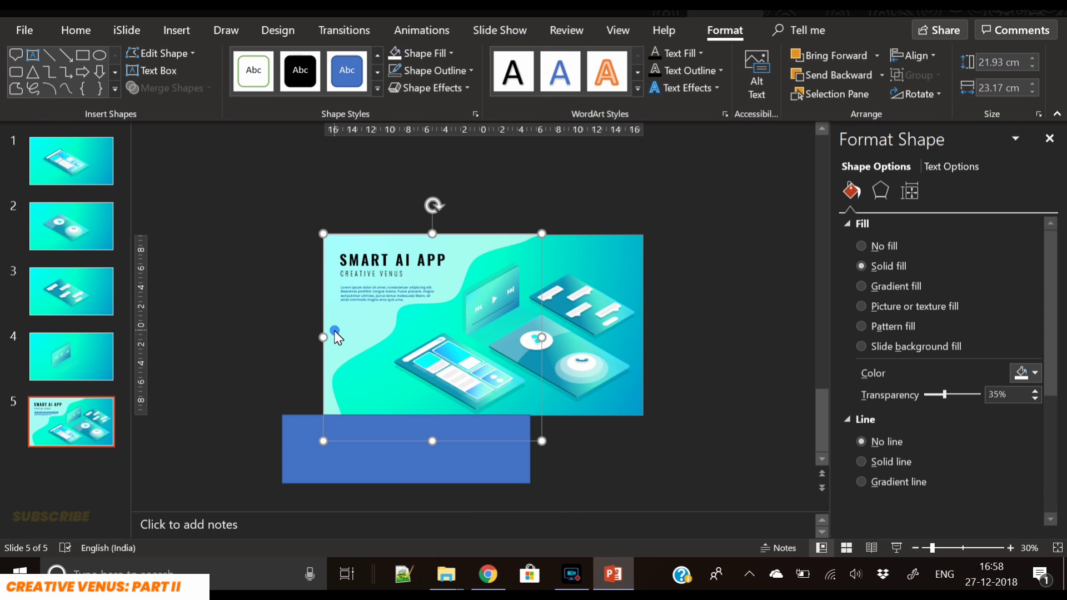
pyautogui.keyDown('shift'); pyautogui.click(379, 458); pyautogui.keyUp('shift')
pyautogui.click(191, 86)
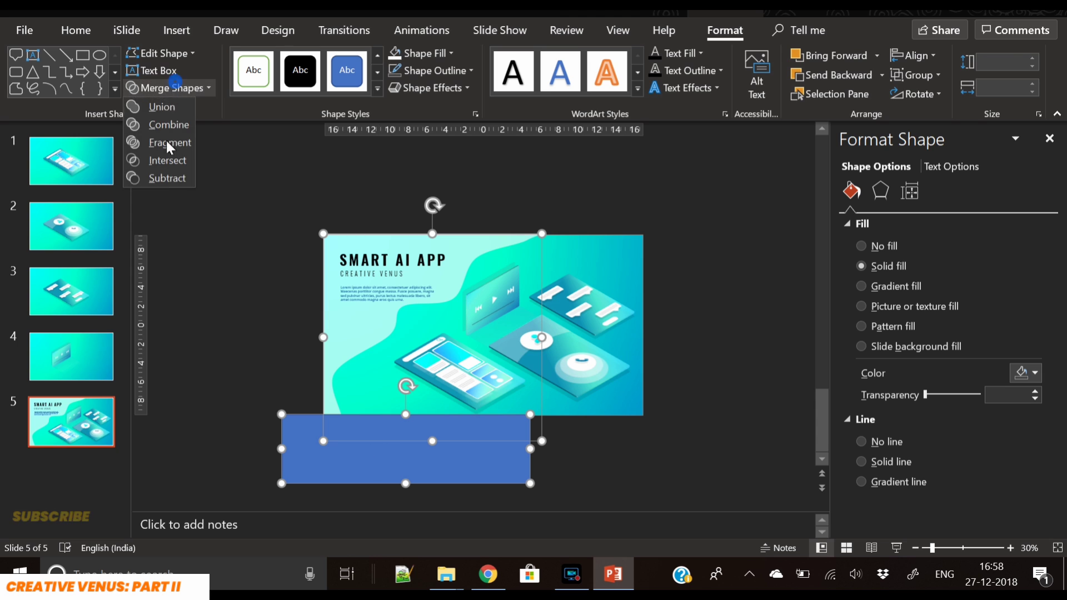
pyautogui.click(162, 182)
pyautogui.click(240, 390)
# Step: Make the wavy white shape fully opaque and reselect it with the whole slide in view
pyautogui.scroll(3, 240, 392)
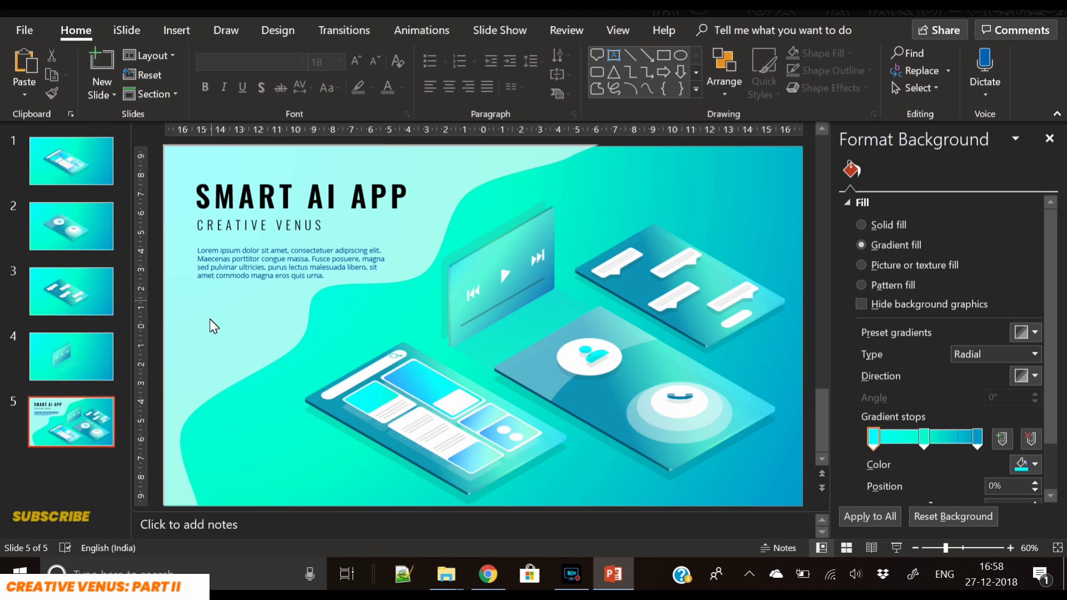
pyautogui.click(205, 341)
pyautogui.moveTo(944, 396); pyautogui.dragTo(920, 397)
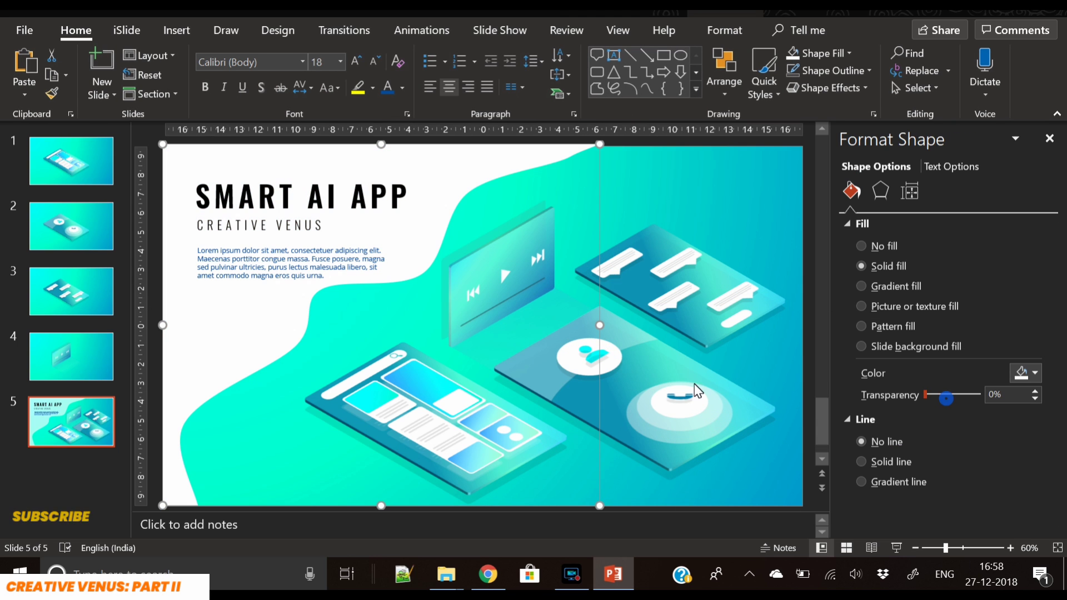
pyautogui.click(913, 554)
pyautogui.click(912, 555)
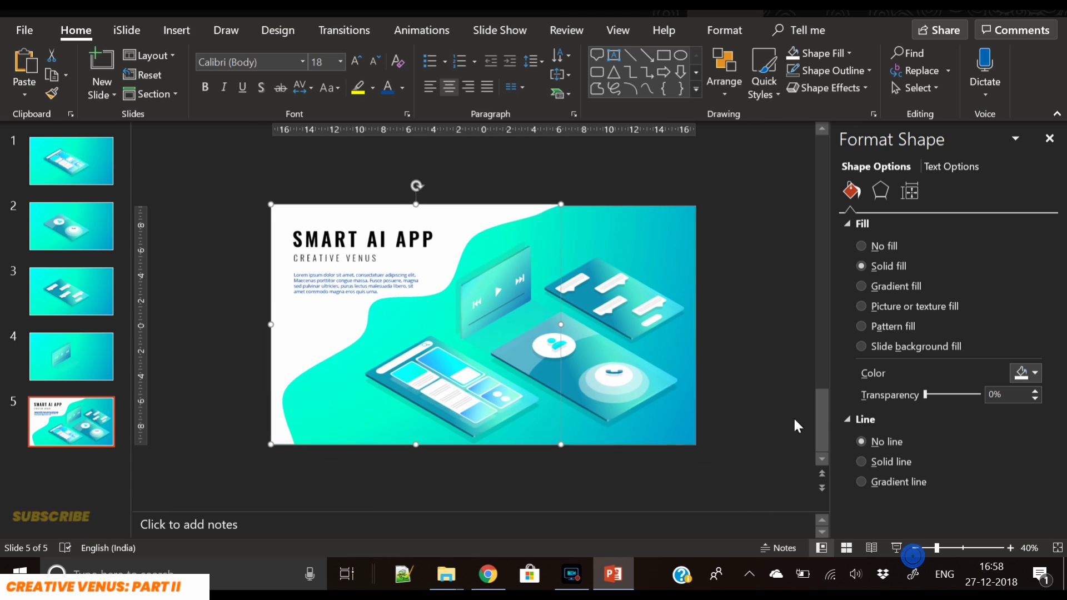
pyautogui.click(750, 349)
pyautogui.click(283, 436)
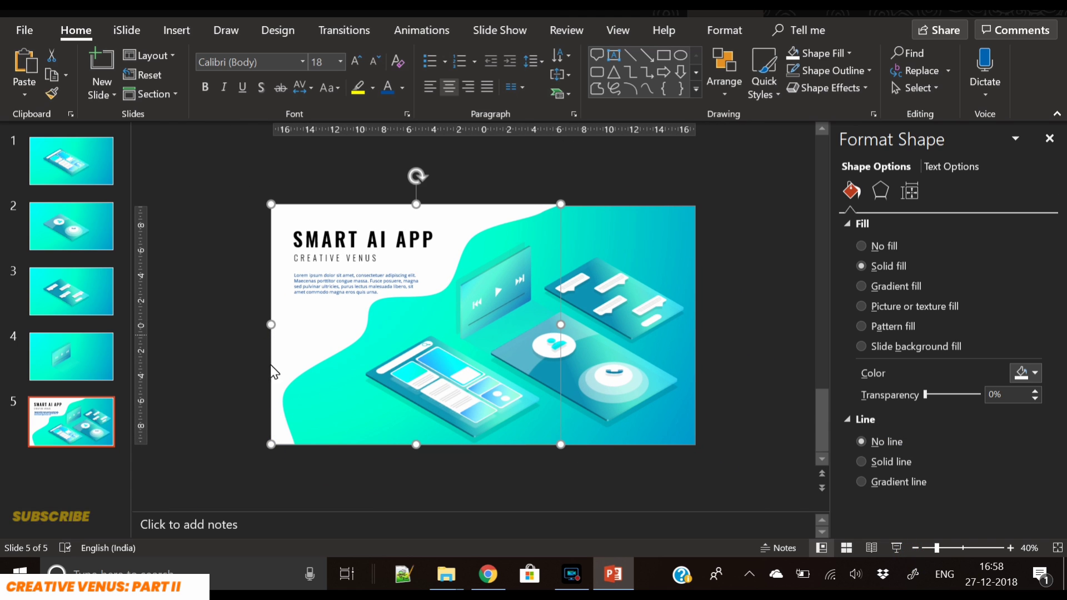
pyautogui.click(223, 462)
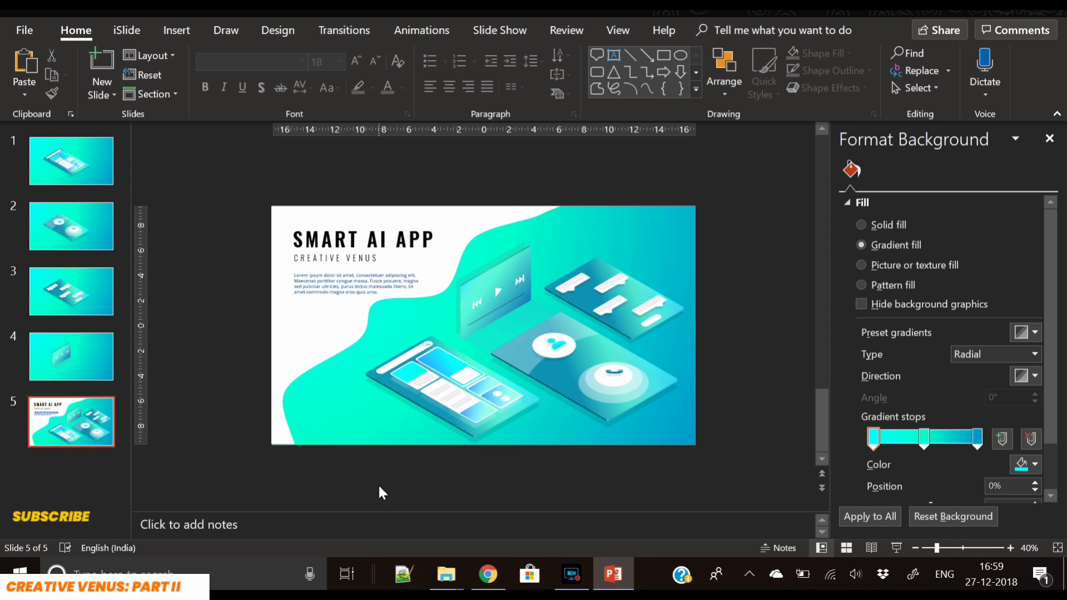
pyautogui.click(324, 333)
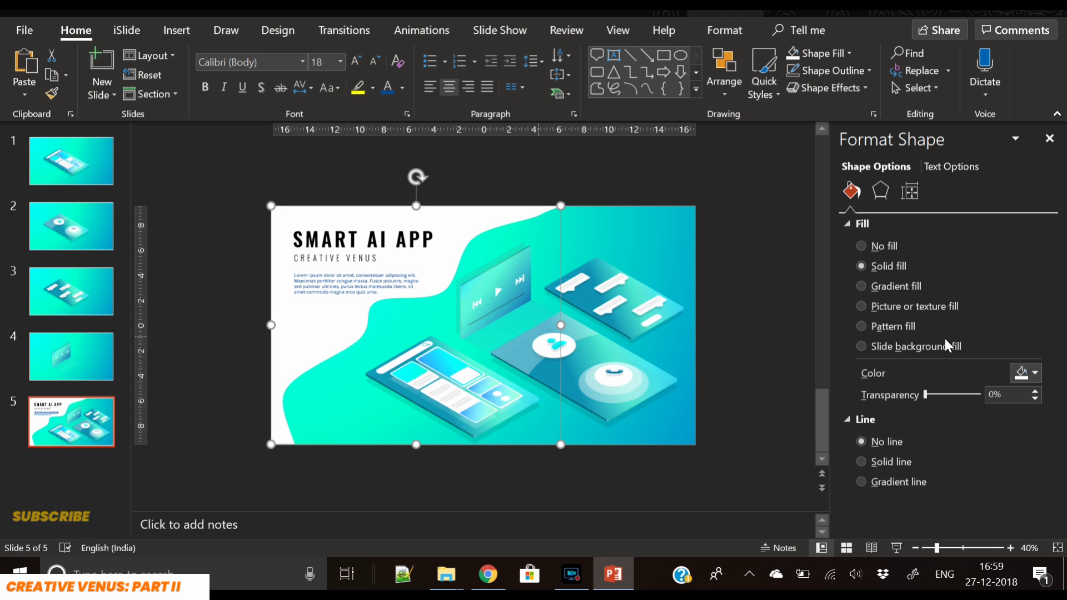
# Step: Give the wavy shape an inner shadow preset, blur about 21 pt, in a recently used colour
pyautogui.click(880, 192)
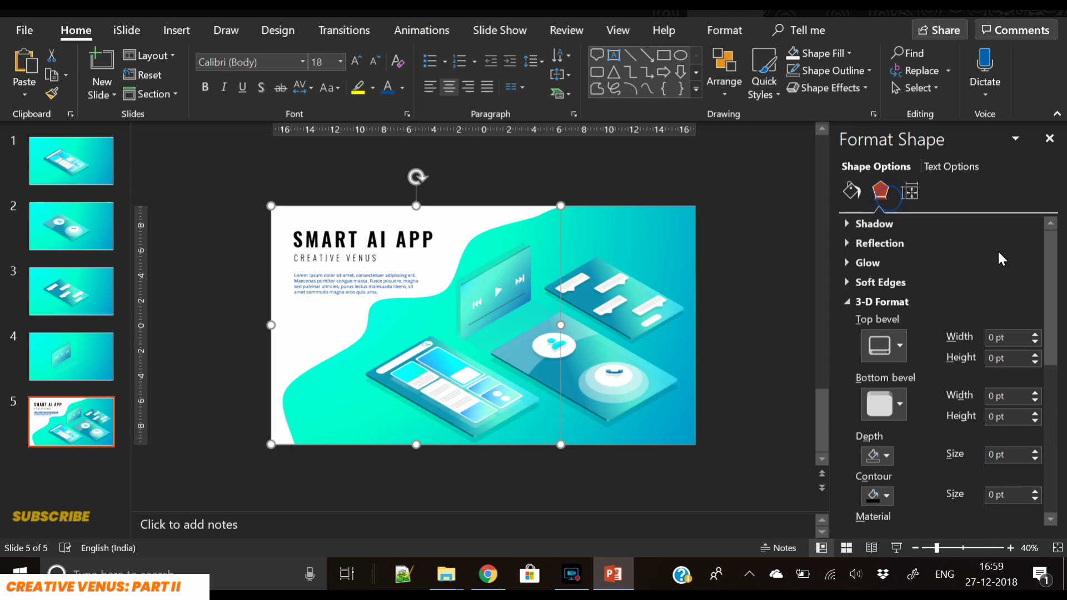
pyautogui.click(872, 223)
pyautogui.click(1031, 244)
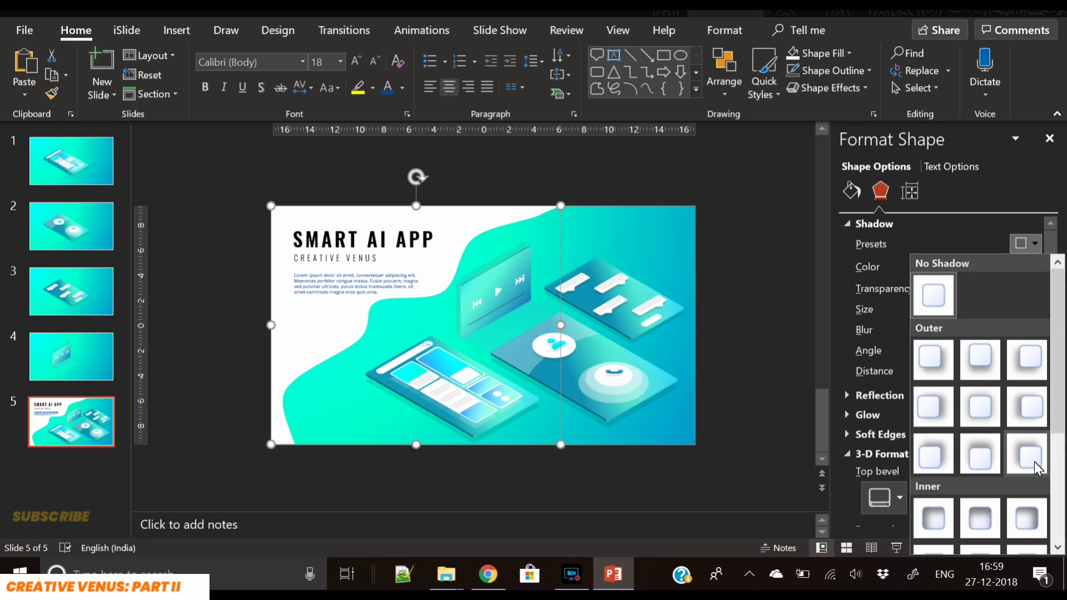
pyautogui.scroll(-3, 1020, 542)
pyautogui.click(1017, 412)
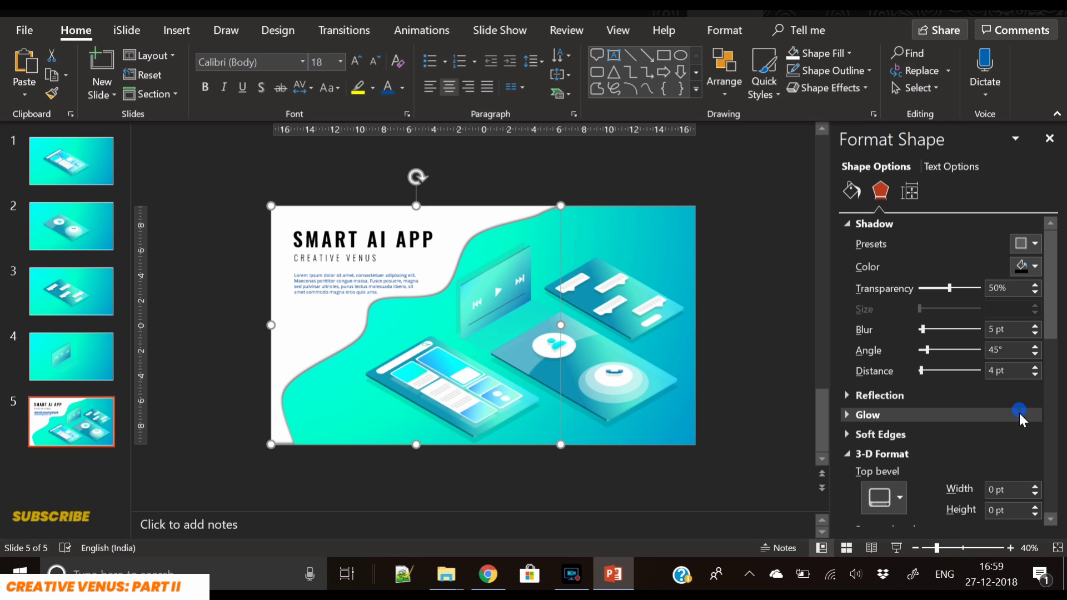
pyautogui.moveTo(923, 329); pyautogui.dragTo(935, 327)
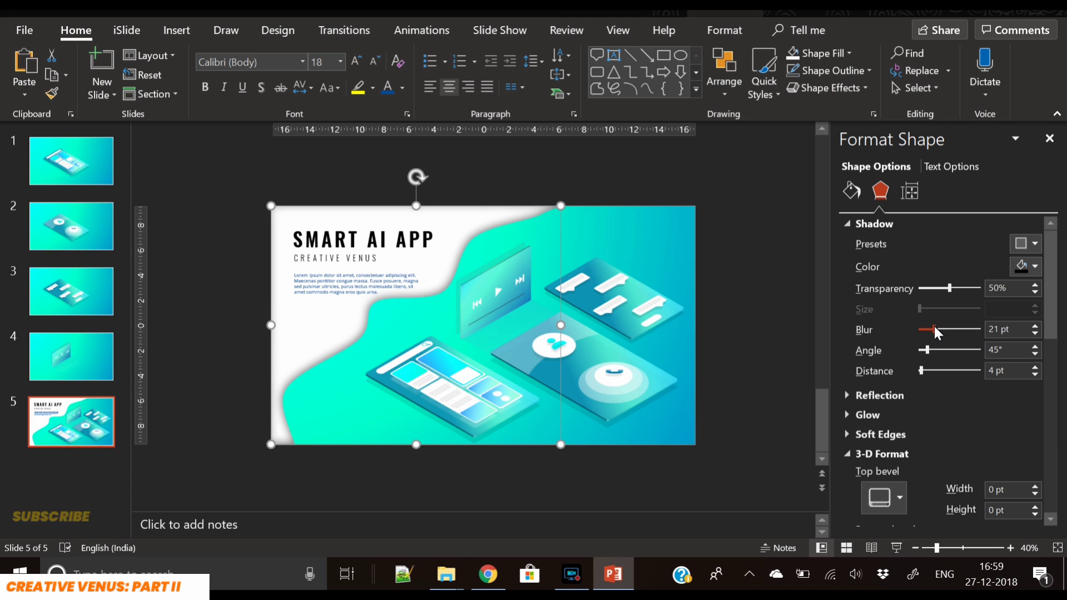
pyautogui.click(1025, 266)
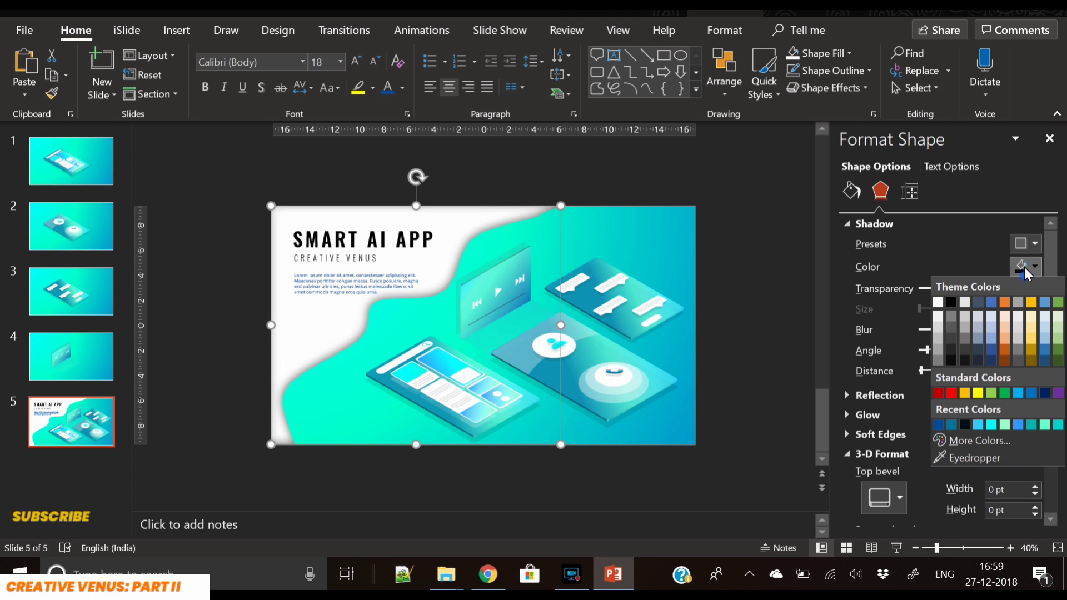
pyautogui.click(986, 425)
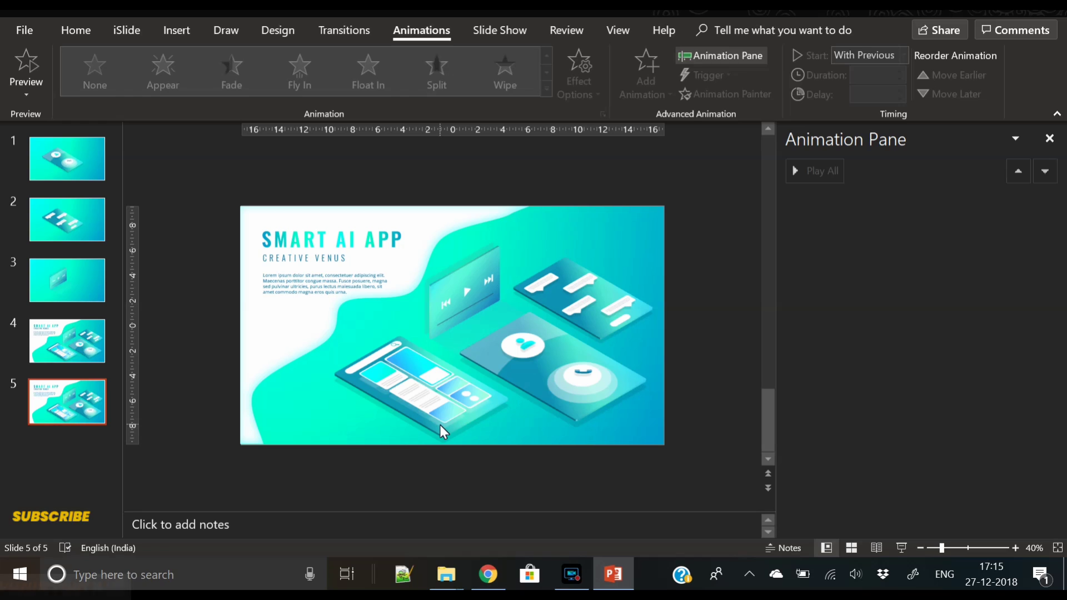
pyautogui.hotkey('ctrl', 'a')
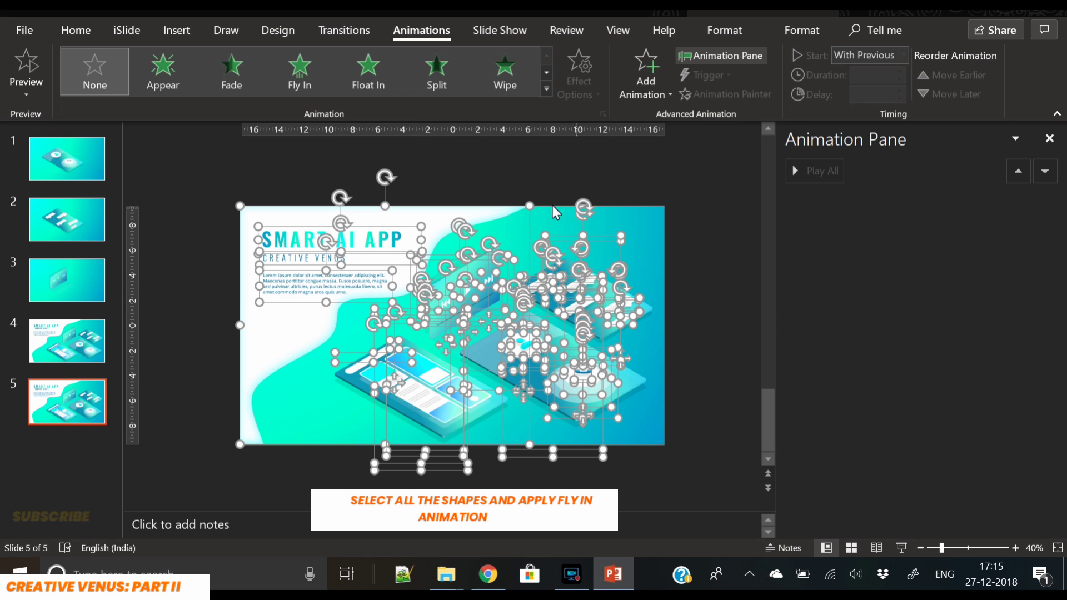
# Step: Apply Float In to all elements except the background picture, With Previous, 00.25 delay
pyautogui.keyDown('ctrl'); pyautogui.click(253, 339); pyautogui.keyUp('ctrl')
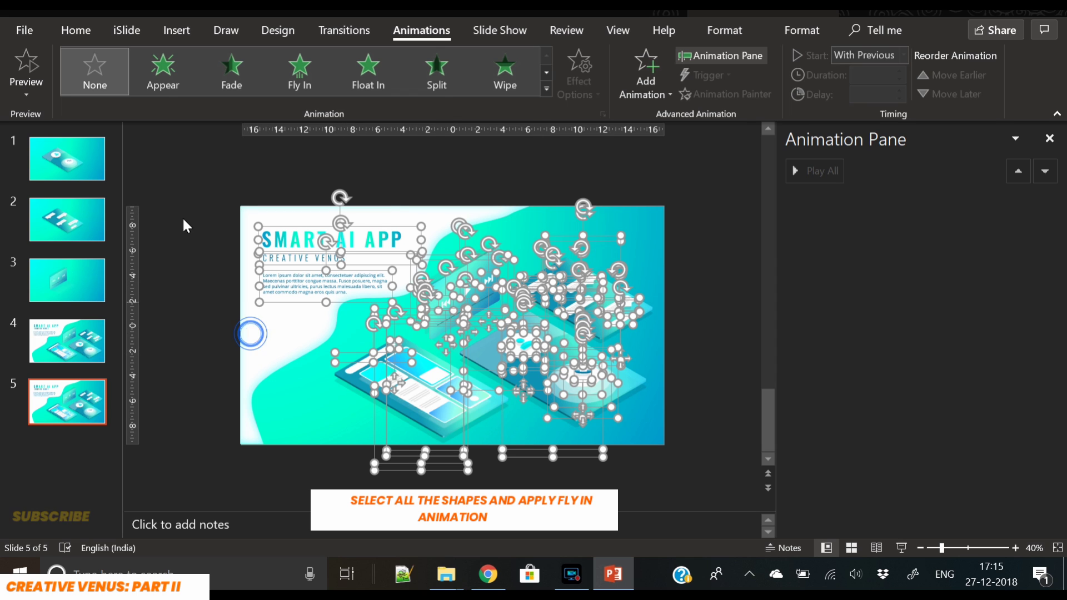
pyautogui.click(368, 79)
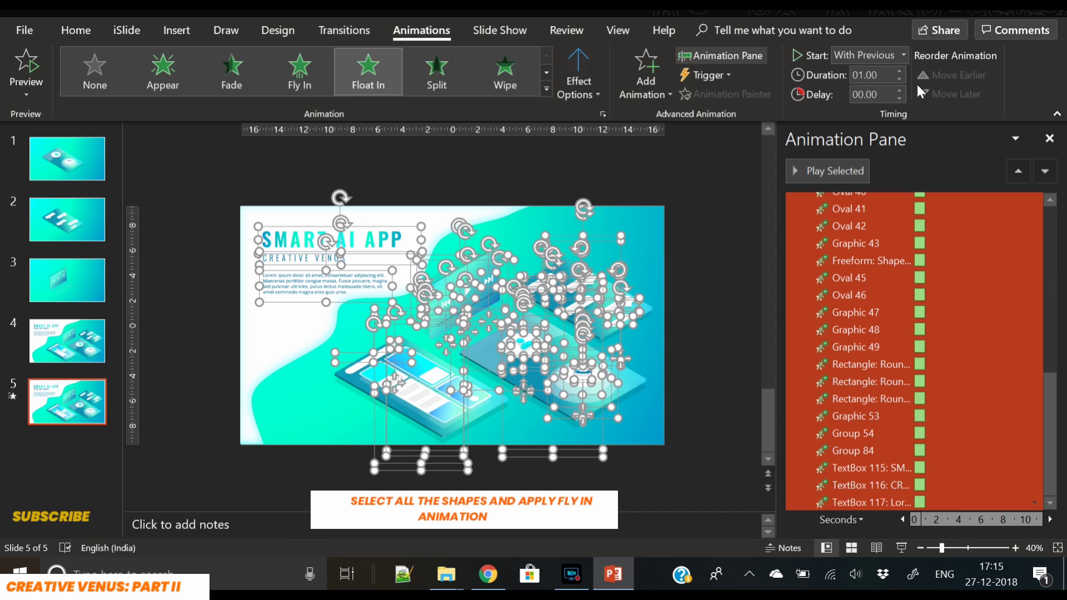
pyautogui.click(901, 62)
pyautogui.click(869, 86)
pyautogui.click(900, 90)
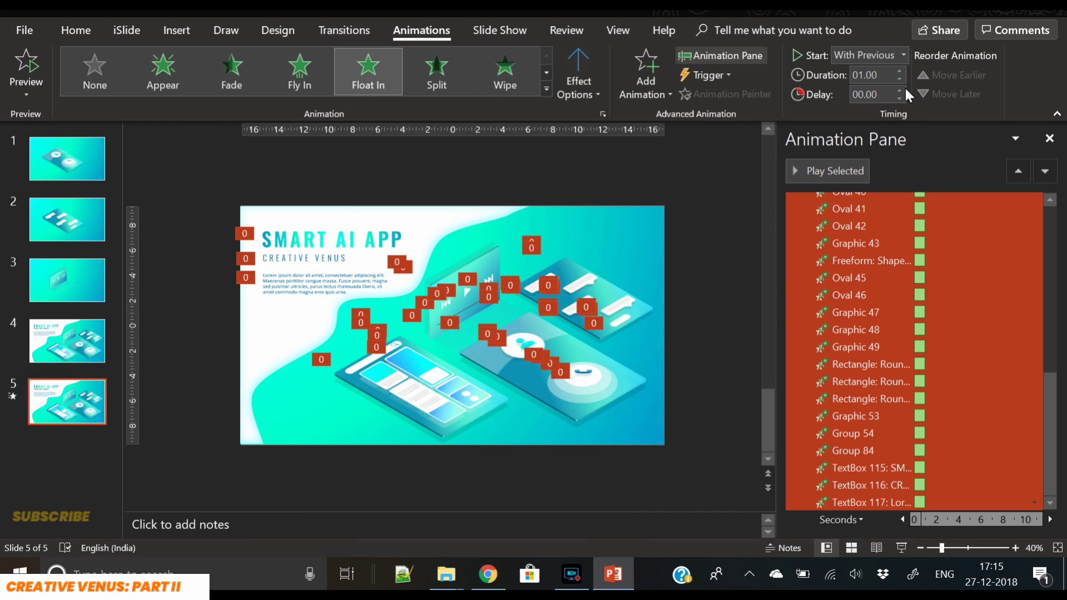
pyautogui.scroll(10, 984, 328)
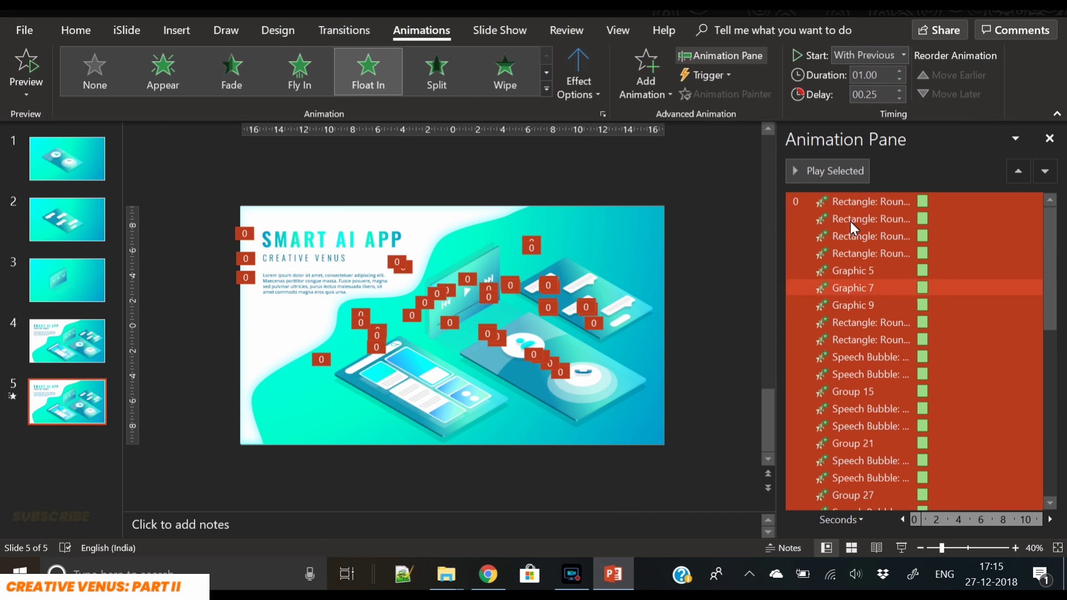
# Step: Leave the first rectangles and Graphic 5 at 0.25 s, raise the rest to 0.50 s, then beyond Graphics 7 and 9 to 0.75 s
pyautogui.keyDown('ctrl'); pyautogui.click(870, 203); pyautogui.keyUp('ctrl')
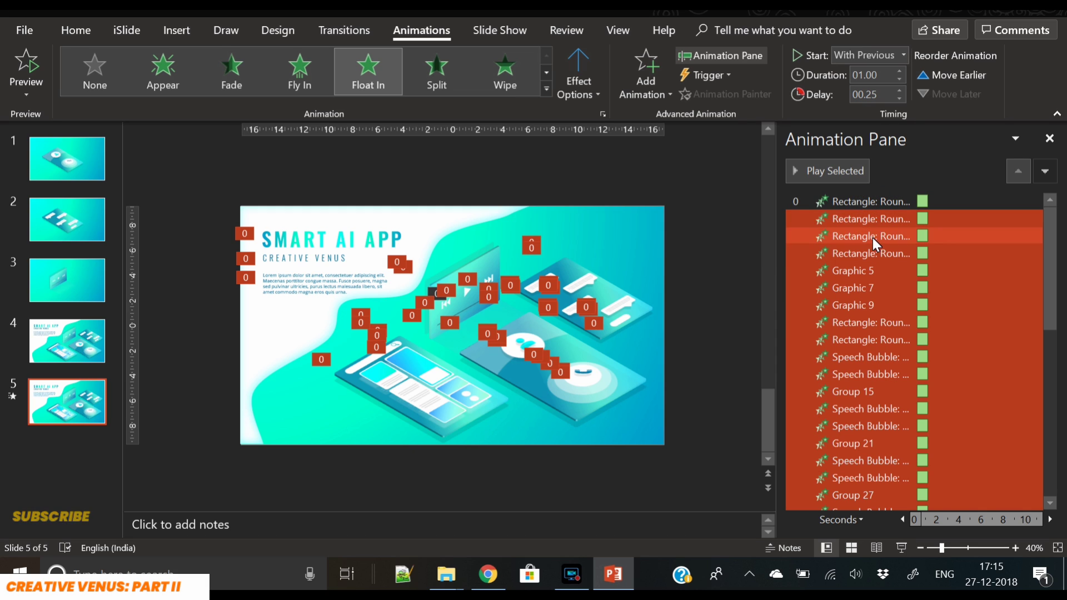
pyautogui.keyDown('ctrl'); pyautogui.click(872, 238); pyautogui.keyUp('ctrl')
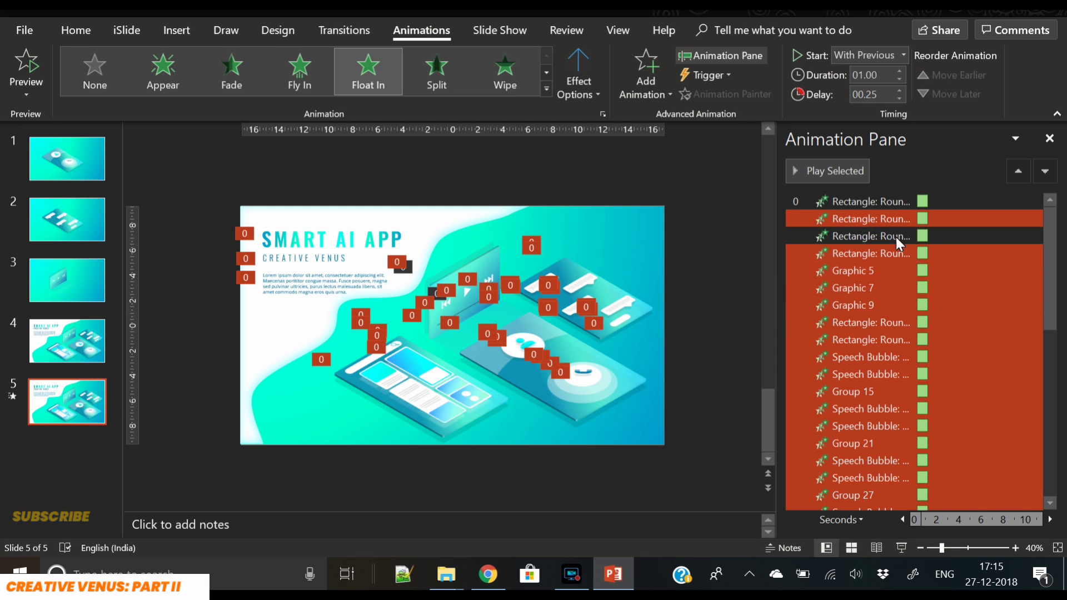
pyautogui.keyDown('ctrl'); pyautogui.click(881, 272); pyautogui.keyUp('ctrl')
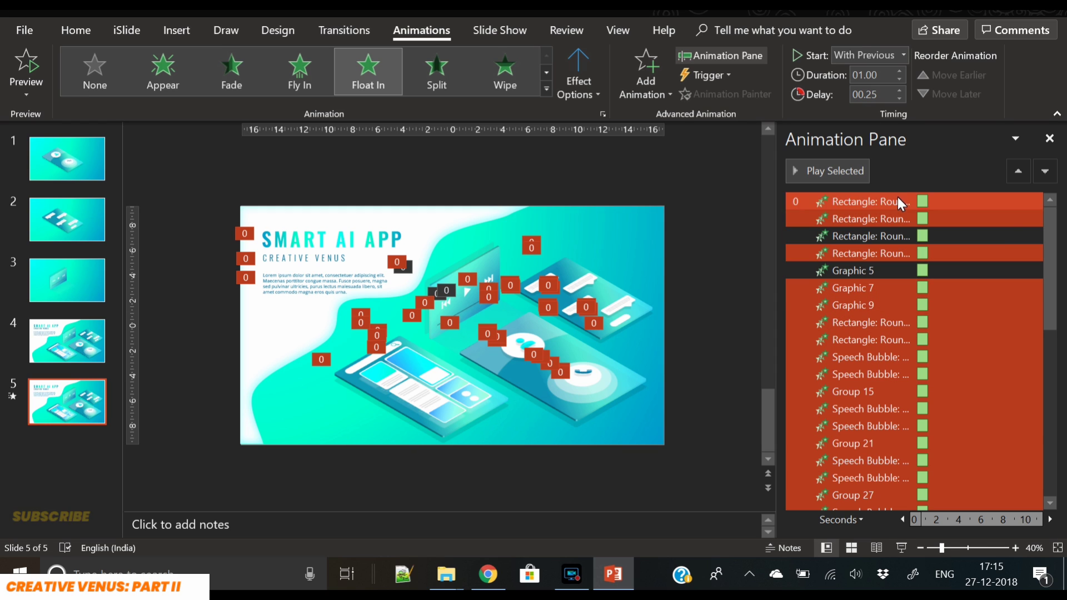
pyautogui.keyDown('ctrl'); pyautogui.click(886, 223); pyautogui.keyUp('ctrl')
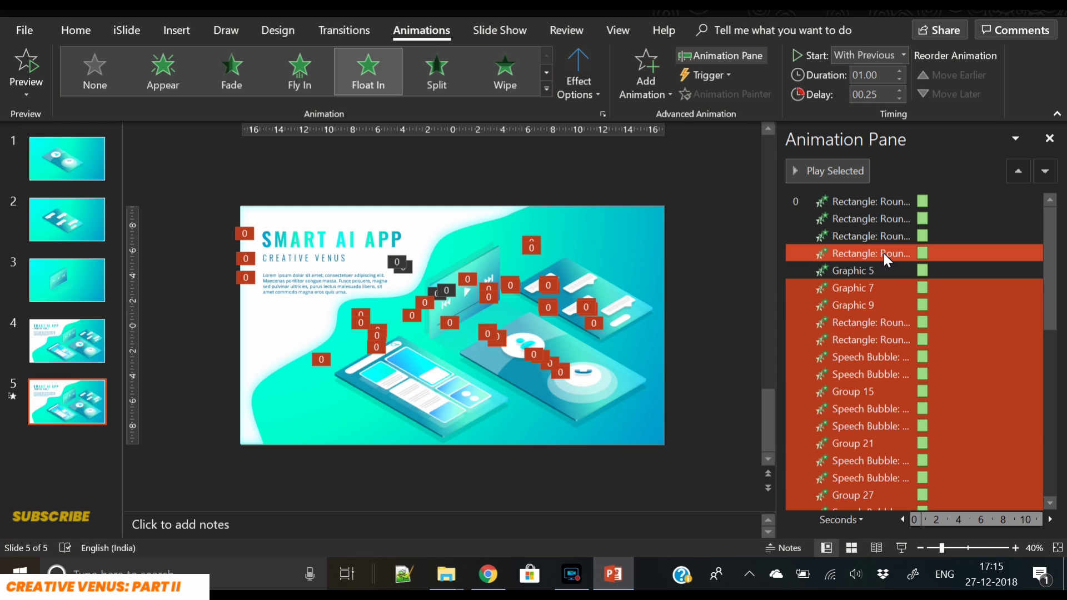
pyautogui.keyDown('ctrl'); pyautogui.click(883, 254); pyautogui.keyUp('ctrl')
pyautogui.click(900, 90)
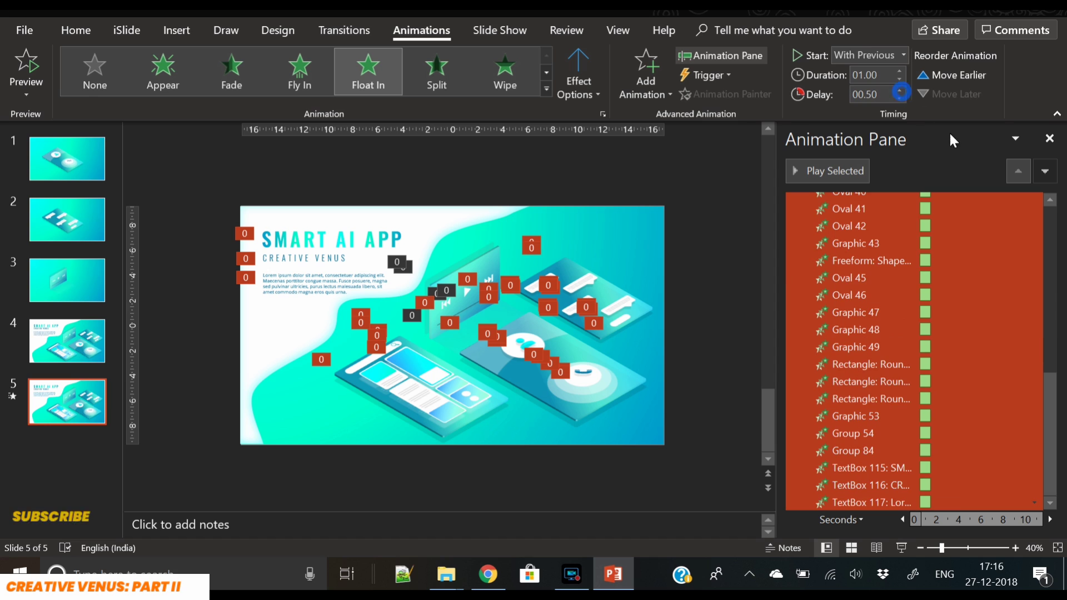
pyautogui.scroll(3, 919, 368)
pyautogui.keyDown('ctrl'); pyautogui.click(845, 287); pyautogui.keyUp('ctrl')
pyautogui.keyDown('ctrl'); pyautogui.click(850, 309); pyautogui.keyUp('ctrl')
pyautogui.click(899, 90)
# Step: Raise remaining delays to 1.00 s past the rectangles and Speech Bubbles, then to 1.25 s past Group 15
pyautogui.scroll(5, 901, 328)
pyautogui.keyDown('ctrl'); pyautogui.click(862, 223); pyautogui.keyUp('ctrl')
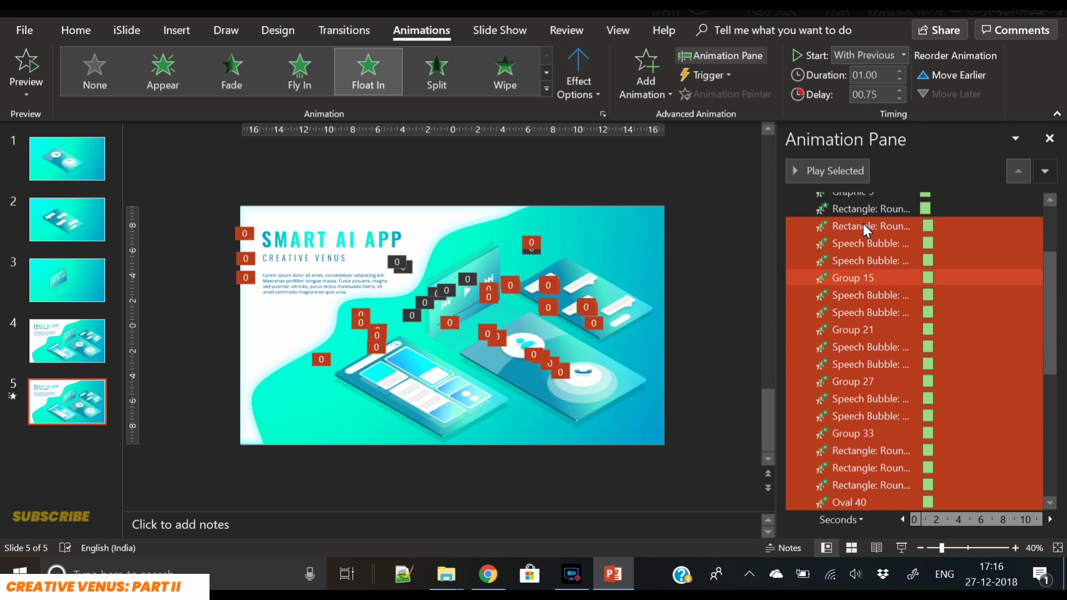
pyautogui.keyDown('ctrl'); pyautogui.click(858, 229); pyautogui.keyUp('ctrl')
pyautogui.keyDown('ctrl'); pyautogui.click(858, 242); pyautogui.keyUp('ctrl')
pyautogui.keyDown('ctrl'); pyautogui.click(858, 260); pyautogui.keyUp('ctrl')
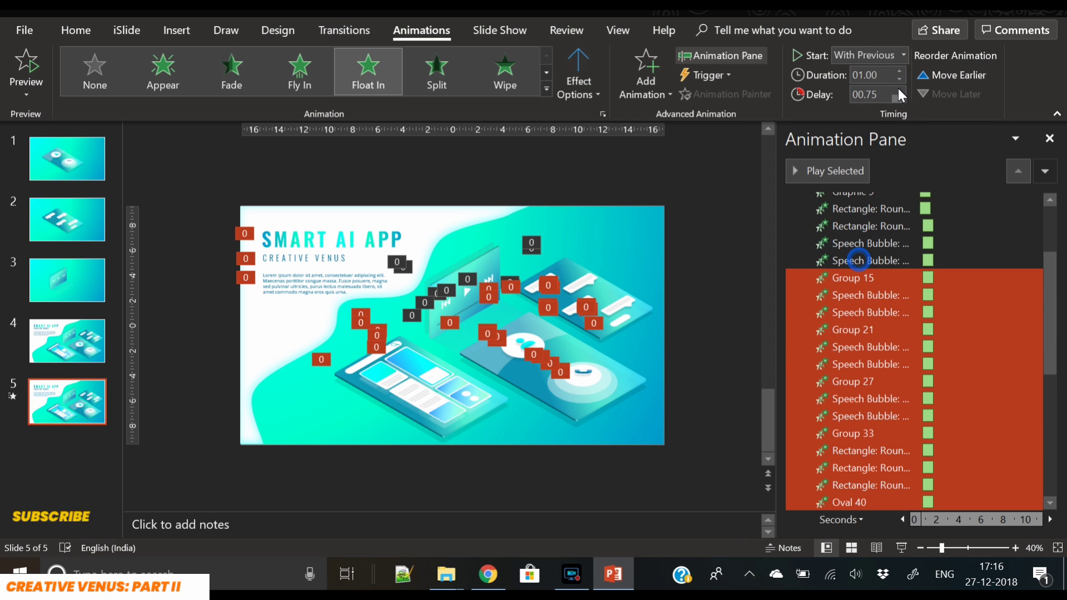
pyautogui.click(899, 90)
pyautogui.scroll(6, 910, 355)
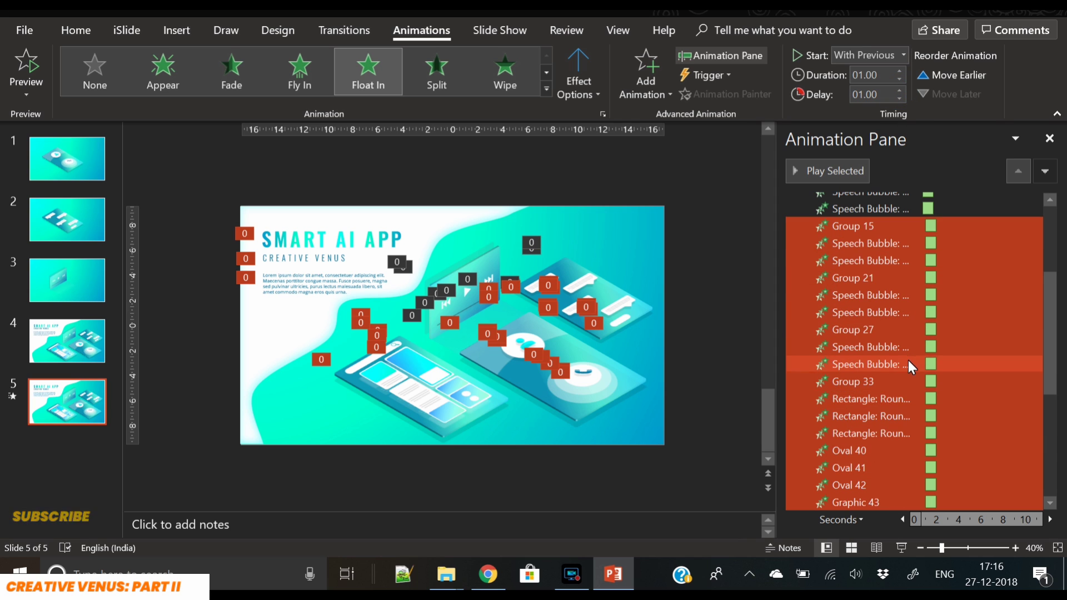
pyautogui.keyDown('ctrl'); pyautogui.click(879, 279); pyautogui.keyUp('ctrl')
pyautogui.keyDown('ctrl'); pyautogui.click(877, 296); pyautogui.keyUp('ctrl')
pyautogui.keyDown('ctrl'); pyautogui.click(873, 312); pyautogui.keyUp('ctrl')
pyautogui.click(899, 90)
# Step: Set animations after Groups 21 and 27 and their Speech Bubbles to a 1.50 s delay
pyautogui.scroll(6, 917, 389)
pyautogui.keyDown('ctrl'); pyautogui.click(868, 328); pyautogui.keyUp('ctrl')
pyautogui.keyDown('ctrl'); pyautogui.click(871, 348); pyautogui.keyUp('ctrl')
pyautogui.keyDown('ctrl'); pyautogui.click(875, 365); pyautogui.keyUp('ctrl')
pyautogui.keyDown('ctrl'); pyautogui.click(872, 382); pyautogui.keyUp('ctrl')
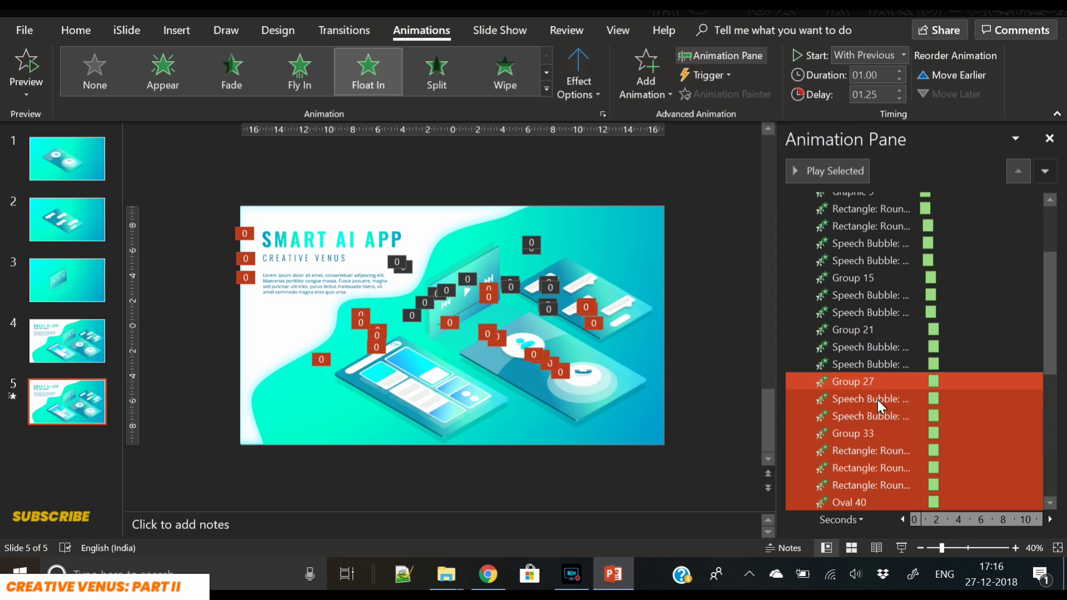
pyautogui.keyDown('ctrl'); pyautogui.click(891, 394); pyautogui.keyUp('ctrl')
pyautogui.click(899, 90)
# Step: Set animations after Group 33 and its rectangles to a 1.75 s delay
pyautogui.scroll(6, 939, 350)
pyautogui.scroll(-4, 923, 411)
pyautogui.keyDown('ctrl'); pyautogui.click(877, 208); pyautogui.keyUp('ctrl')
pyautogui.keyDown('ctrl'); pyautogui.click(870, 227); pyautogui.keyUp('ctrl')
pyautogui.keyDown('ctrl'); pyautogui.click(872, 256); pyautogui.keyUp('ctrl')
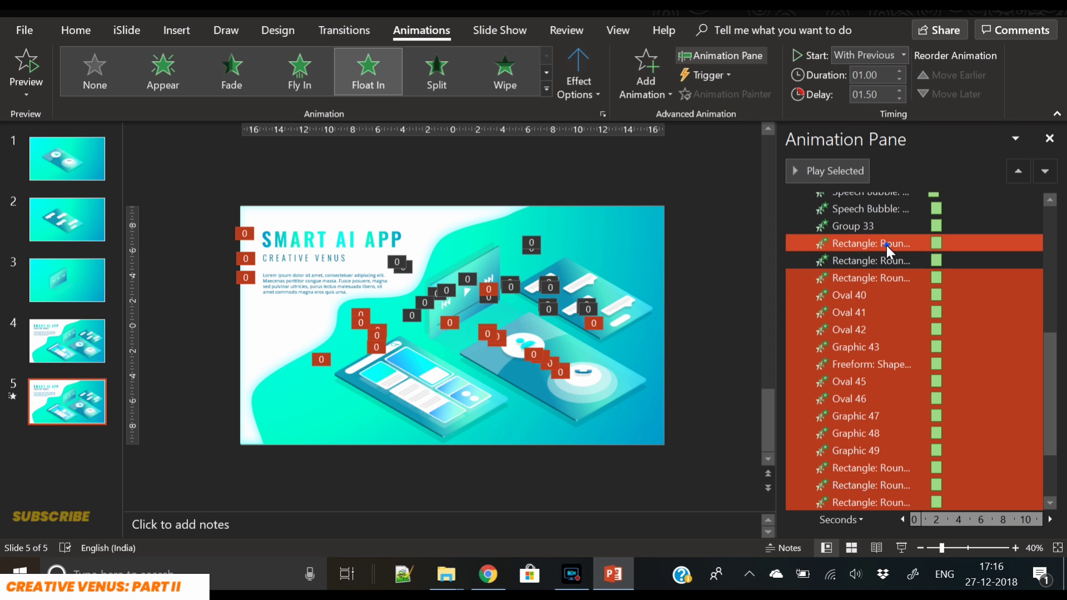
pyautogui.keyDown('ctrl'); pyautogui.click(886, 245); pyautogui.keyUp('ctrl')
pyautogui.keyDown('ctrl'); pyautogui.click(886, 278); pyautogui.keyUp('ctrl')
pyautogui.click(898, 91)
# Step: Delay items after Ovals 40-42 and Graphic 43 to 2.00 s, then after Ovals 45-46 and Graphic 47 to 2.25 s
pyautogui.scroll(7, 936, 321)
pyautogui.scroll(-3, 926, 352)
pyautogui.keyDown('ctrl'); pyautogui.click(874, 295); pyautogui.keyUp('ctrl')
pyautogui.keyDown('ctrl'); pyautogui.click(865, 315); pyautogui.keyUp('ctrl')
pyautogui.keyDown('ctrl'); pyautogui.click(868, 331); pyautogui.keyUp('ctrl')
pyautogui.keyDown('ctrl'); pyautogui.click(869, 350); pyautogui.keyUp('ctrl')
pyautogui.click(899, 92)
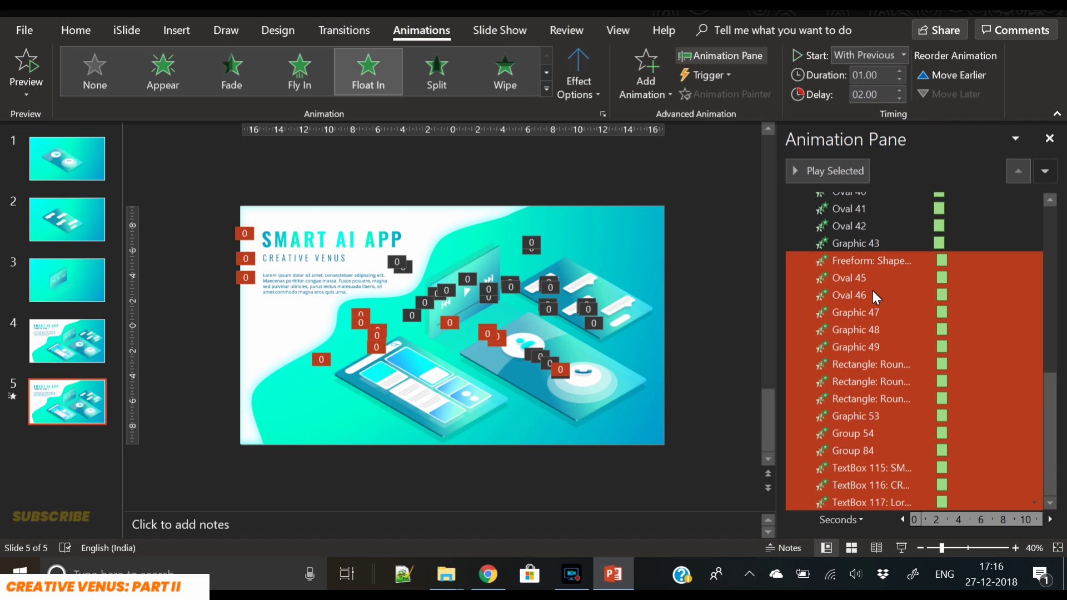
pyautogui.keyDown('ctrl'); pyautogui.click(869, 261); pyautogui.keyUp('ctrl')
pyautogui.keyDown('ctrl'); pyautogui.click(870, 277); pyautogui.keyUp('ctrl')
pyautogui.keyDown('ctrl'); pyautogui.click(871, 298); pyautogui.keyUp('ctrl')
pyautogui.keyDown('ctrl'); pyautogui.click(872, 315); pyautogui.keyUp('ctrl')
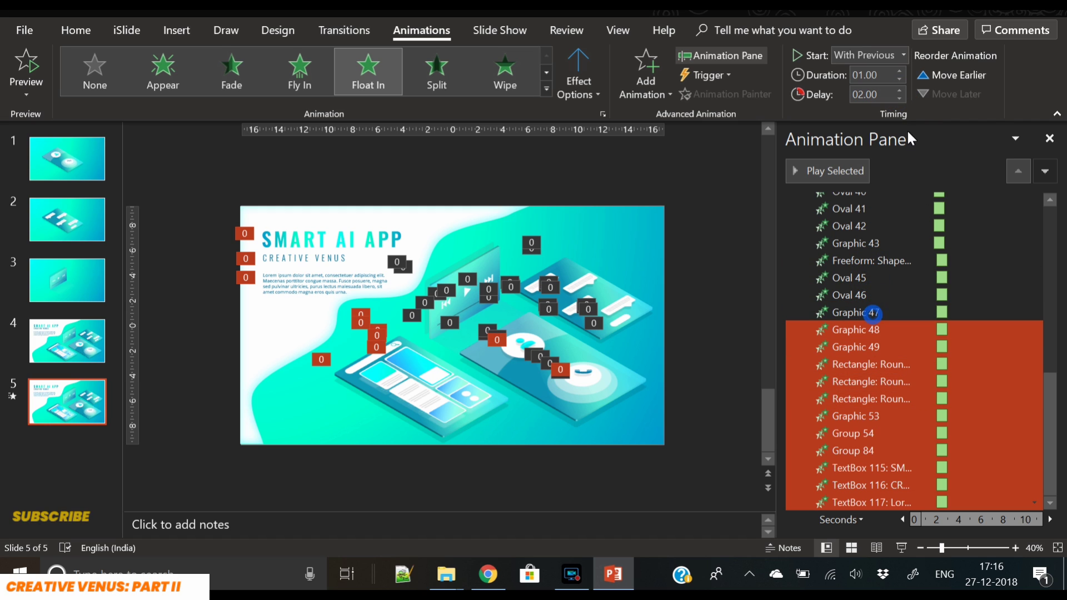
pyautogui.click(902, 92)
# Step: Raise the last items to 2.50 s after Graphics 48-49, then Group 54's successors to 2.75 s
pyautogui.keyDown('ctrl'); pyautogui.click(889, 333); pyautogui.keyUp('ctrl')
pyautogui.keyDown('ctrl'); pyautogui.click(883, 379); pyautogui.keyUp('ctrl')
pyautogui.keyDown('ctrl'); pyautogui.click(905, 351); pyautogui.keyUp('ctrl')
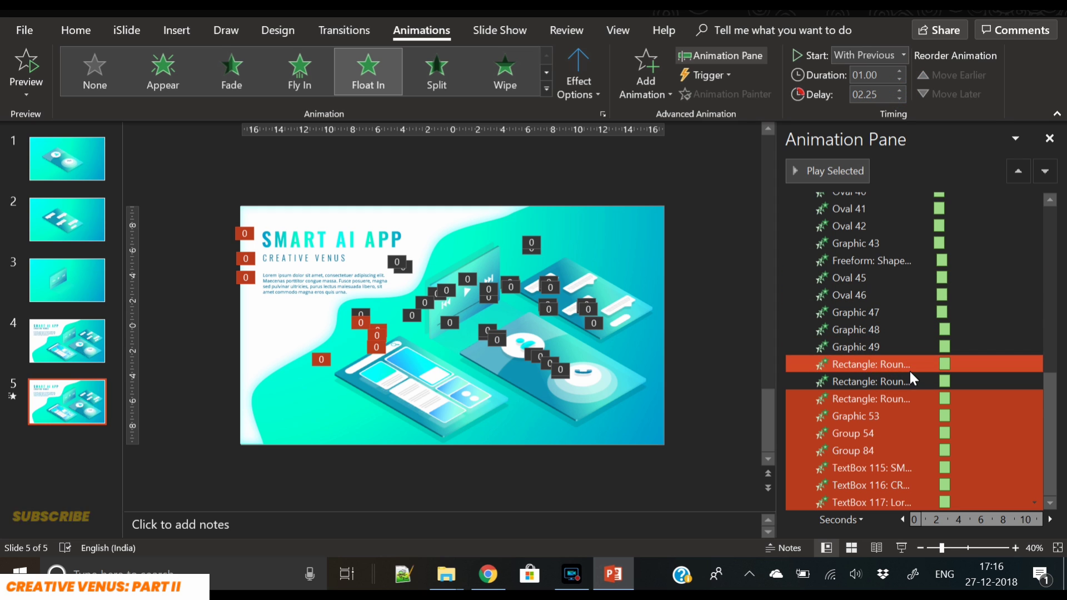
pyautogui.keyDown('ctrl'); pyautogui.click(912, 362); pyautogui.keyUp('ctrl')
pyautogui.click(899, 90)
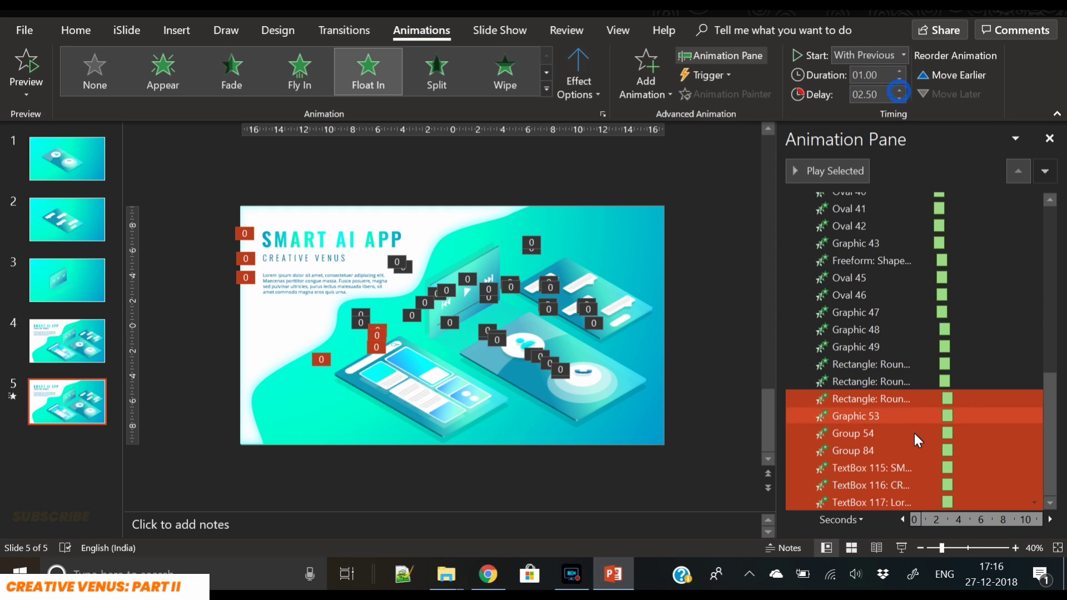
pyautogui.keyDown('ctrl'); pyautogui.click(873, 398); pyautogui.keyUp('ctrl')
pyautogui.keyDown('ctrl'); pyautogui.click(872, 415); pyautogui.keyUp('ctrl')
pyautogui.keyDown('ctrl'); pyautogui.click(878, 433); pyautogui.keyUp('ctrl')
pyautogui.click(900, 90)
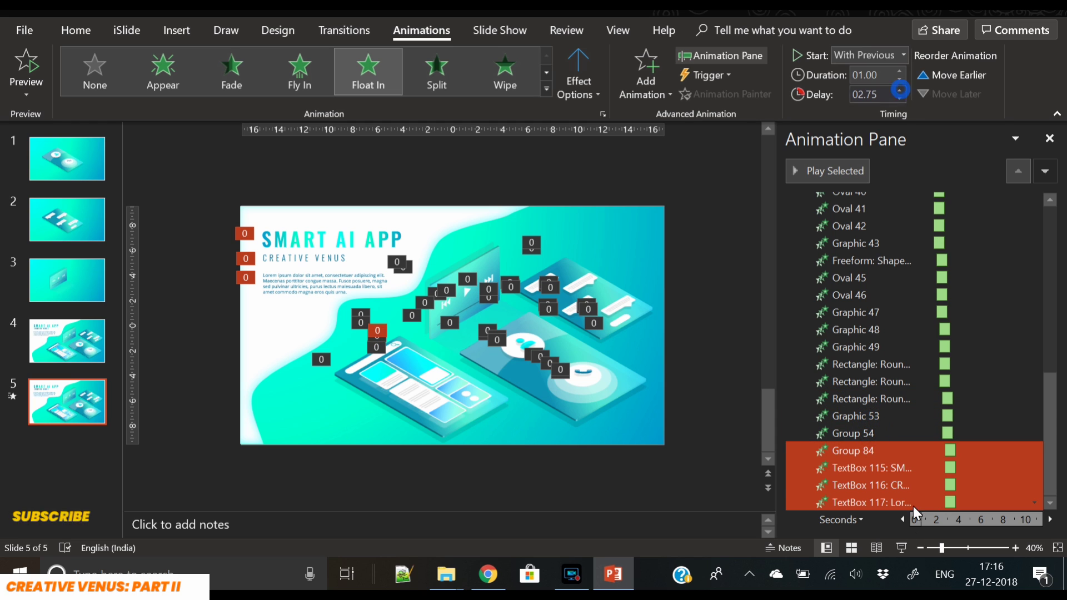